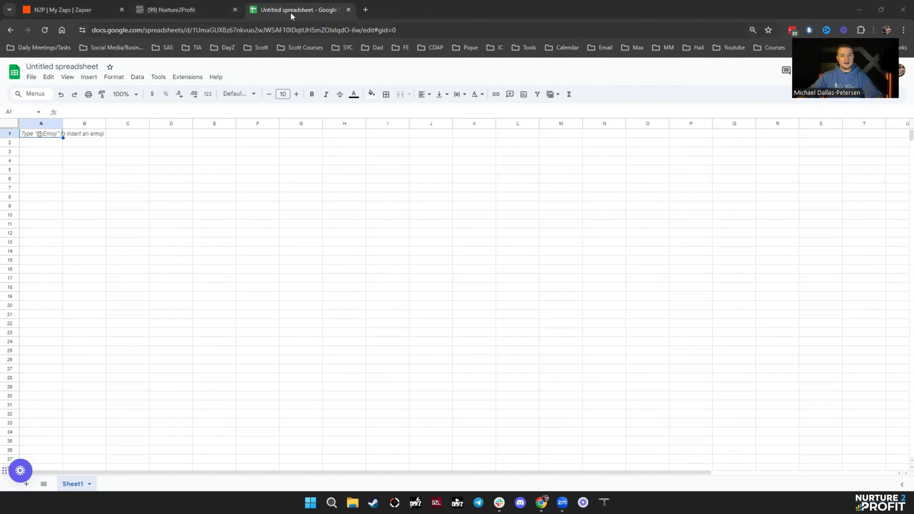
- Rename the untitled spreadsheet to 'Add 2 N2P/GHL'
{"action": "left_click", "coordinate": [51, 67]}
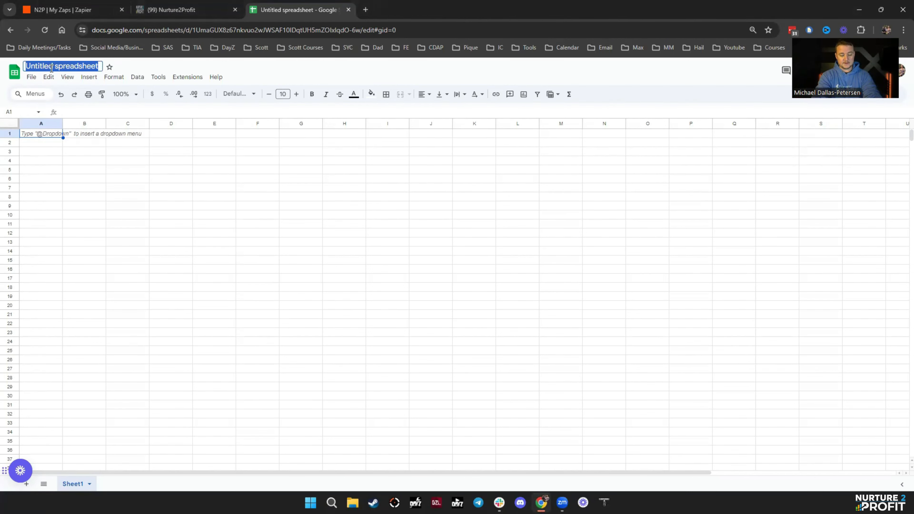
{"action": "type", "text": "Add 2 N2"}
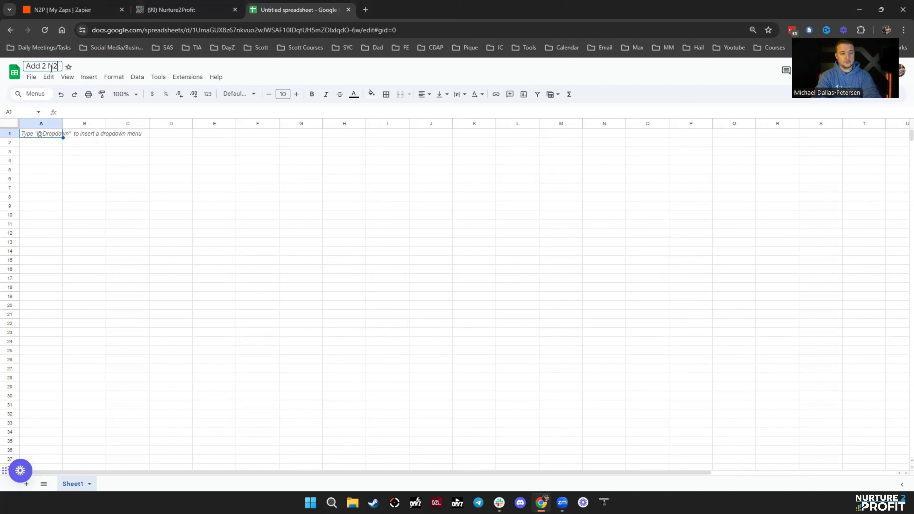
{"action": "type", "text": "P/GHL"}
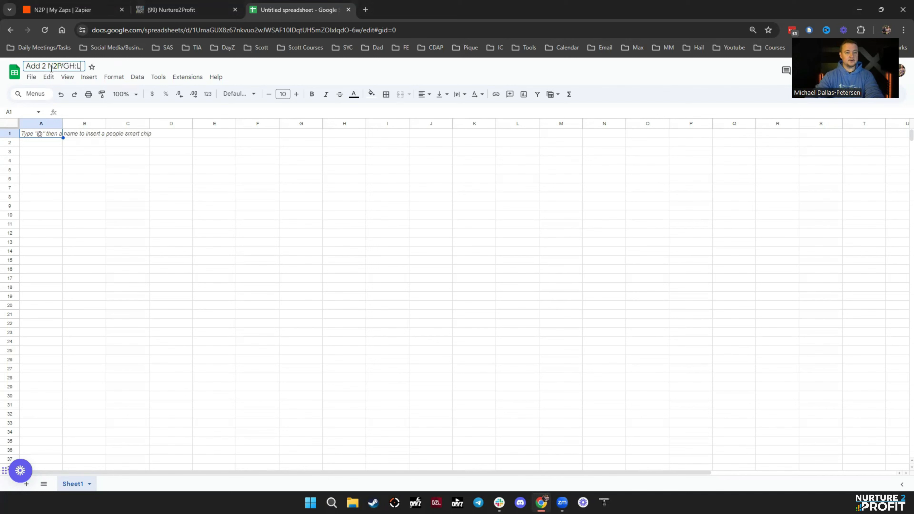
{"action": "left_click", "coordinate": [209, 269]}
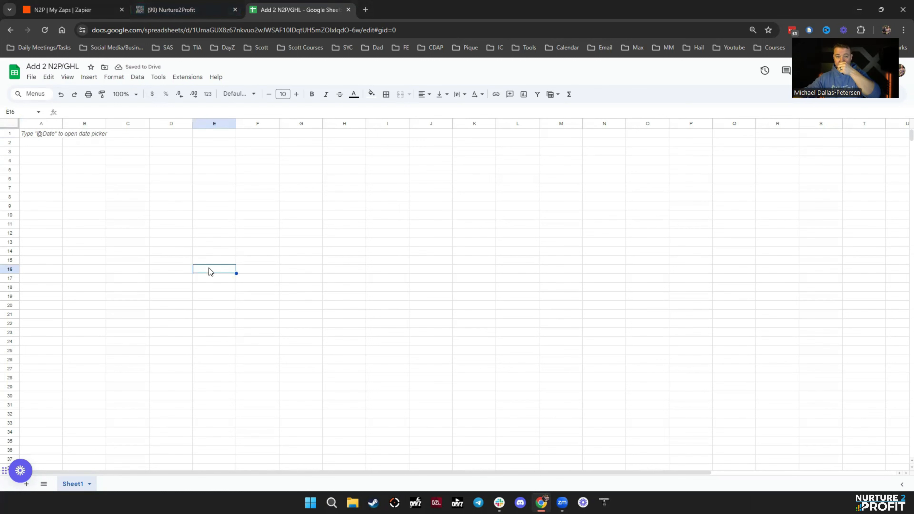
- Enter the headers First Name, Last Name, Email and Phone in A1:D1
{"action": "left_click", "coordinate": [47, 137]}
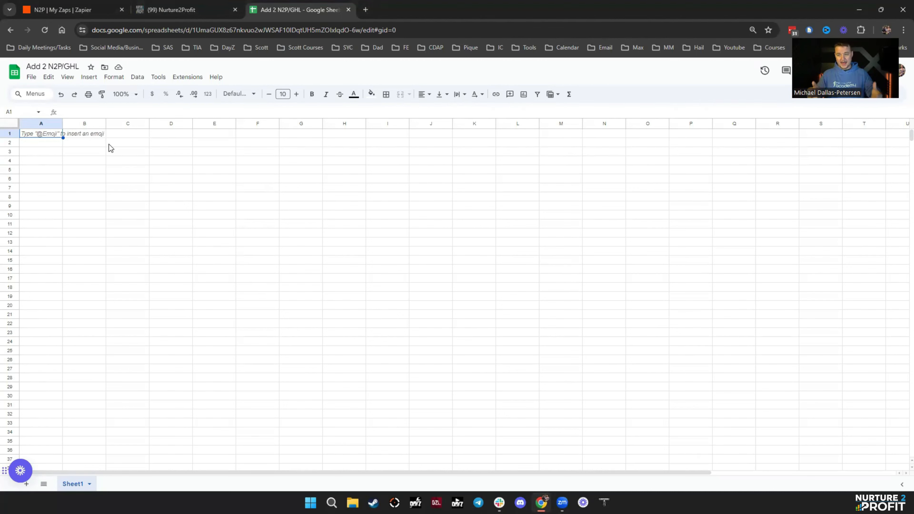
{"action": "type", "text": "First Name"}
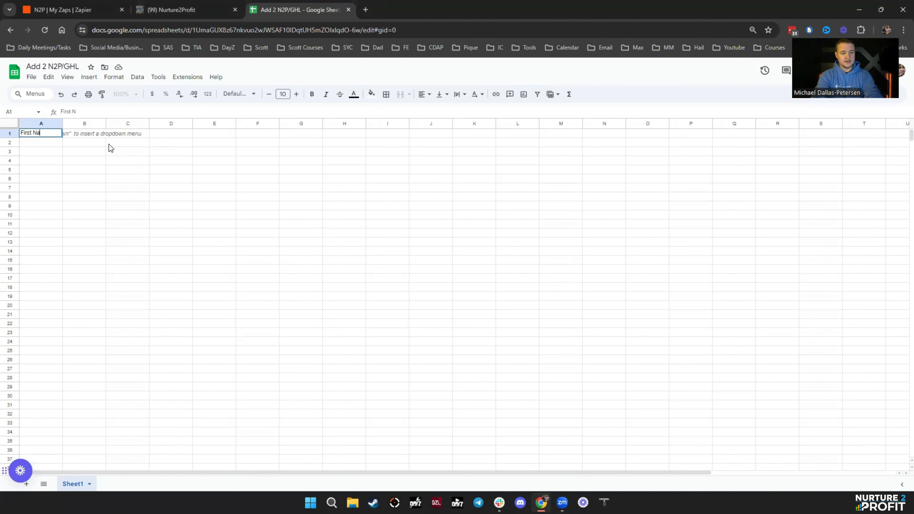
{"action": "key", "text": "Tab"}
{"action": "type", "text": "Last Name"}
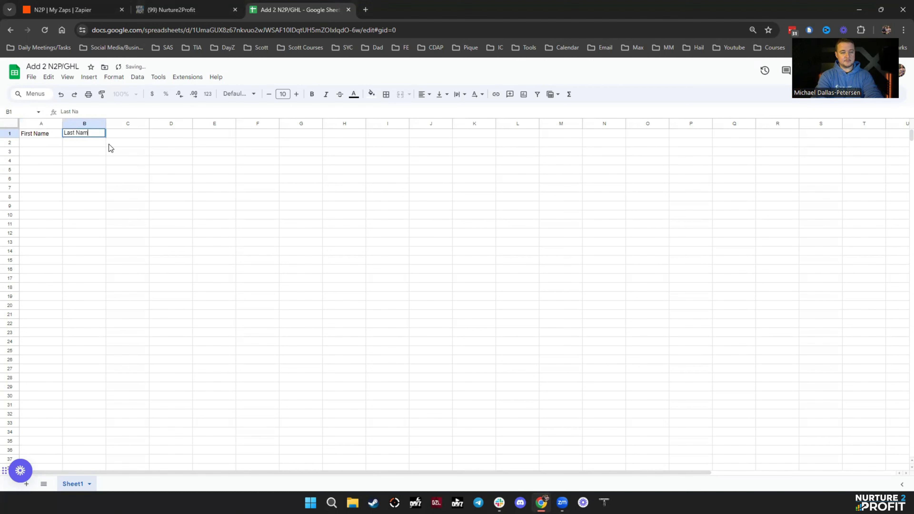
{"action": "key", "text": "Tab"}
{"action": "type", "text": "Email"}
{"action": "key", "text": "Tab"}
{"action": "type", "text": "Phone"}
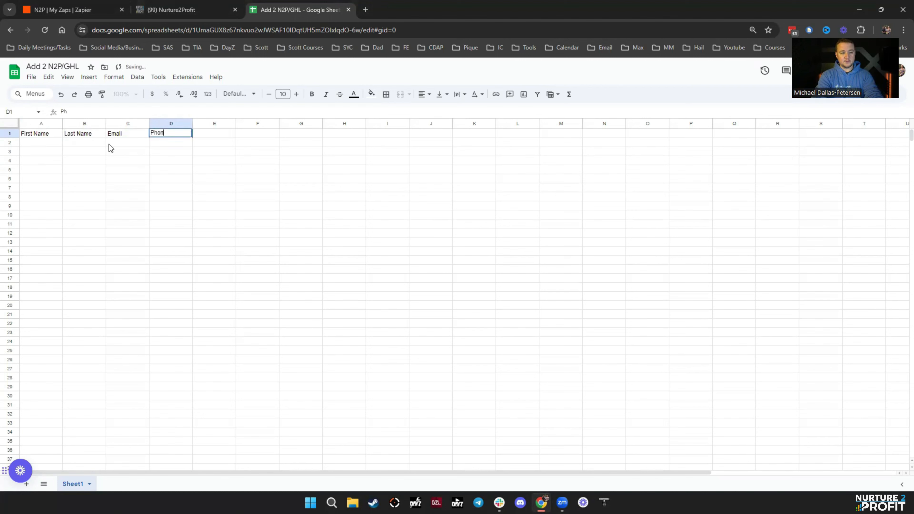
{"action": "key", "text": "Tab"}
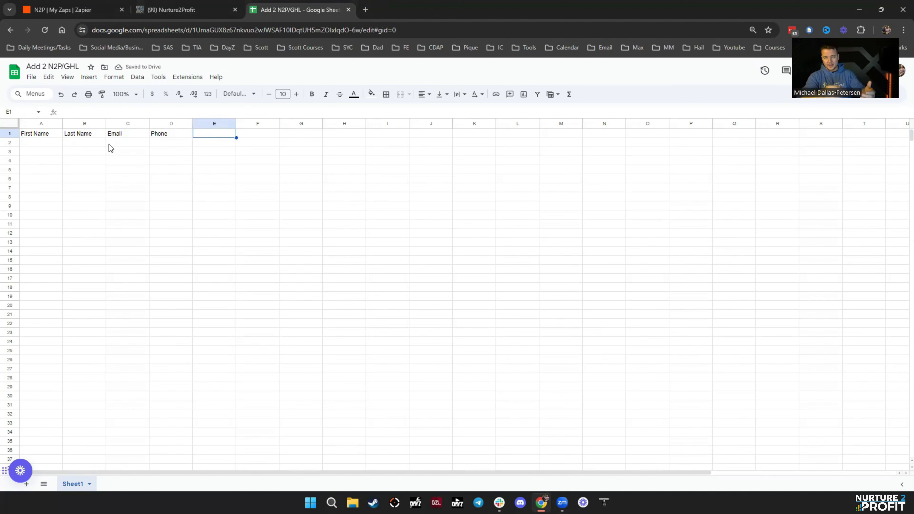
{"action": "left_click", "coordinate": [9, 134]}
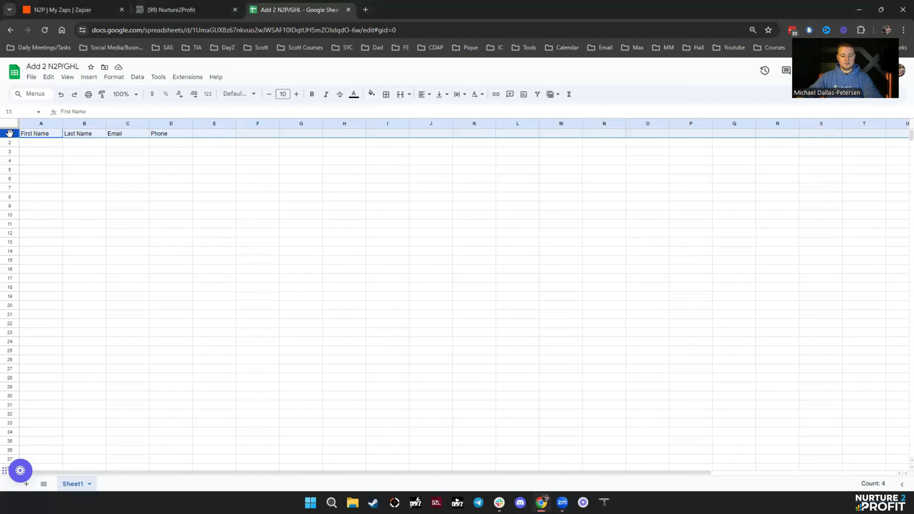
- Bold the header row and centre-align text across the whole sheet
{"action": "key", "text": "ctrl+b"}
{"action": "left_click", "coordinate": [10, 151]}
{"action": "left_click", "coordinate": [16, 124]}
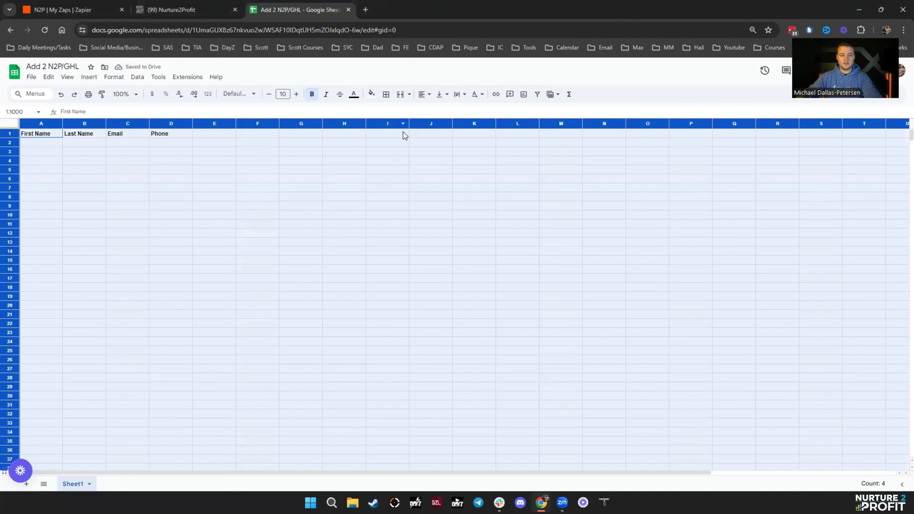
{"action": "left_click", "coordinate": [425, 95]}
{"action": "left_click", "coordinate": [438, 109]}
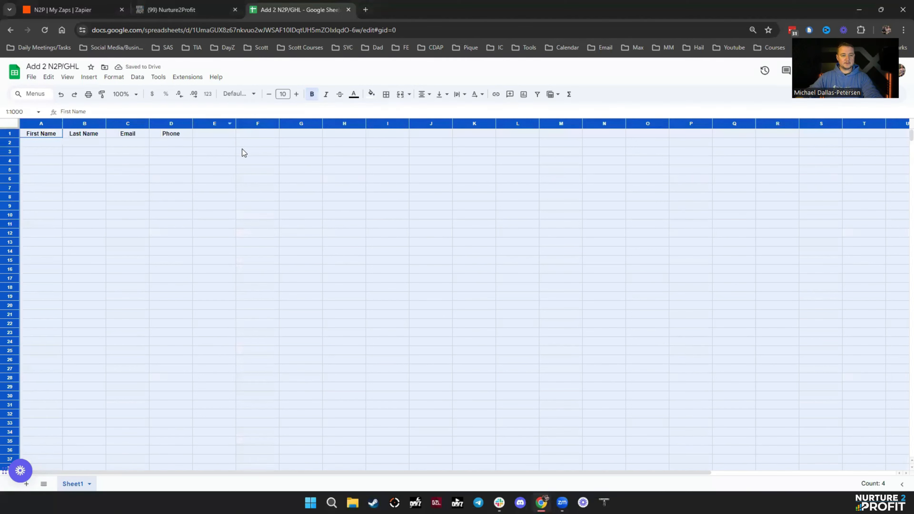
{"action": "left_click", "coordinate": [132, 223]}
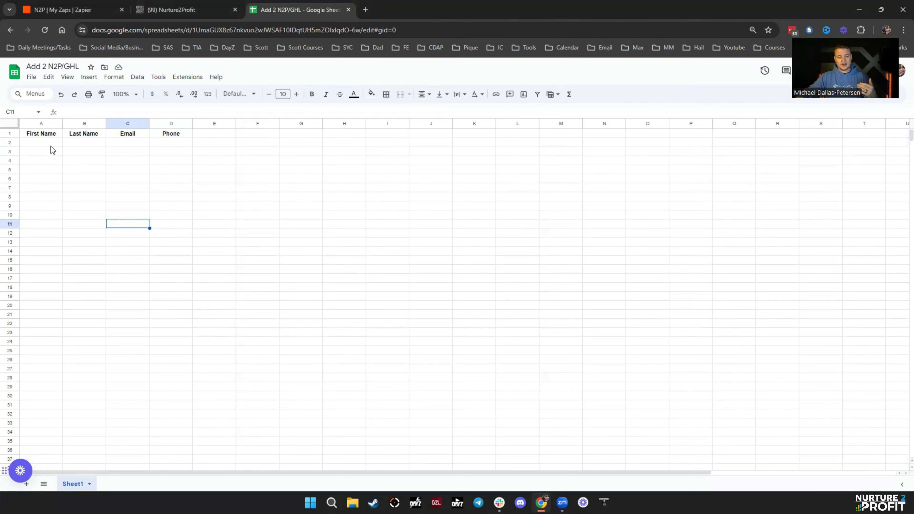
- Select the first data row A2:D2 and check cells E1, C2, A2 and B2
{"action": "left_click_drag", "start_coordinate": [51, 144], "coordinate": [170, 184]}
{"action": "left_click", "coordinate": [44, 184]}
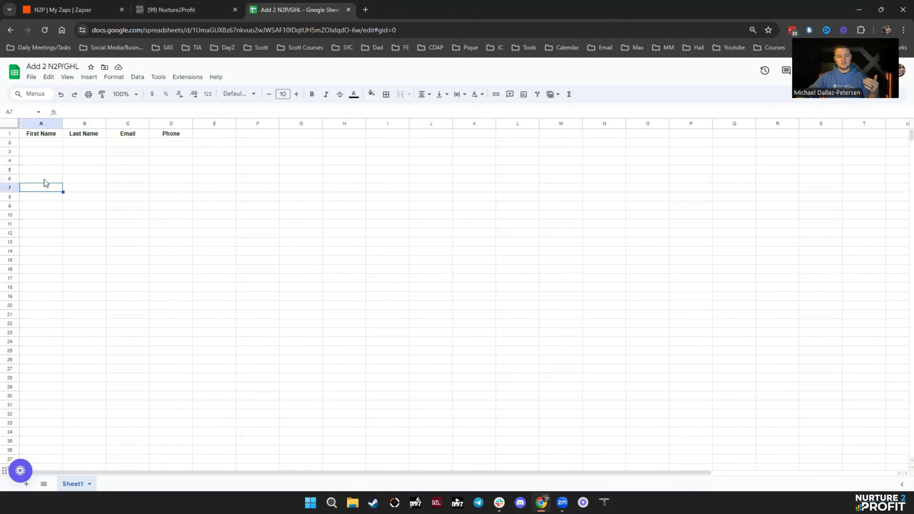
{"action": "left_click_drag", "start_coordinate": [45, 144], "coordinate": [185, 141]}
{"action": "left_click", "coordinate": [41, 145]}
{"action": "left_click_drag", "start_coordinate": [41, 144], "coordinate": [173, 143]}
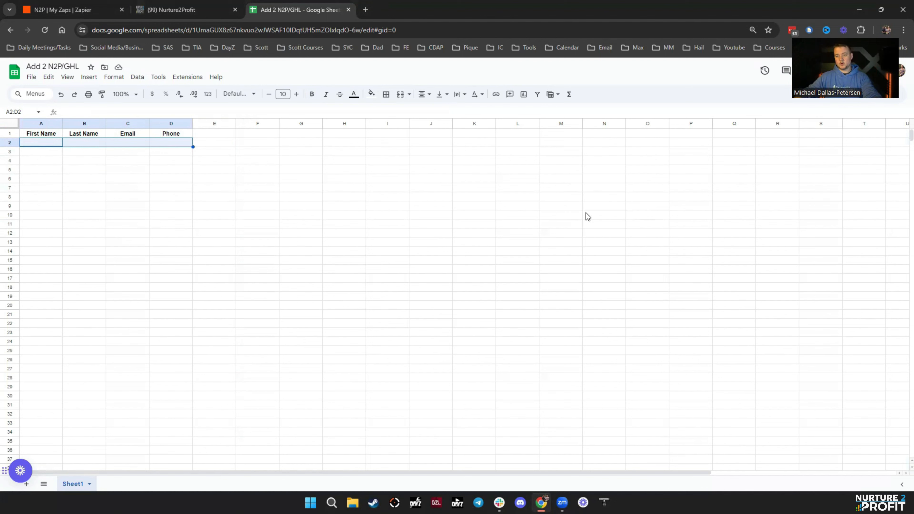
{"action": "left_click", "coordinate": [217, 133]}
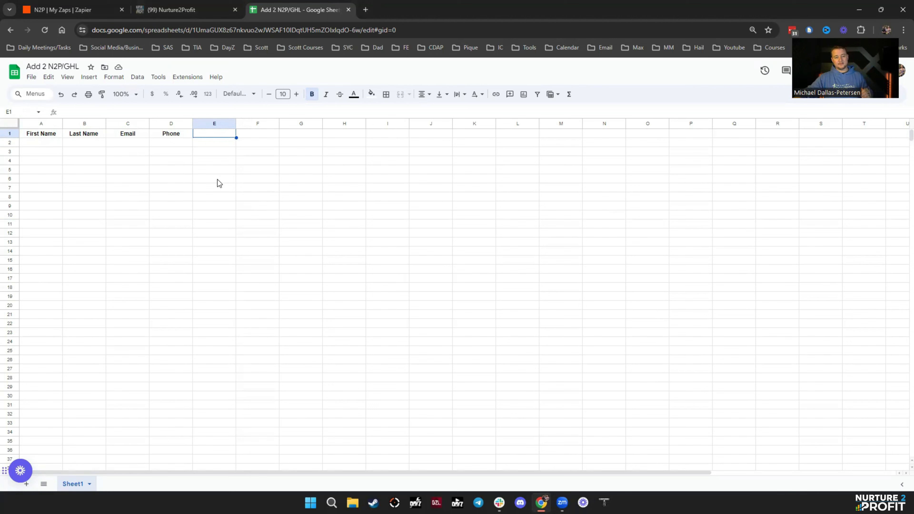
{"action": "left_click", "coordinate": [128, 144]}
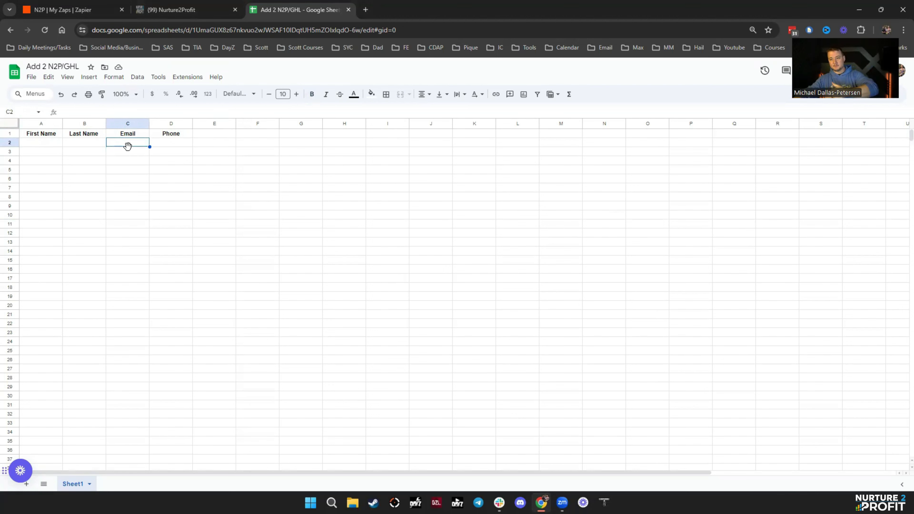
{"action": "left_click", "coordinate": [29, 143]}
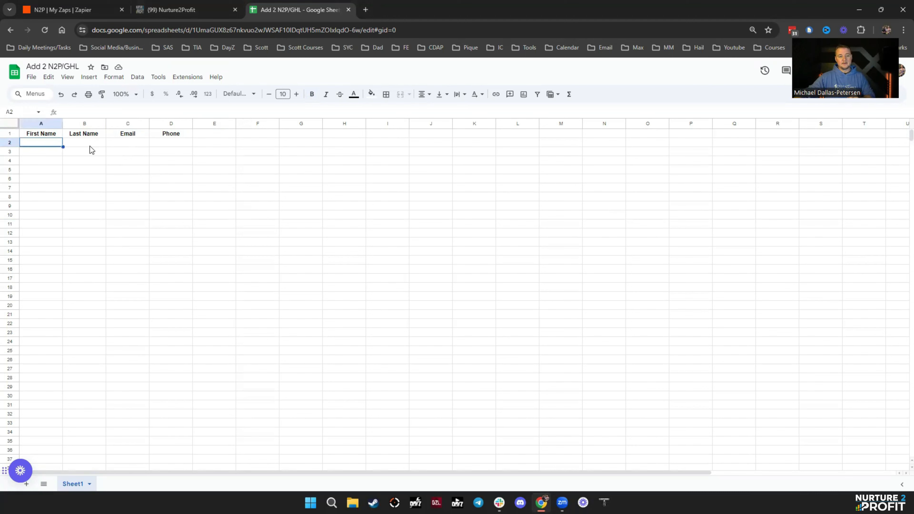
{"action": "left_click", "coordinate": [92, 144]}
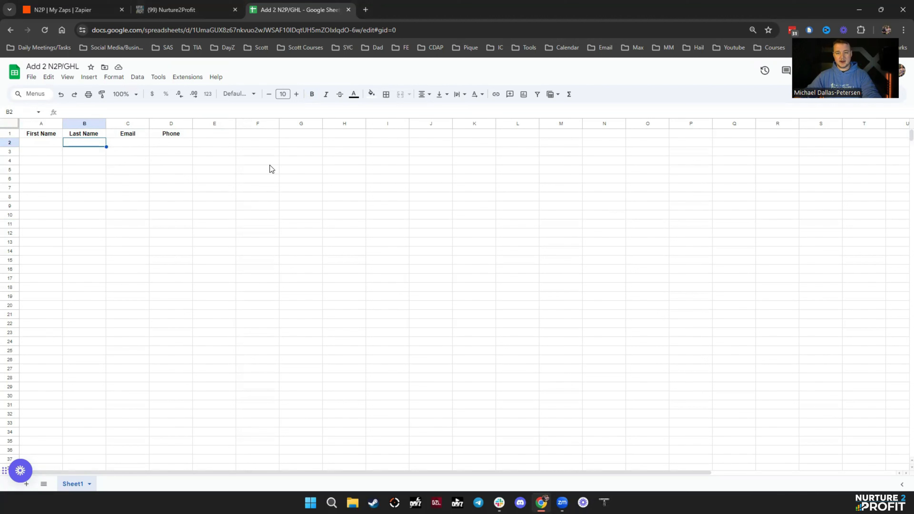
- Add a PLS header in cell E1 after Phone
{"action": "left_click", "coordinate": [220, 135]}
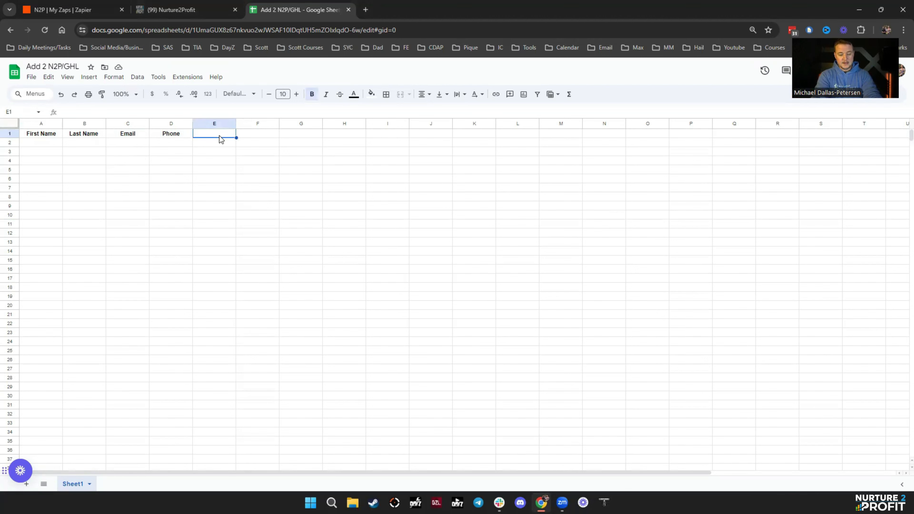
{"action": "type", "text": "PLS"}
{"action": "key", "text": "Return"}
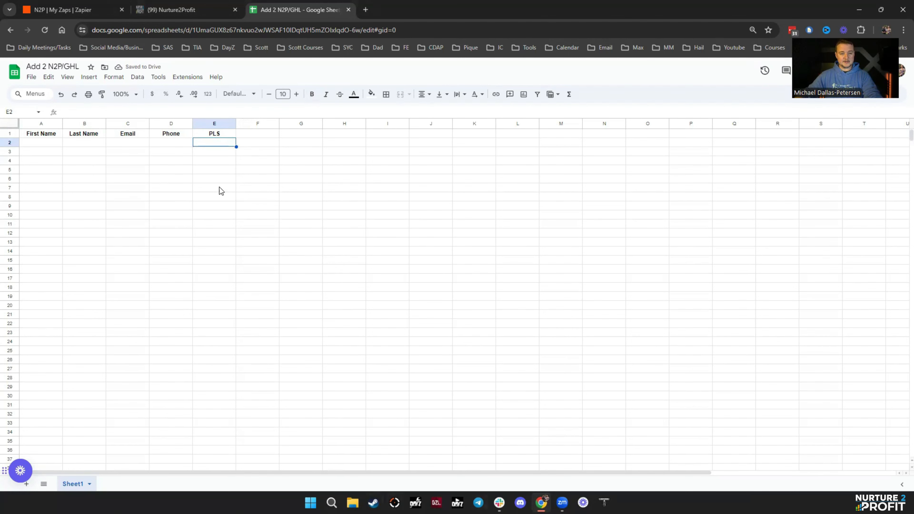
- Show the Nurture2Profit Opportunities board with the Instagram pipeline selected
{"action": "key", "text": "ctrl+shift+Tab"}
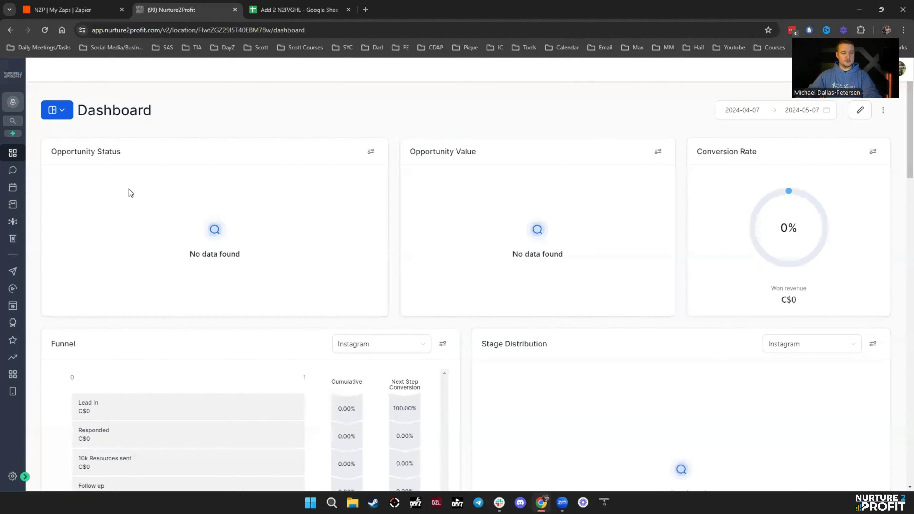
{"action": "left_click", "coordinate": [24, 477]}
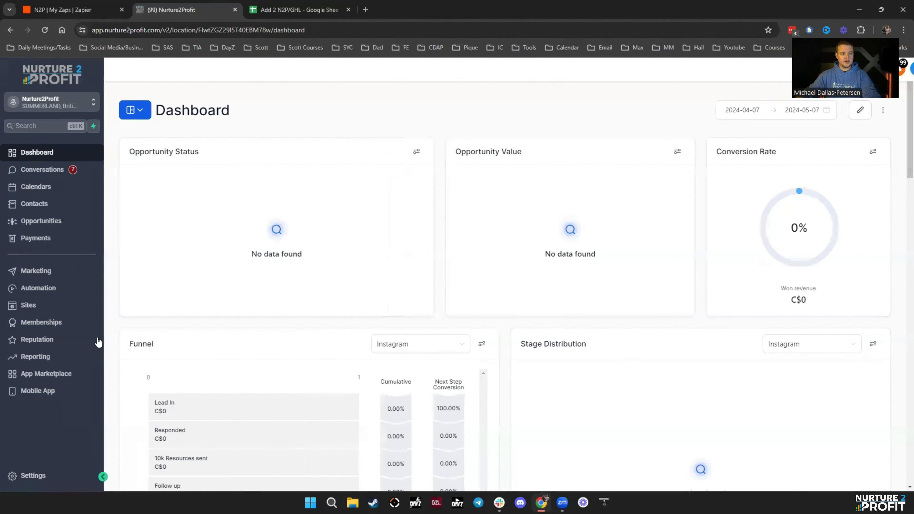
{"action": "left_click", "coordinate": [54, 227]}
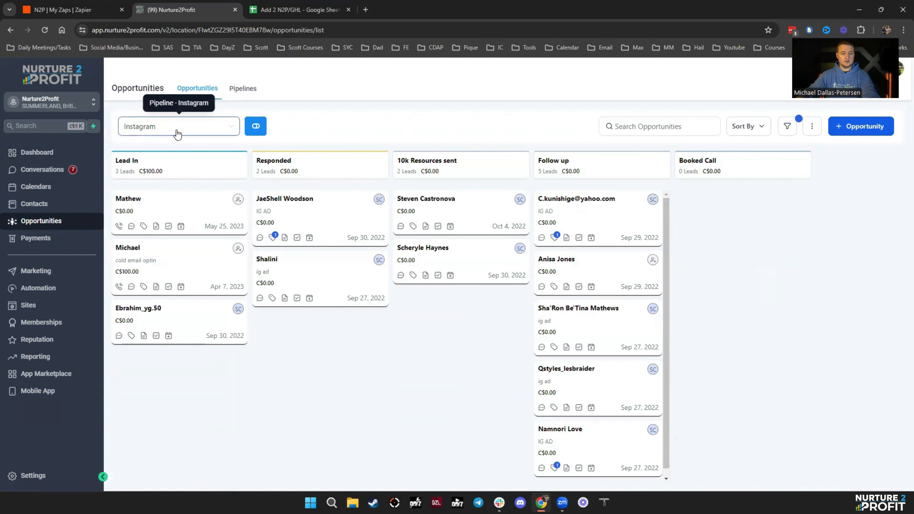
{"action": "left_click", "coordinate": [183, 133]}
{"action": "left_click", "coordinate": [208, 145]}
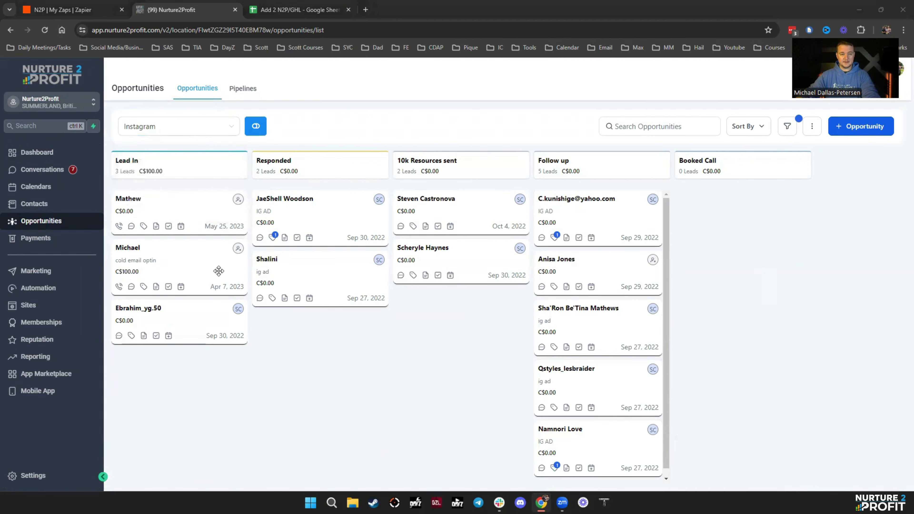
{"action": "left_click", "coordinate": [274, 10]}
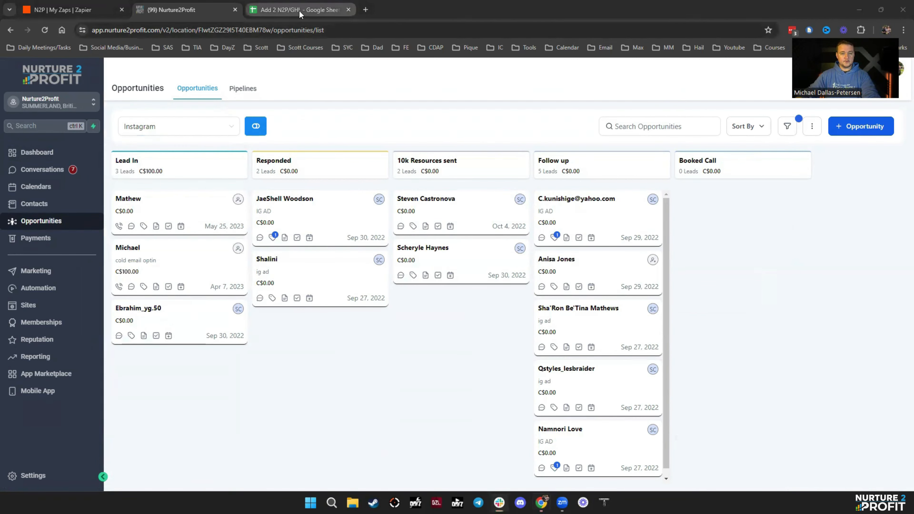
- Enter the Lead In stage name and move it from E2 to G1
{"action": "type", "text": "Lead In"}
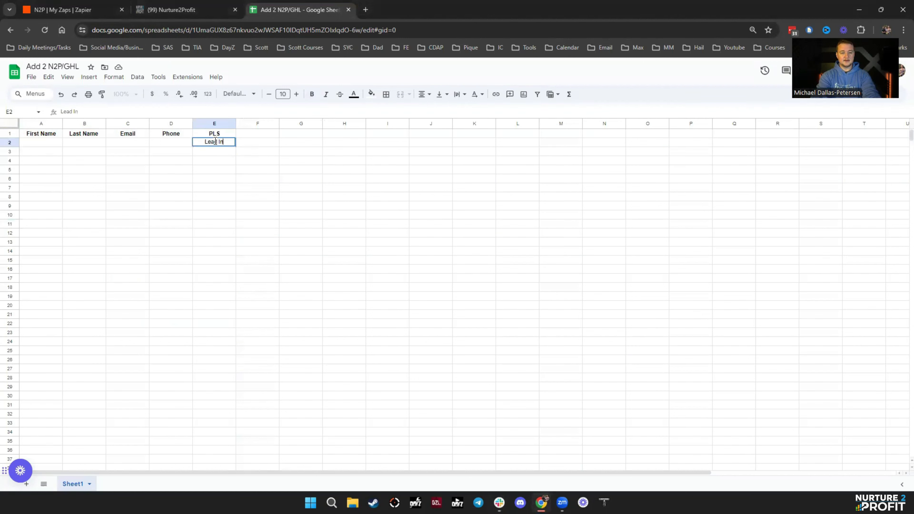
{"action": "key", "text": "Return"}
{"action": "left_click", "coordinate": [221, 144]}
{"action": "key", "text": "ctrl+c"}
{"action": "left_click", "coordinate": [299, 135]}
{"action": "key", "text": "ctrl+v"}
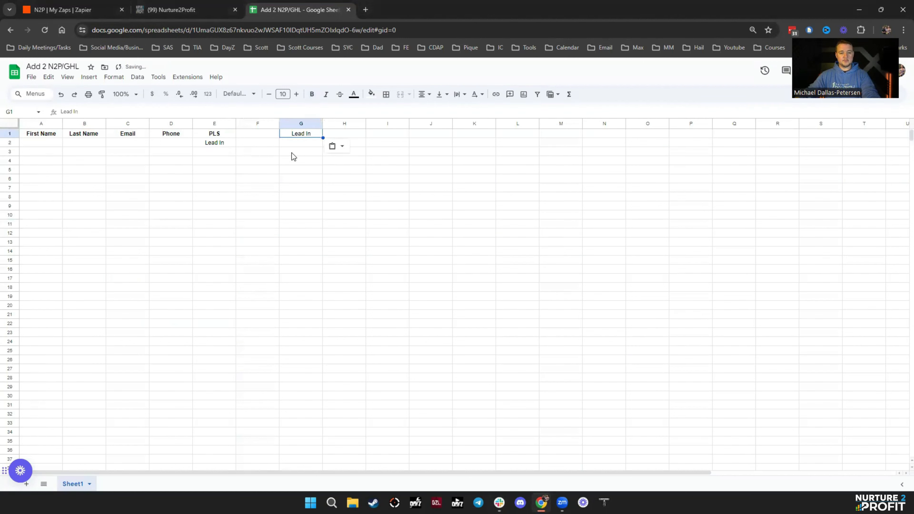
{"action": "left_click", "coordinate": [206, 144]}
{"action": "key", "text": "Delete"}
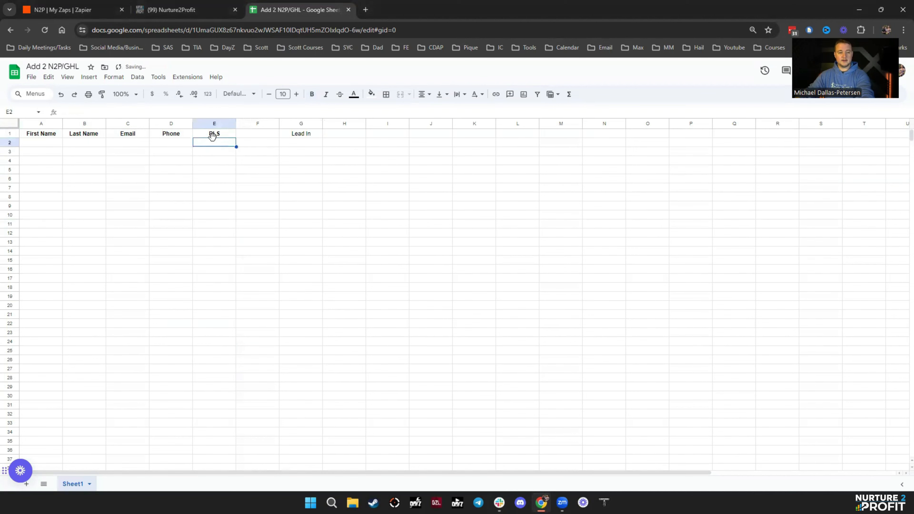
- Check the pipeline stages and add Responded in G2 below Lead In
{"action": "left_click", "coordinate": [175, 13]}
{"action": "left_click", "coordinate": [317, 14]}
{"action": "left_click", "coordinate": [302, 145]}
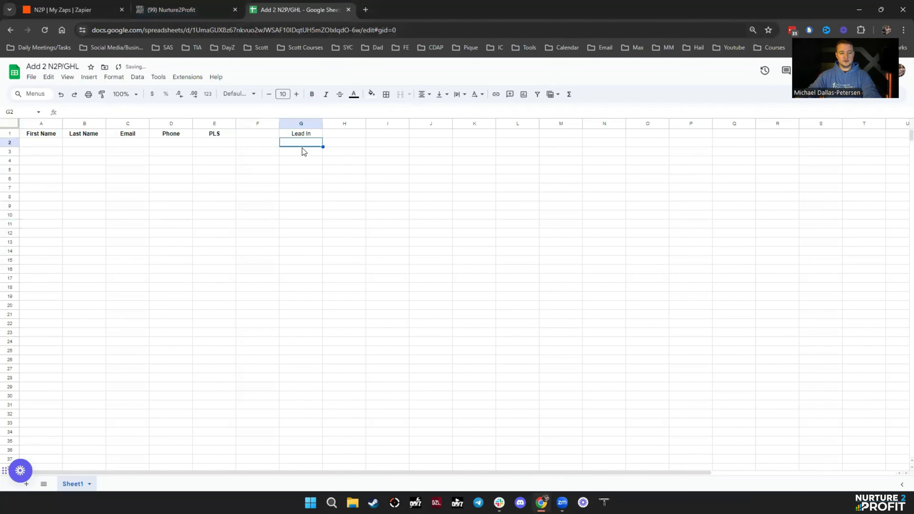
{"action": "type", "text": "Responde"}
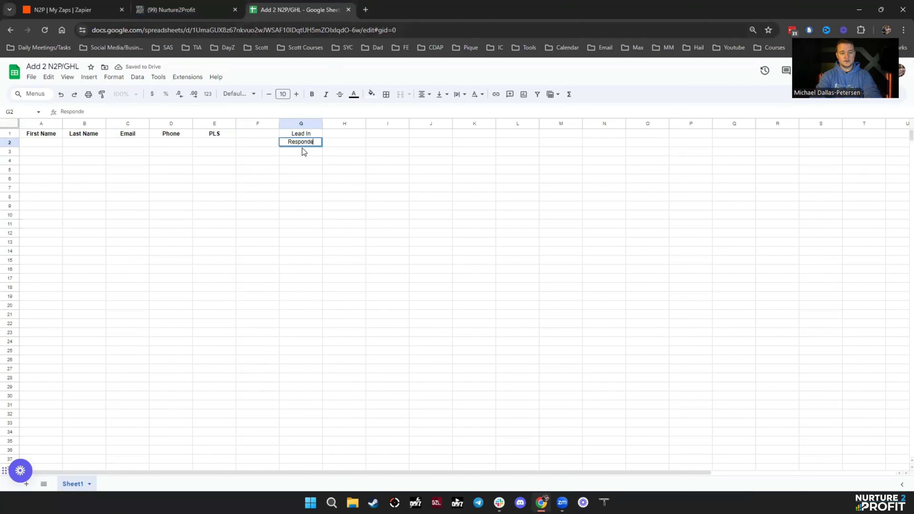
{"action": "type", "text": "d"}
{"action": "left_click", "coordinate": [518, 287]}
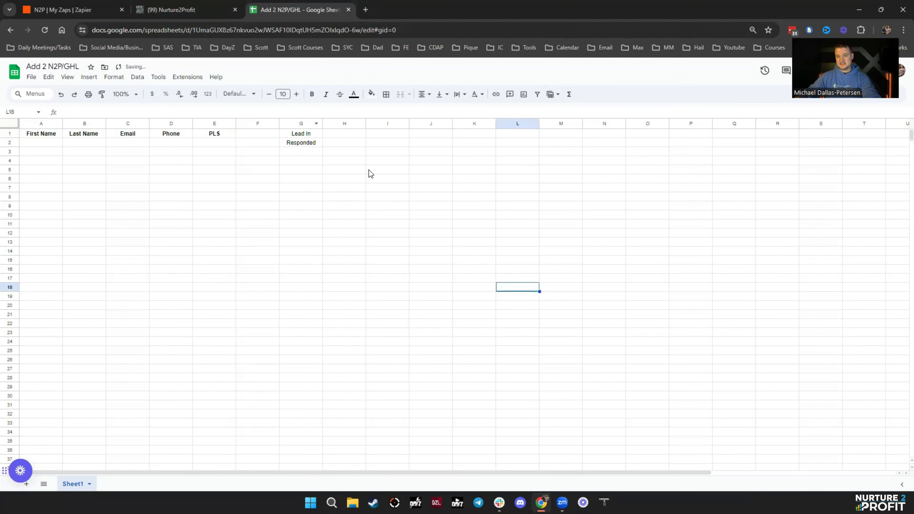
{"action": "left_click", "coordinate": [129, 230]}
{"action": "left_click", "coordinate": [64, 10]}
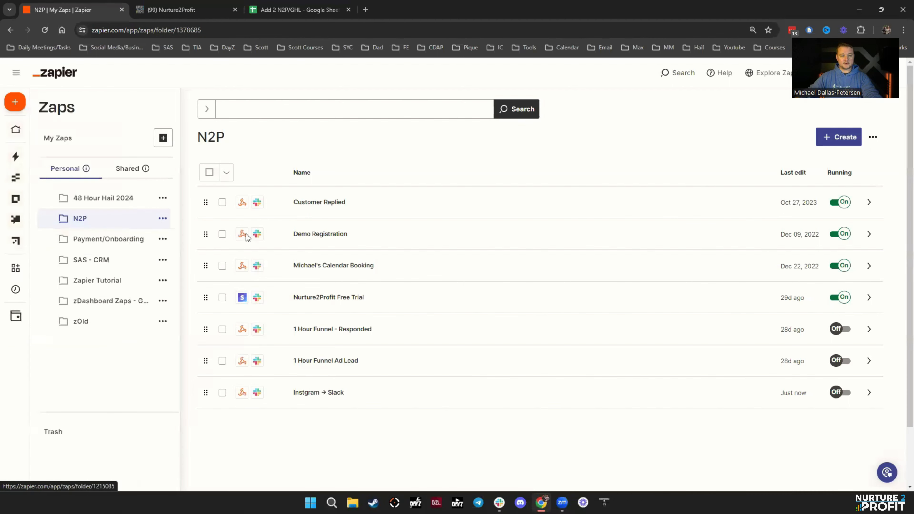
- Create a new zap with a Google Sheets 'New or Updated Spreadsheet Row' trigger
{"action": "left_click", "coordinate": [839, 137]}
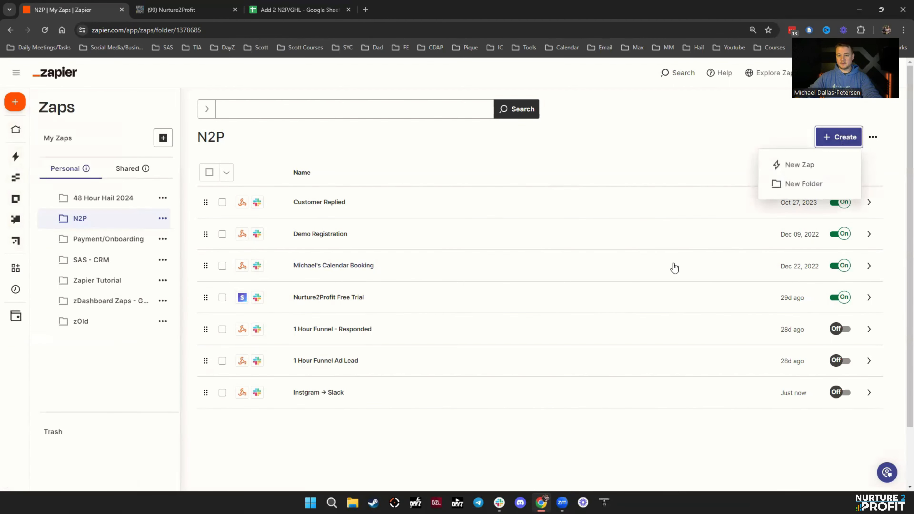
{"action": "left_click", "coordinate": [806, 166]}
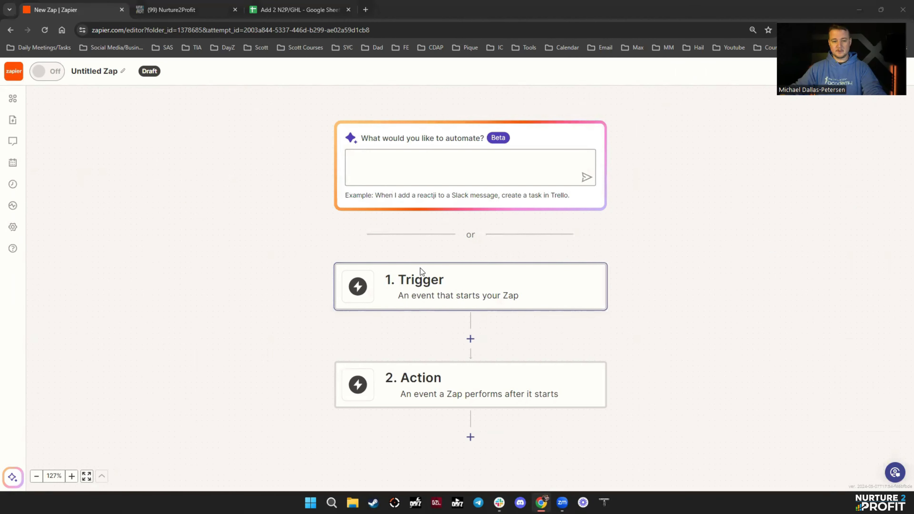
{"action": "left_click", "coordinate": [402, 302]}
{"action": "type", "text": "Google sheets"}
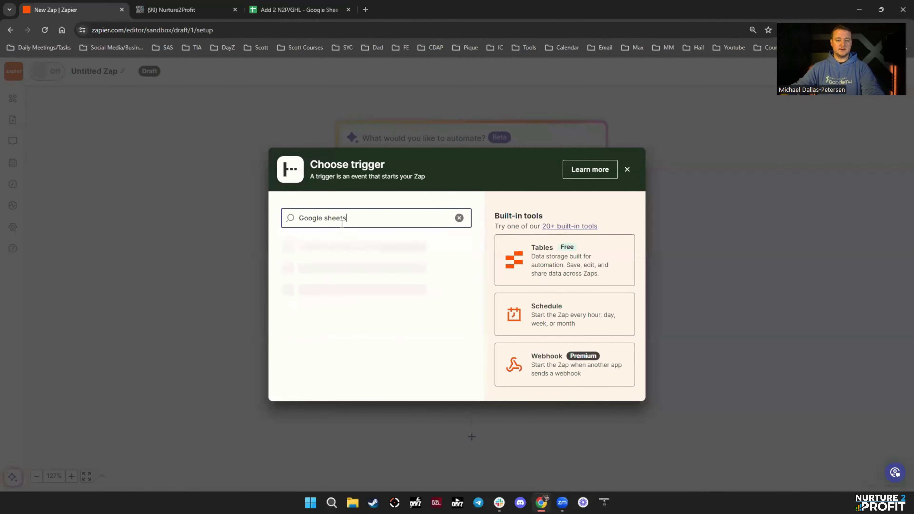
{"action": "left_click", "coordinate": [320, 257]}
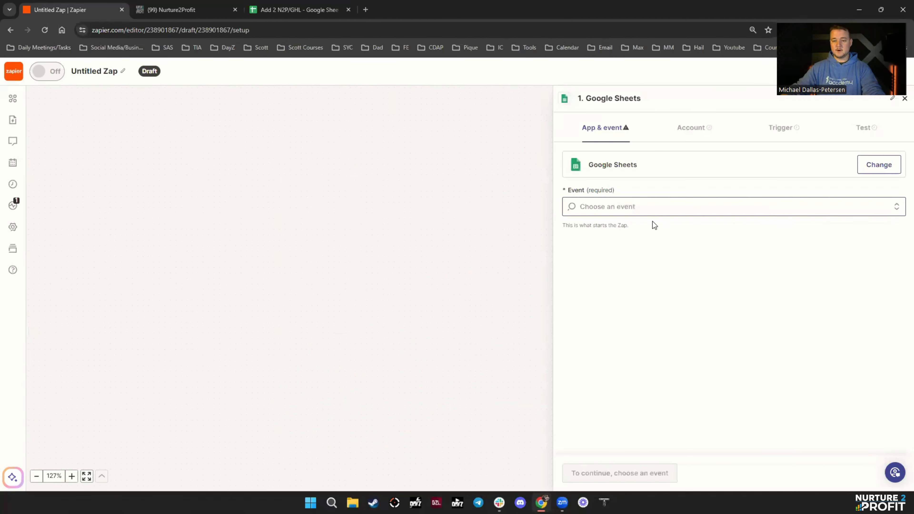
{"action": "left_click", "coordinate": [652, 211]}
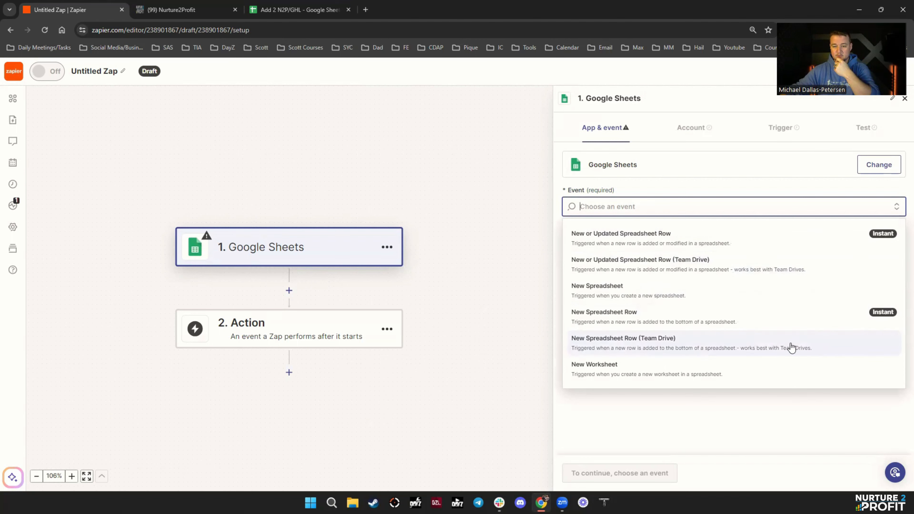
{"action": "left_click", "coordinate": [614, 246]}
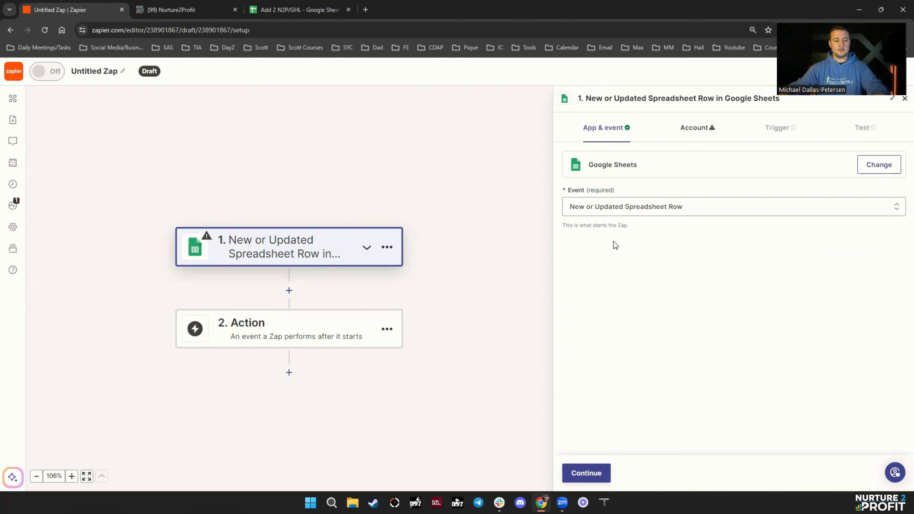
- Connect the Google Sheets account to the trigger
{"action": "left_click", "coordinate": [594, 473]}
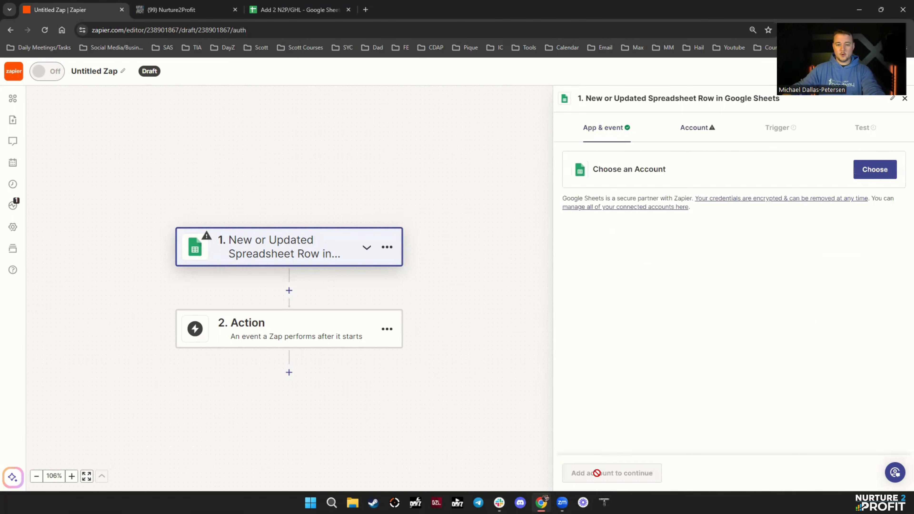
{"action": "left_click", "coordinate": [868, 177]}
{"action": "scroll", "coordinate": [756, 285], "scroll_direction": "down", "scroll_amount": 3}
{"action": "left_click", "coordinate": [677, 278]}
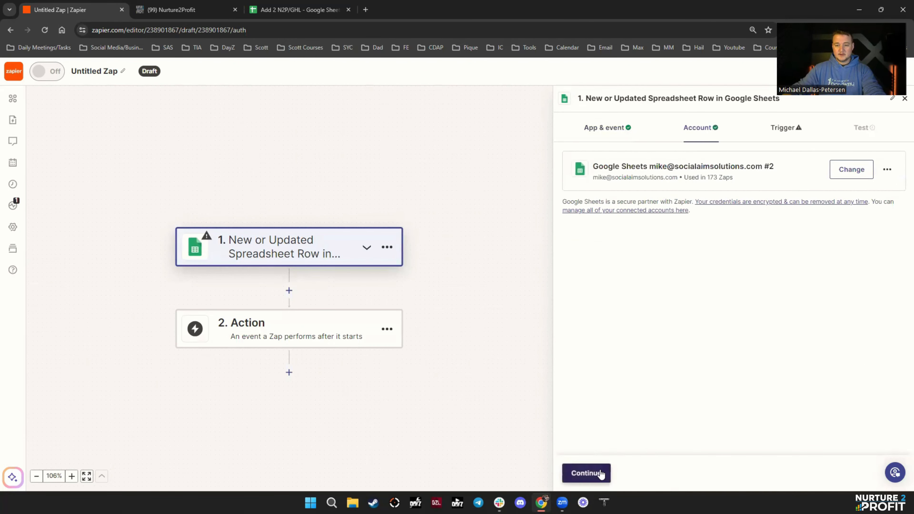
{"action": "left_click", "coordinate": [598, 472]}
- Choose the Add 2 N2P/GHL spreadsheet, verifying it by the ID from its URL
{"action": "left_click", "coordinate": [590, 235]}
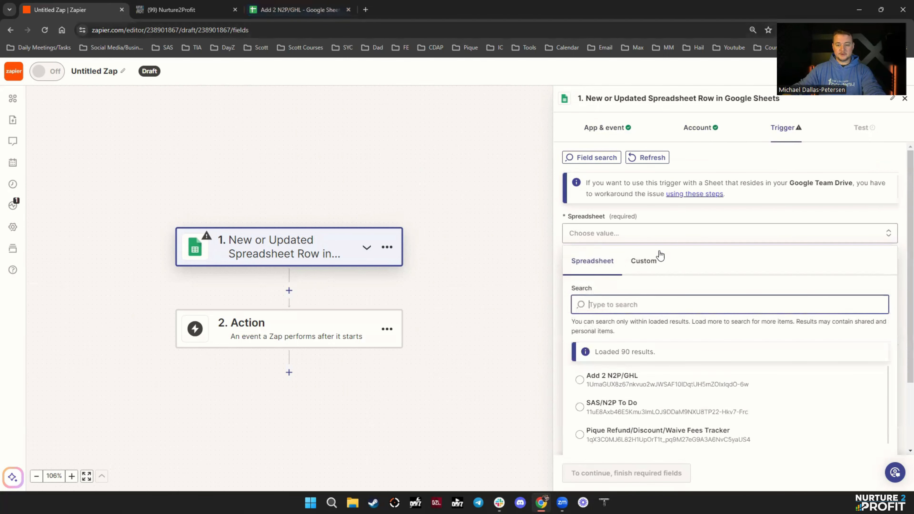
{"action": "left_click", "coordinate": [619, 378]}
{"action": "left_click", "coordinate": [641, 234]}
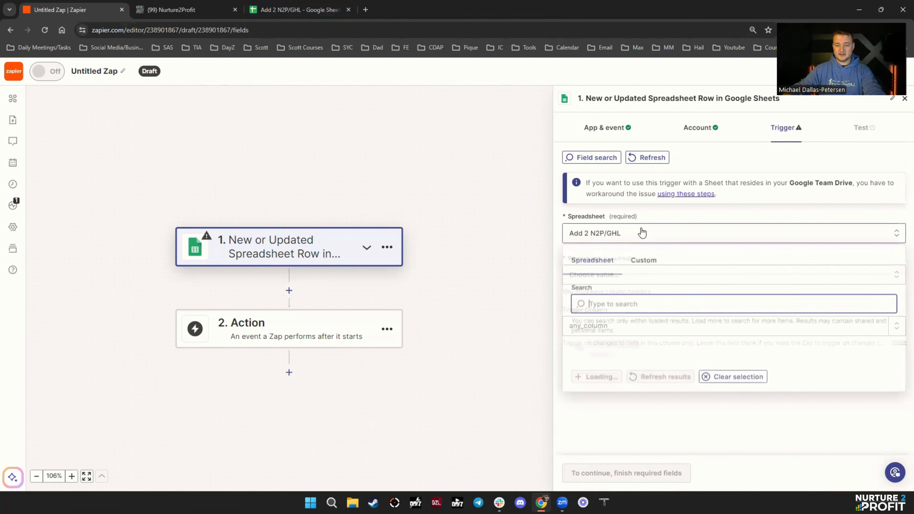
{"action": "left_click", "coordinate": [302, 11]}
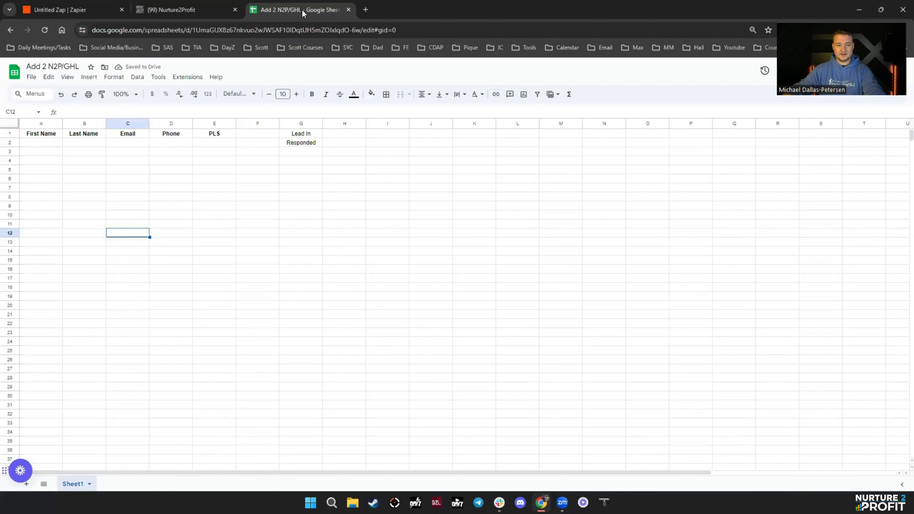
{"action": "left_click", "coordinate": [216, 30]}
{"action": "left_click_drag", "start_coordinate": [214, 30], "coordinate": [382, 30]}
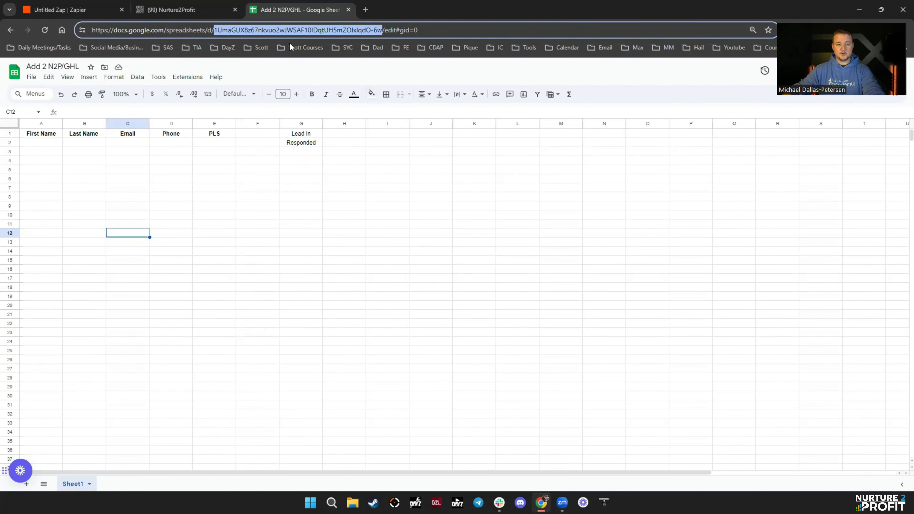
{"action": "left_click", "coordinate": [87, 10]}
{"action": "key", "text": "ctrl+v"}
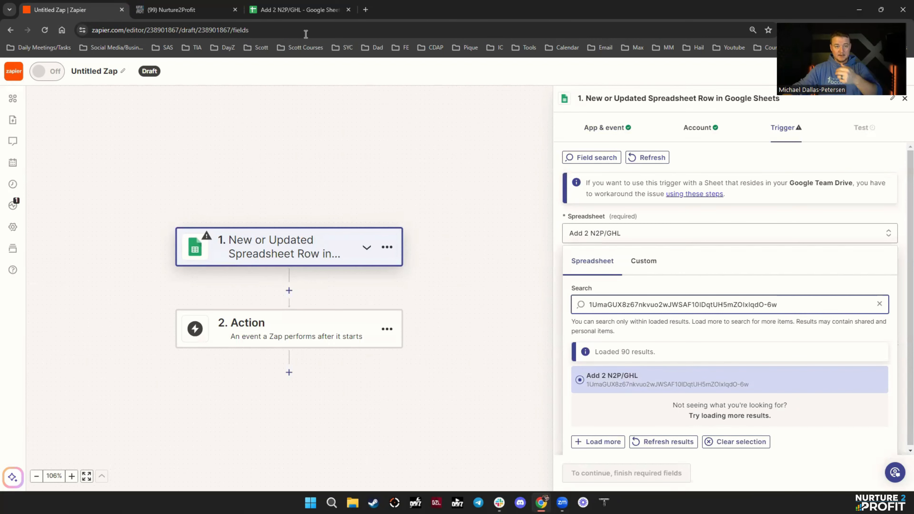
{"action": "left_click", "coordinate": [304, 9]}
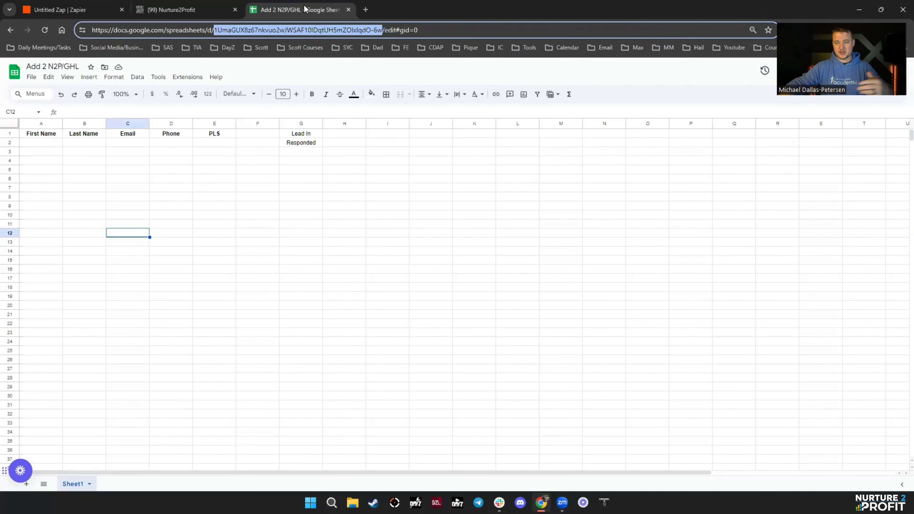
{"action": "left_click", "coordinate": [60, 9]}
{"action": "left_click", "coordinate": [656, 392]}
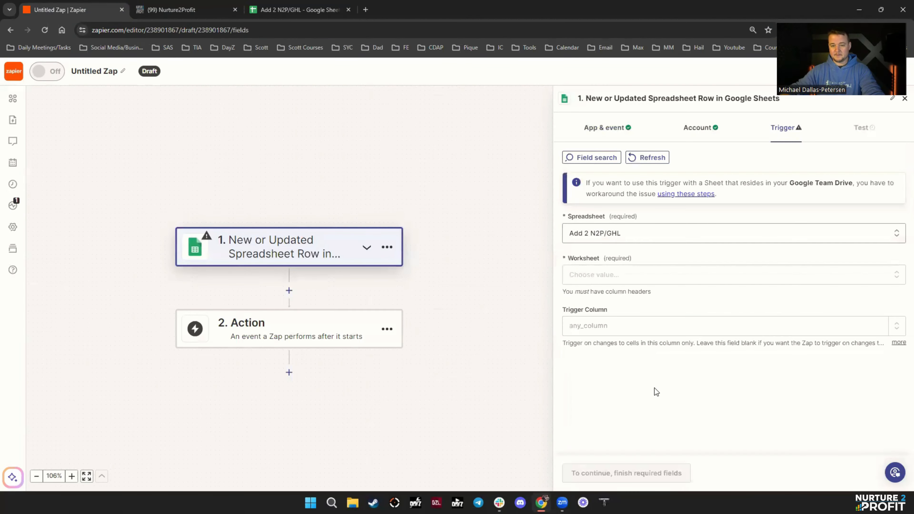
- Set the trigger worksheet to Sheet1 and its trigger column to PLS
{"action": "left_click", "coordinate": [590, 275]}
{"action": "left_click", "coordinate": [594, 421]}
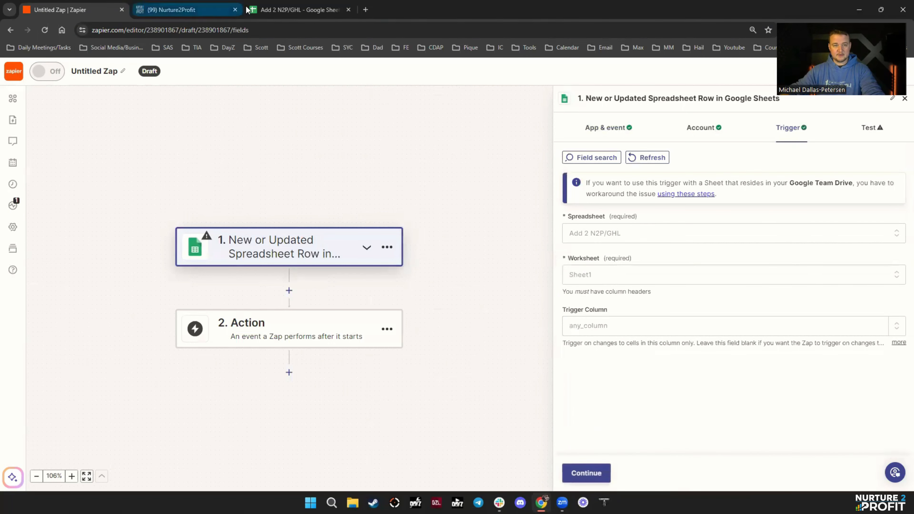
{"action": "left_click", "coordinate": [304, 9]}
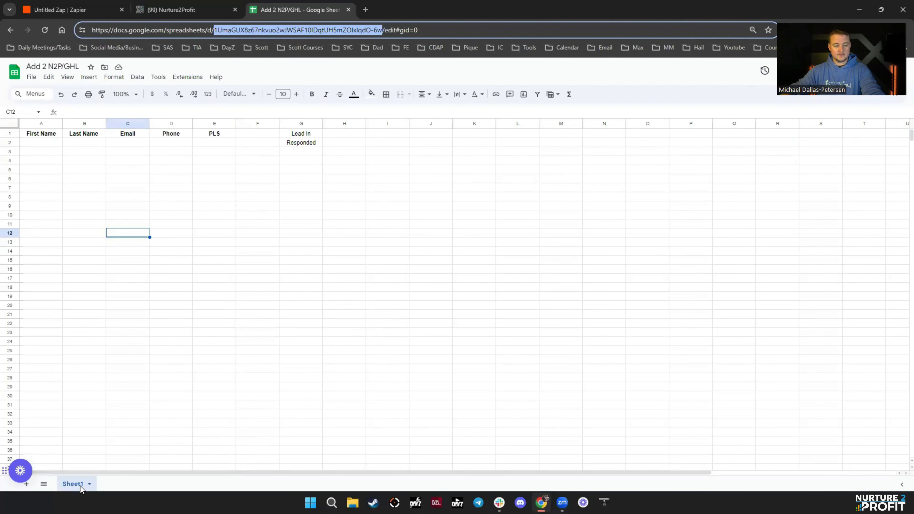
{"action": "left_click", "coordinate": [72, 10]}
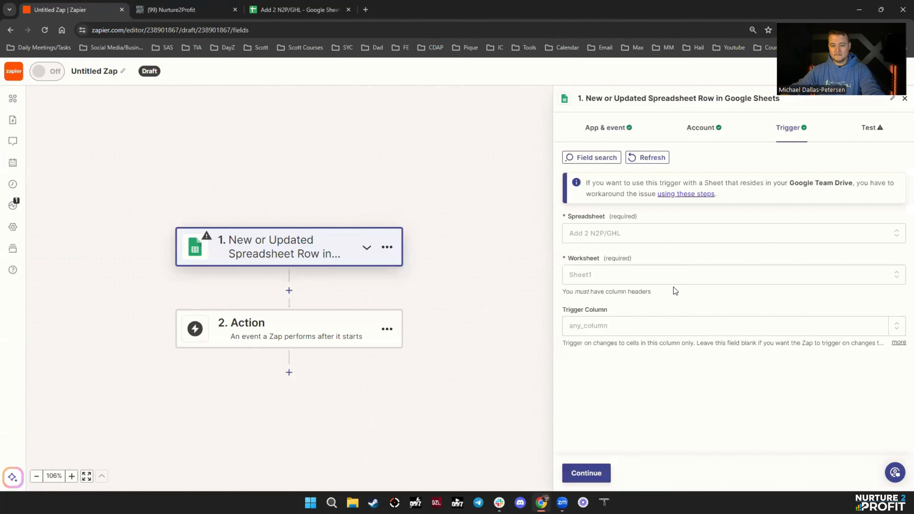
{"action": "left_click", "coordinate": [604, 327]}
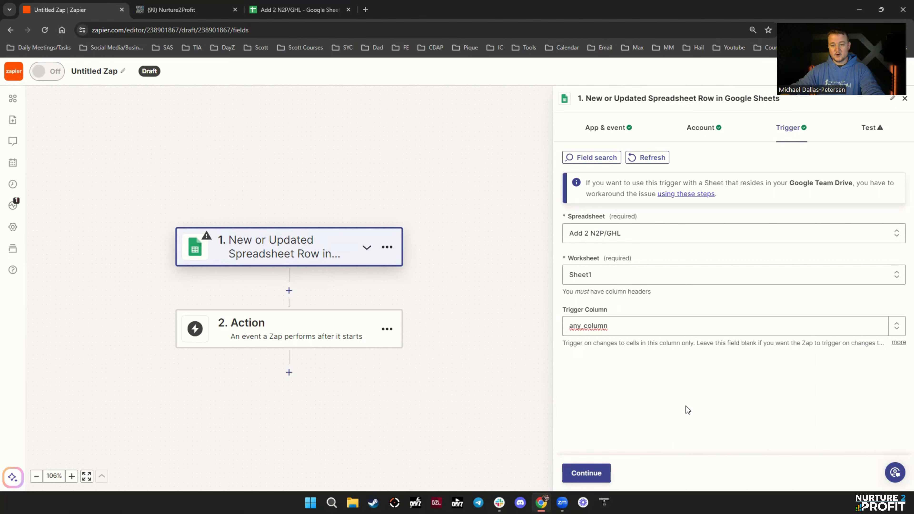
{"action": "left_click", "coordinate": [622, 328]}
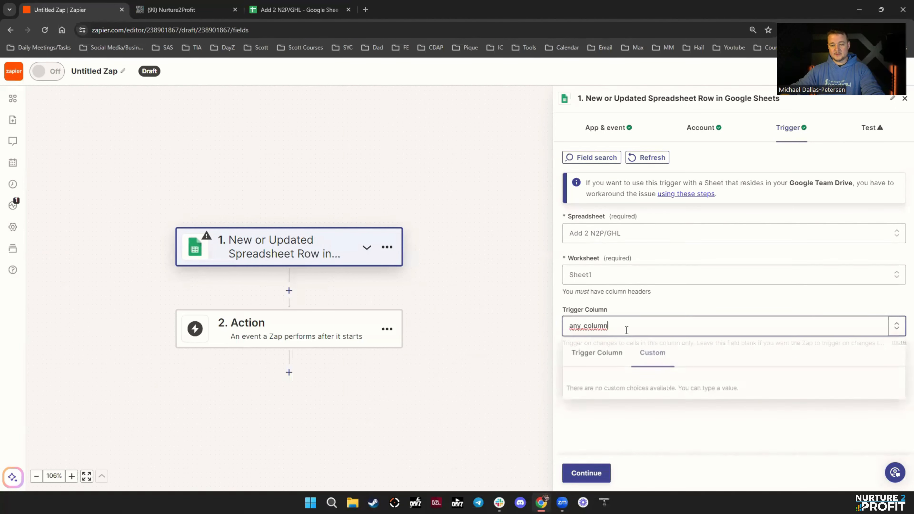
{"action": "left_click", "coordinate": [618, 363]}
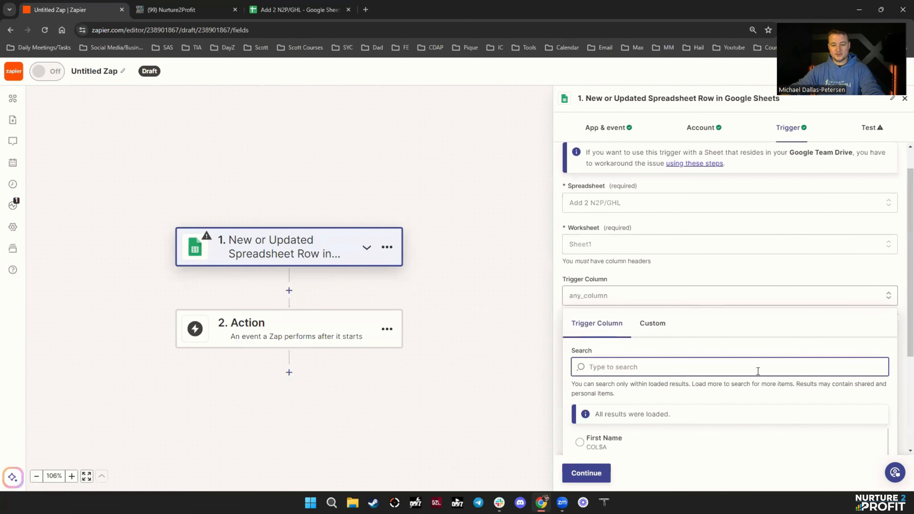
{"action": "scroll", "coordinate": [730, 381], "scroll_direction": "down", "scroll_amount": 5}
{"action": "scroll", "coordinate": [611, 386], "scroll_direction": "down", "scroll_amount": 2}
{"action": "left_click", "coordinate": [599, 355]}
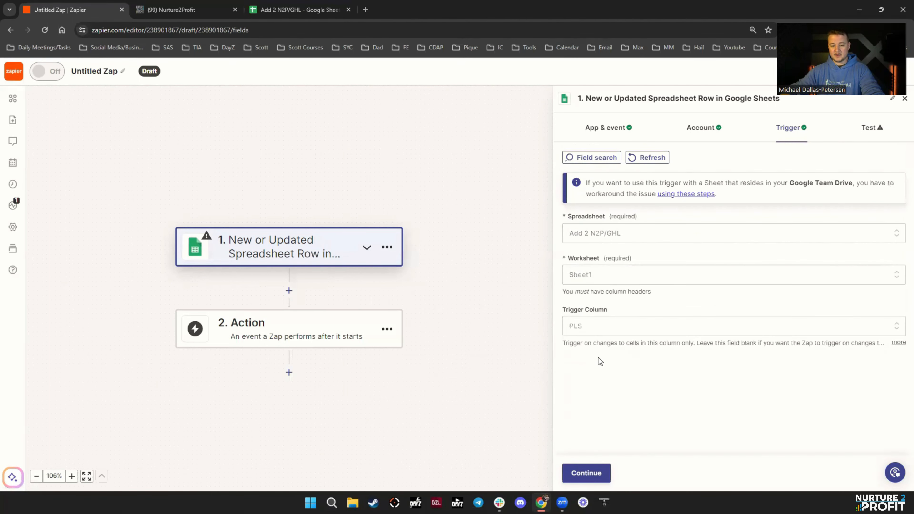
{"action": "left_click", "coordinate": [600, 475]}
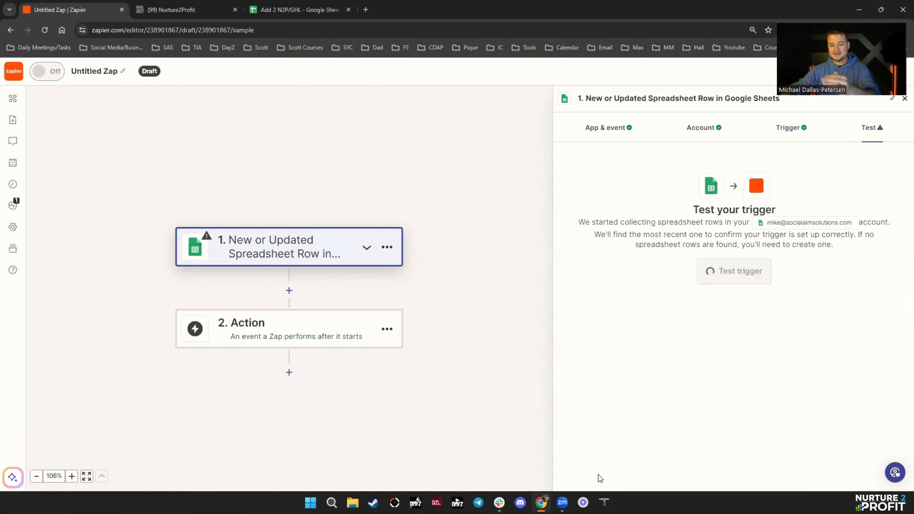
- Test the trigger and continue with the sample row showing Responded under Lead In
{"action": "left_click", "coordinate": [731, 273]}
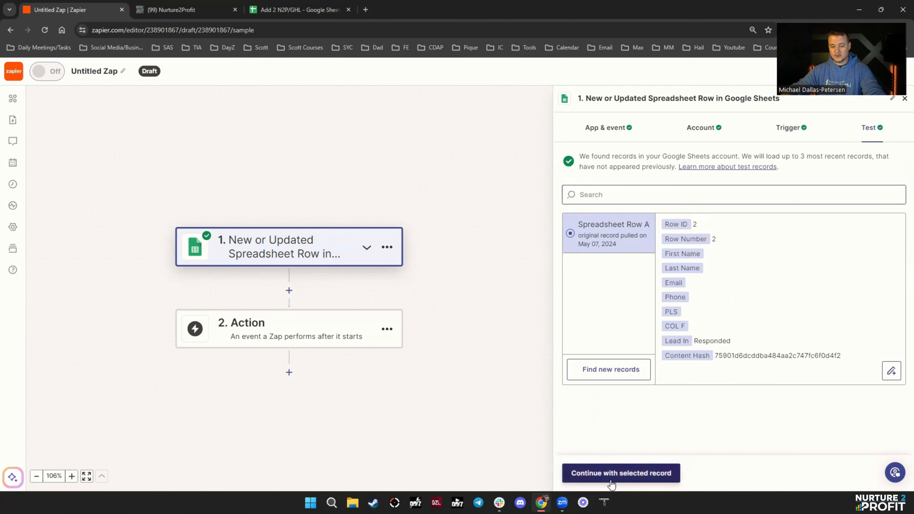
{"action": "left_click", "coordinate": [621, 479]}
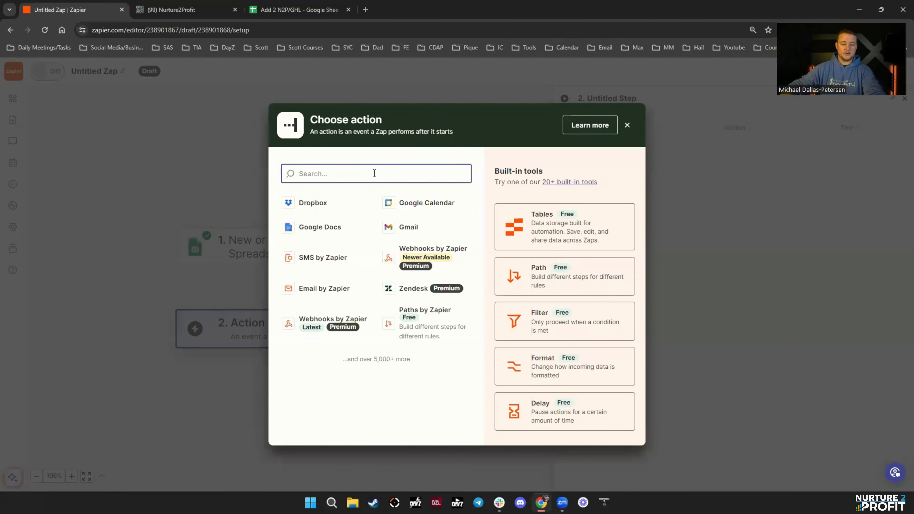
{"action": "left_click", "coordinate": [275, 11]}
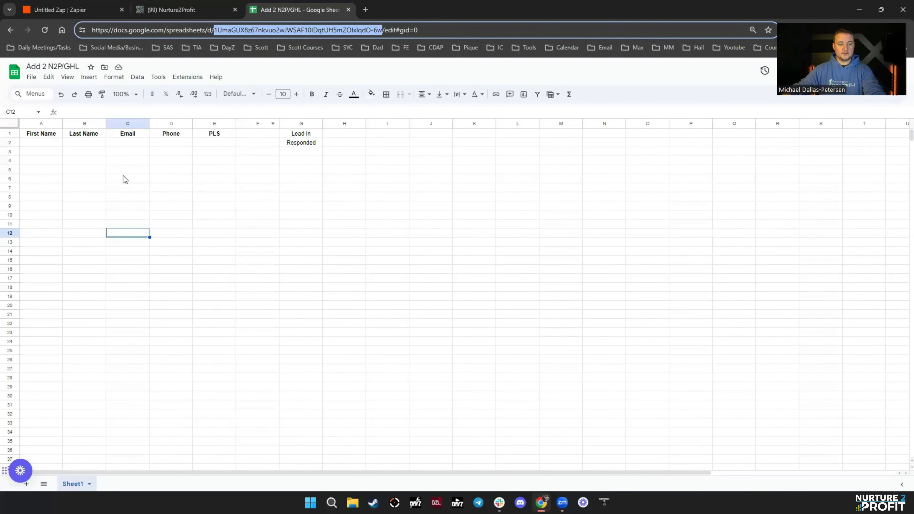
- Fill row 2 with a test contact's first name, last name, e-mail and phone number
{"action": "left_click", "coordinate": [40, 147]}
{"action": "type", "text": "Mike"}
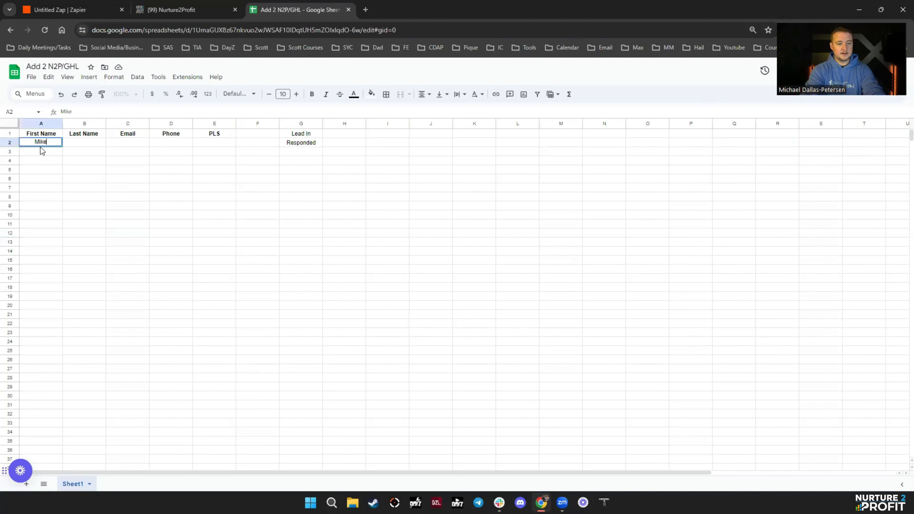
{"action": "key", "text": "Tab"}
{"action": "type", "text": "Testertest"}
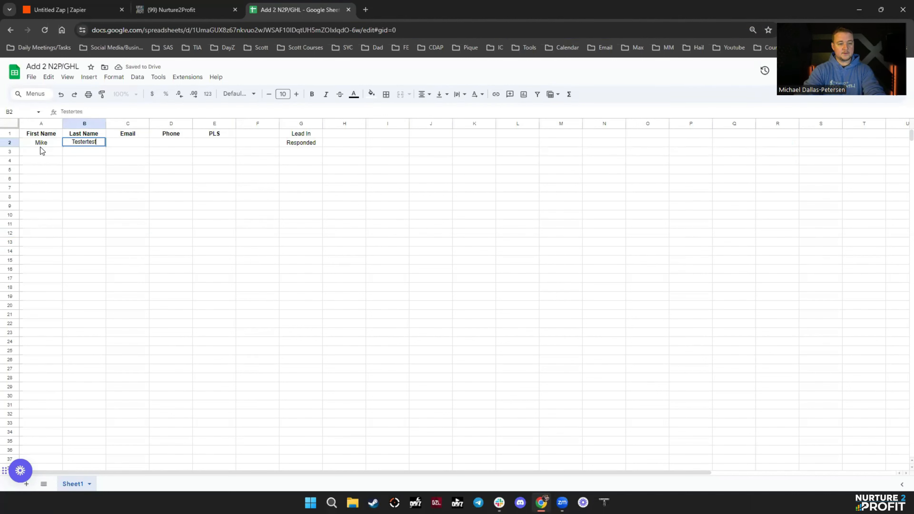
{"action": "key", "text": "Tab"}
{"action": "type", "text": "mikete"}
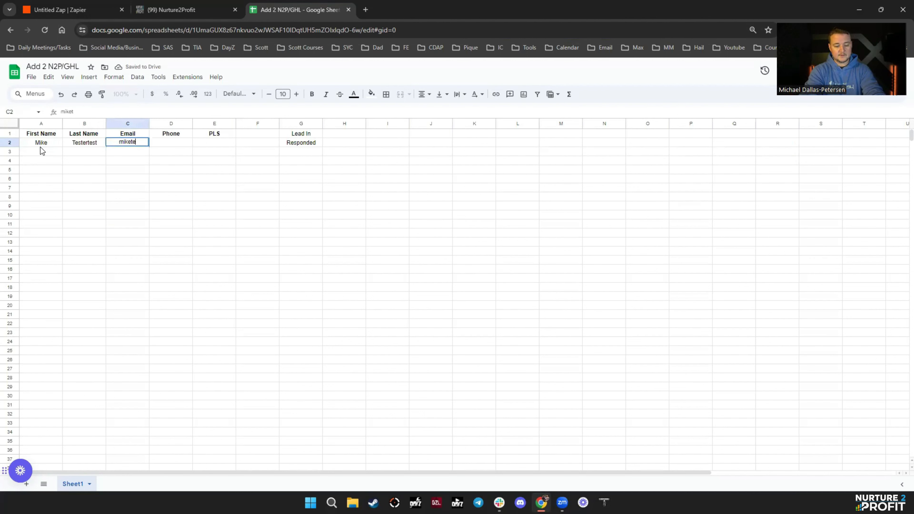
{"action": "type", "text": "ster@gmailtest.com"}
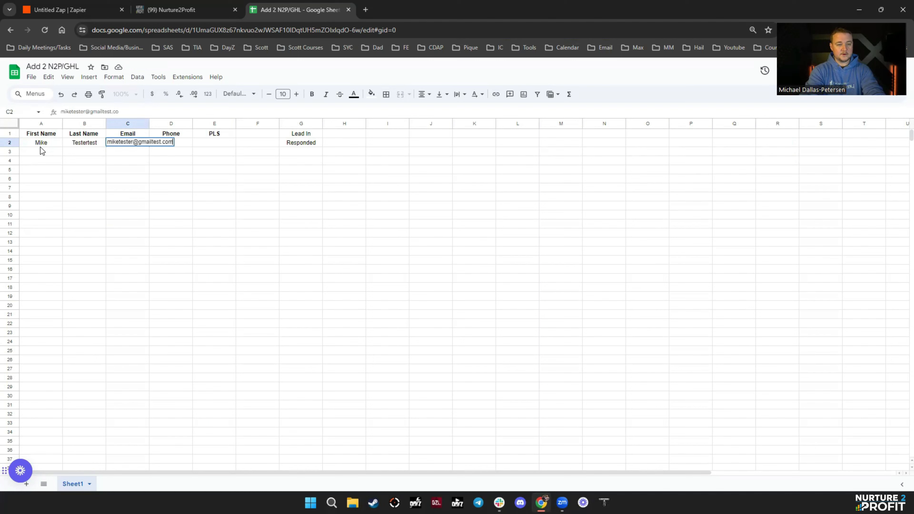
{"action": "key", "text": "Tab"}
{"action": "type", "text": "222"}
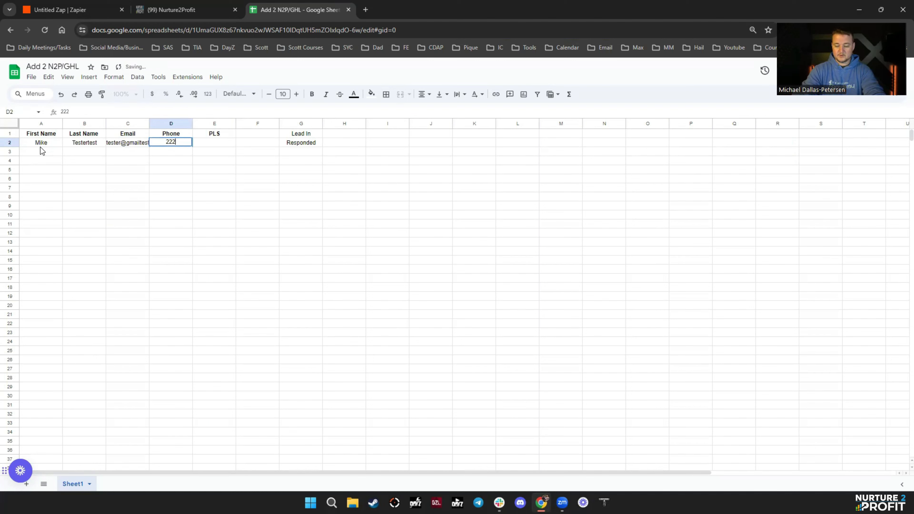
{"action": "type", "text": "5559876"}
{"action": "left_click", "coordinate": [213, 197]}
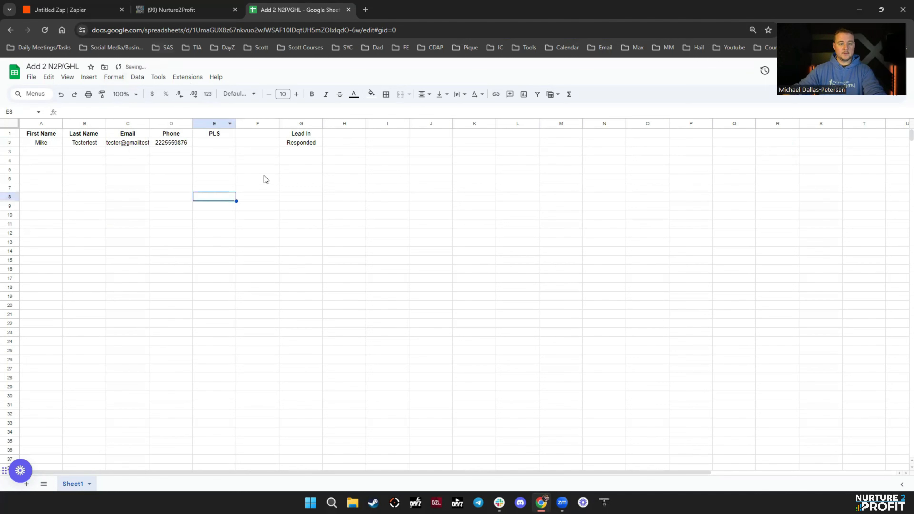
{"action": "left_click", "coordinate": [132, 204]}
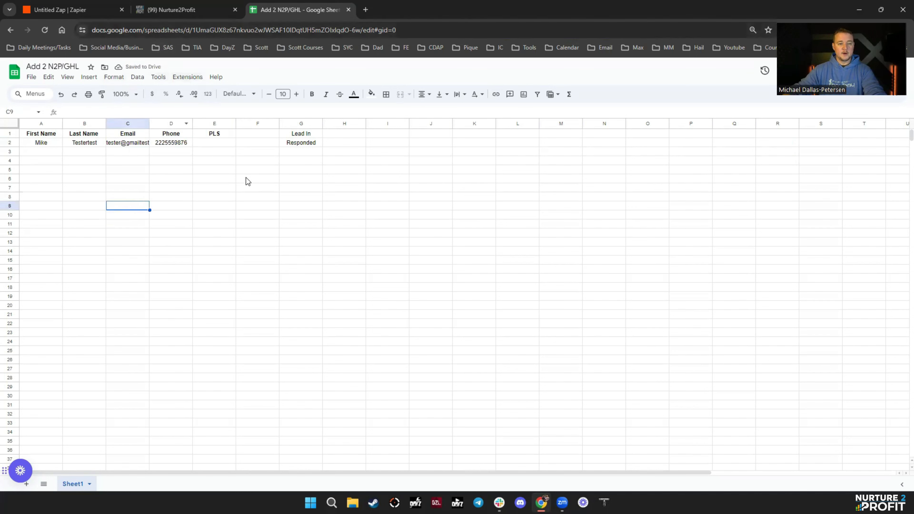
- Paste Lead In from G1 into E2 as the test row's PLS value
{"action": "left_click", "coordinate": [302, 136]}
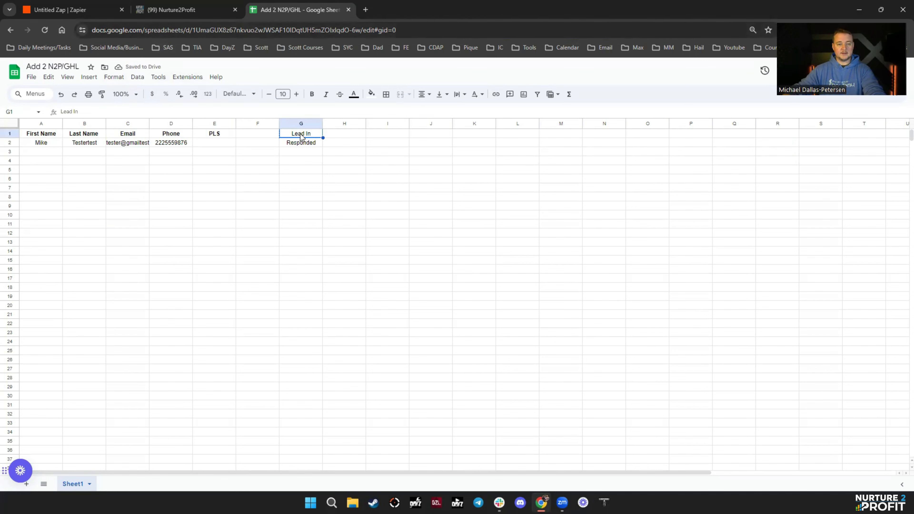
{"action": "left_click", "coordinate": [220, 145]}
{"action": "type", "text": "Lead In"}
{"action": "left_click", "coordinate": [345, 169]}
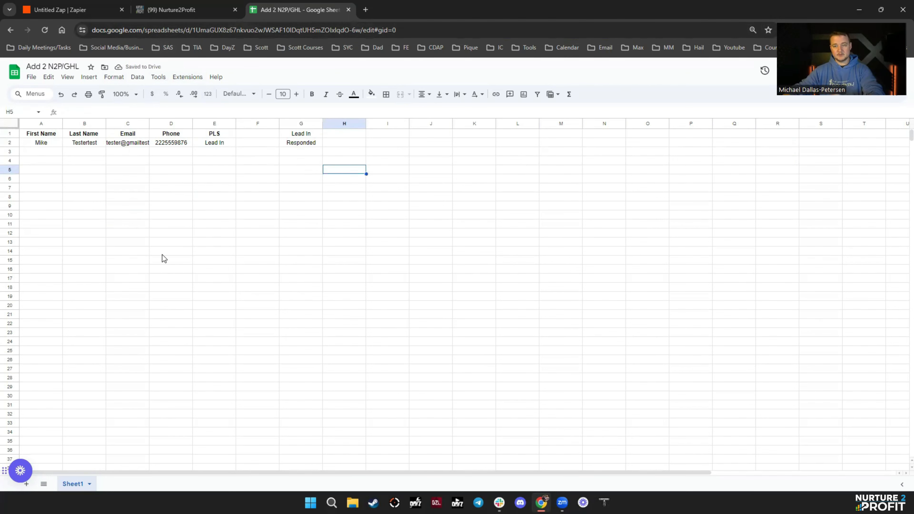
{"action": "left_click", "coordinate": [33, 5]}
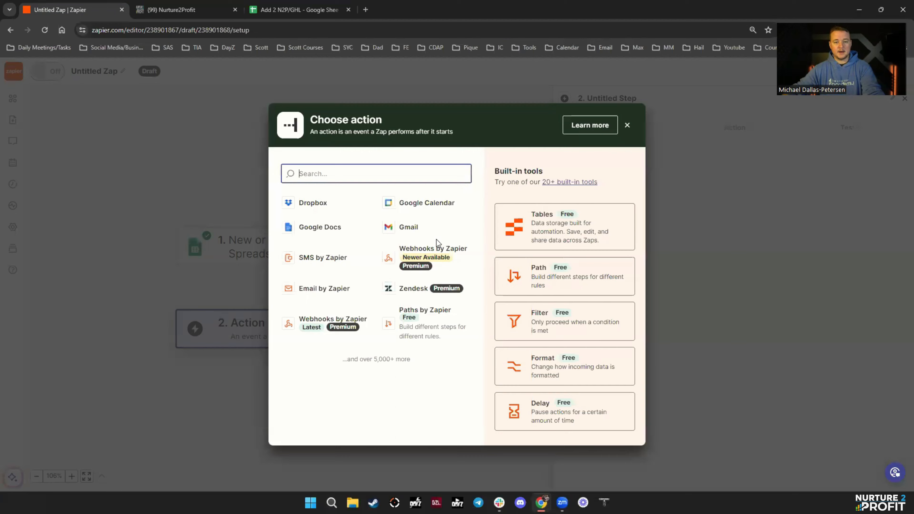
- Reopen the Google Sheets trigger step and view its test records
{"action": "left_click", "coordinate": [208, 259]}
{"action": "left_click", "coordinate": [220, 214]}
{"action": "left_click_drag", "start_coordinate": [261, 248], "coordinate": [257, 247]}
{"action": "left_click", "coordinate": [249, 249]}
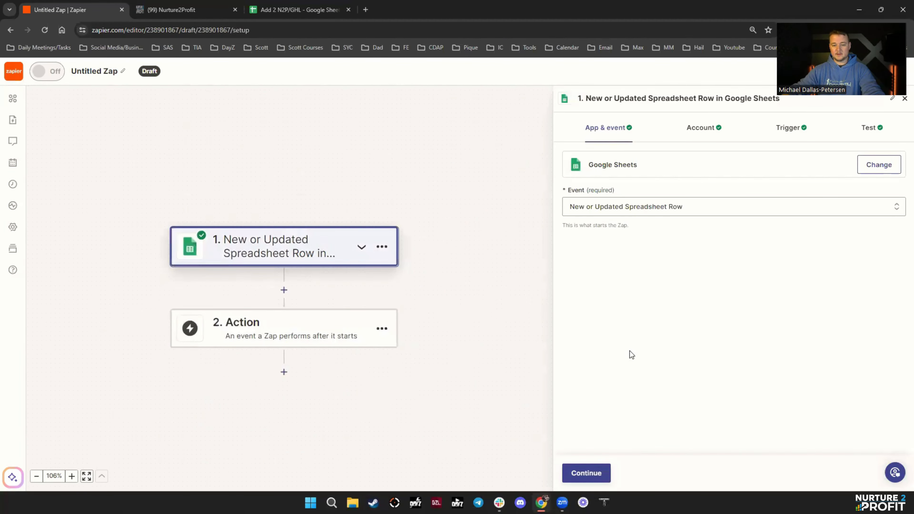
{"action": "left_click", "coordinate": [873, 134]}
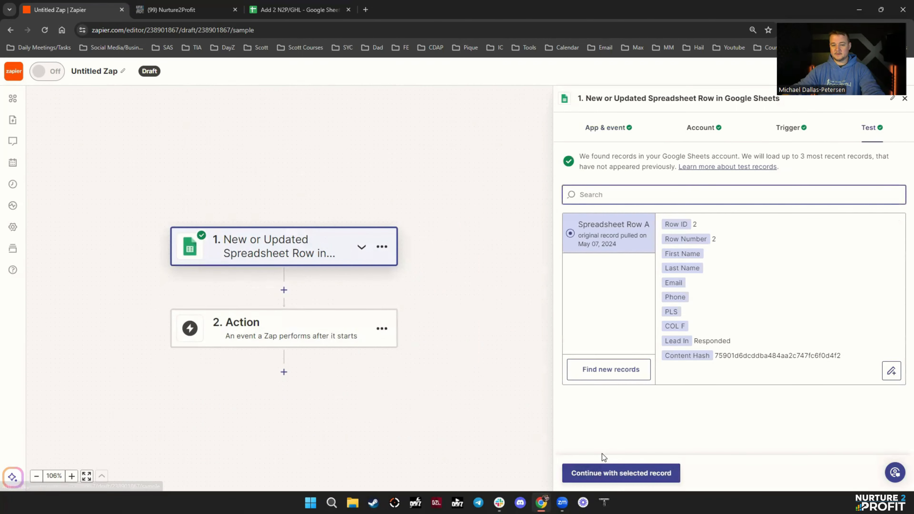
{"action": "left_click", "coordinate": [611, 473]}
{"action": "key", "text": "Escape"}
- Find new records and continue with Spreadsheet Row B as the sample data
{"action": "left_click", "coordinate": [341, 244]}
{"action": "left_click", "coordinate": [787, 131]}
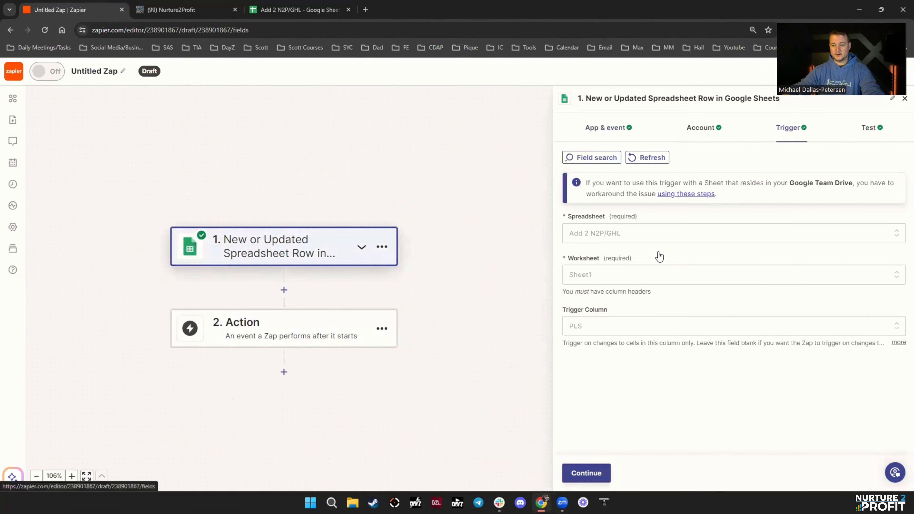
{"action": "left_click", "coordinate": [585, 473]}
{"action": "left_click", "coordinate": [598, 369]}
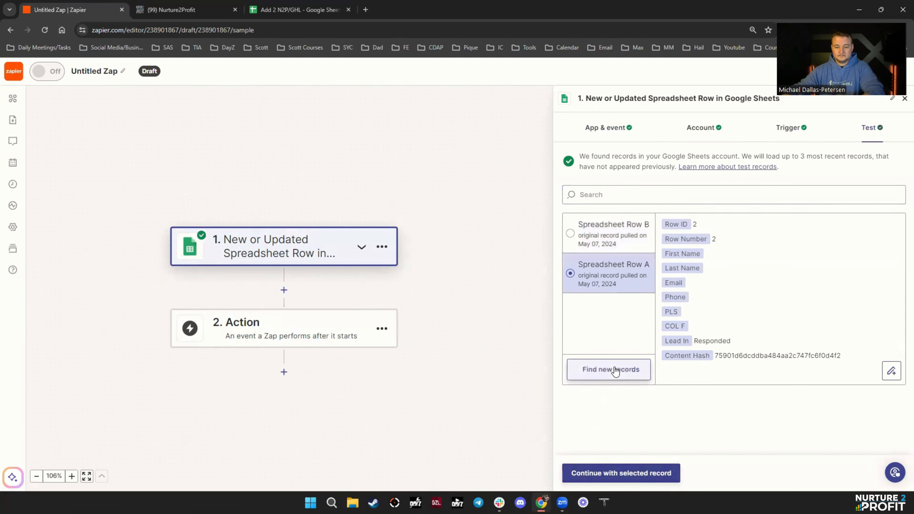
{"action": "left_click", "coordinate": [614, 240]}
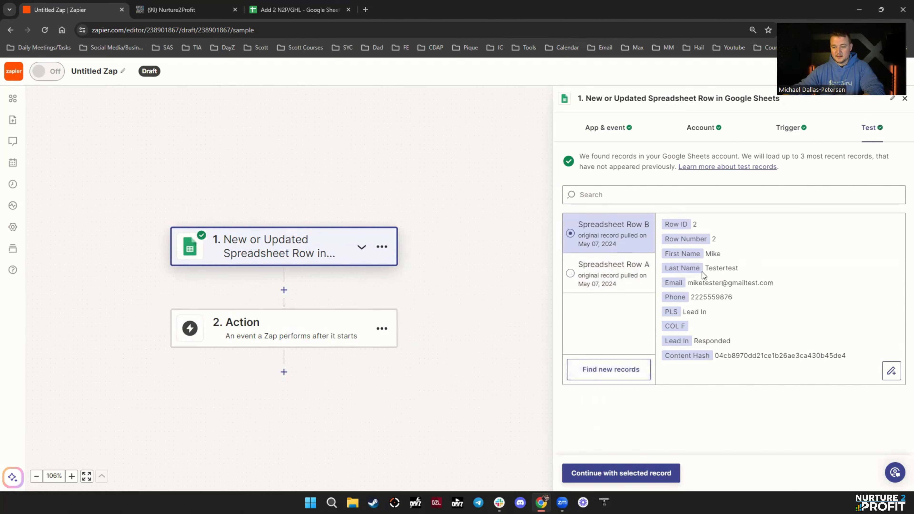
{"action": "left_click", "coordinate": [622, 470]}
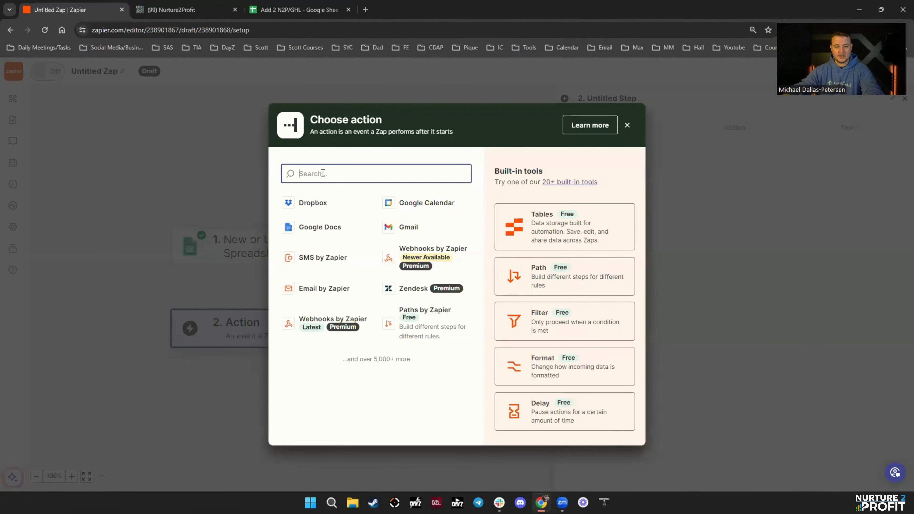
- Set the second step to LeadConnector with the Add/Update Opportunity event
{"action": "type", "text": "Lead"}
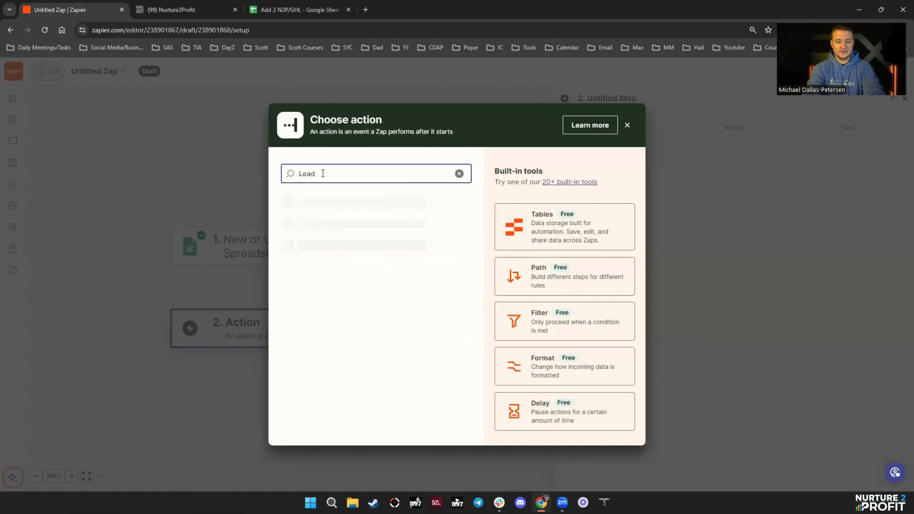
{"action": "left_click", "coordinate": [329, 305]}
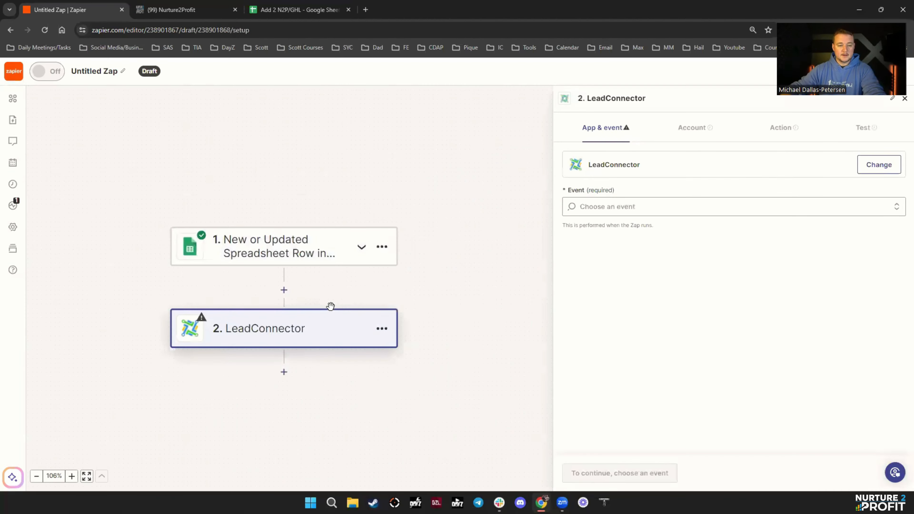
{"action": "left_click", "coordinate": [629, 208]}
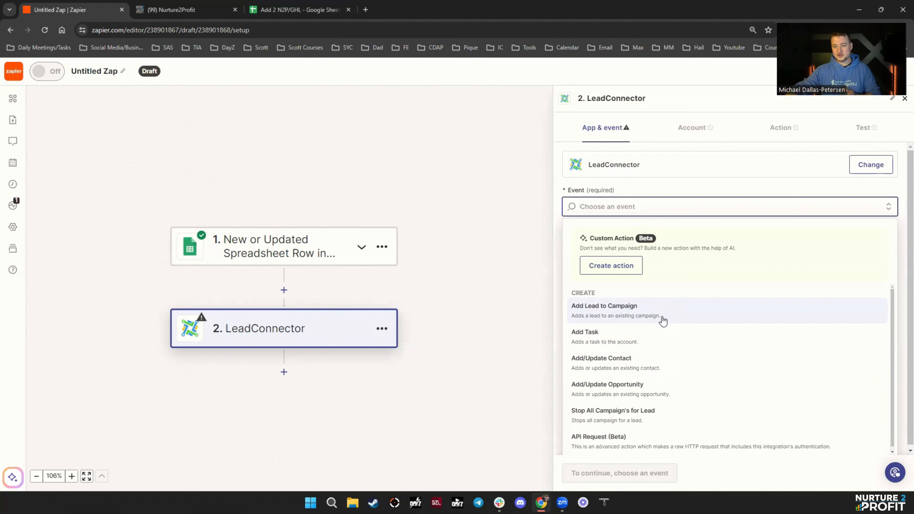
{"action": "left_click", "coordinate": [650, 395]}
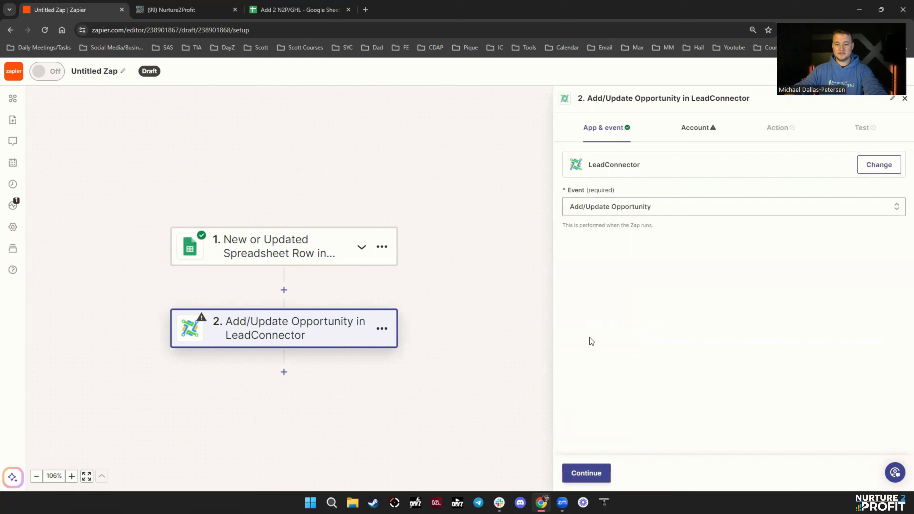
- Connect the Nurture2Profit LeadConnector account to the action
{"action": "left_click", "coordinate": [600, 474]}
{"action": "left_click", "coordinate": [863, 171]}
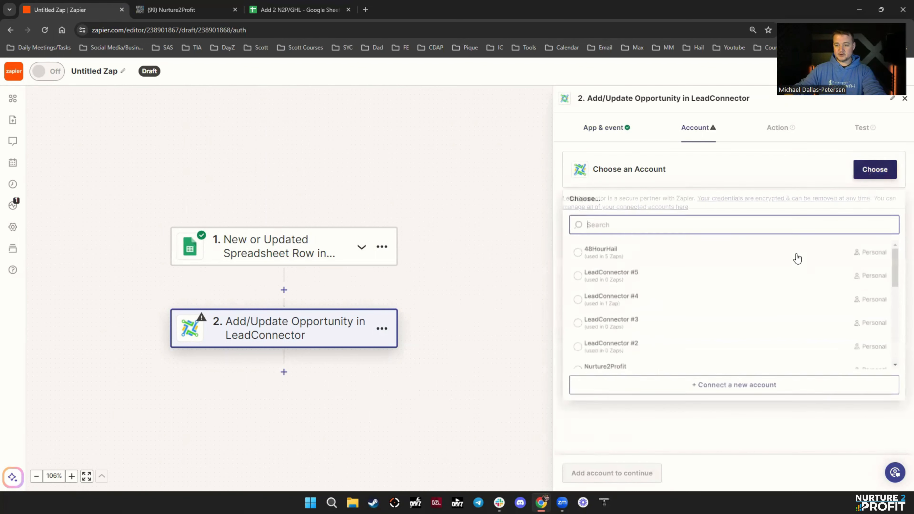
{"action": "scroll", "coordinate": [790, 271], "scroll_direction": "down", "scroll_amount": 3}
{"action": "left_click", "coordinate": [642, 276]}
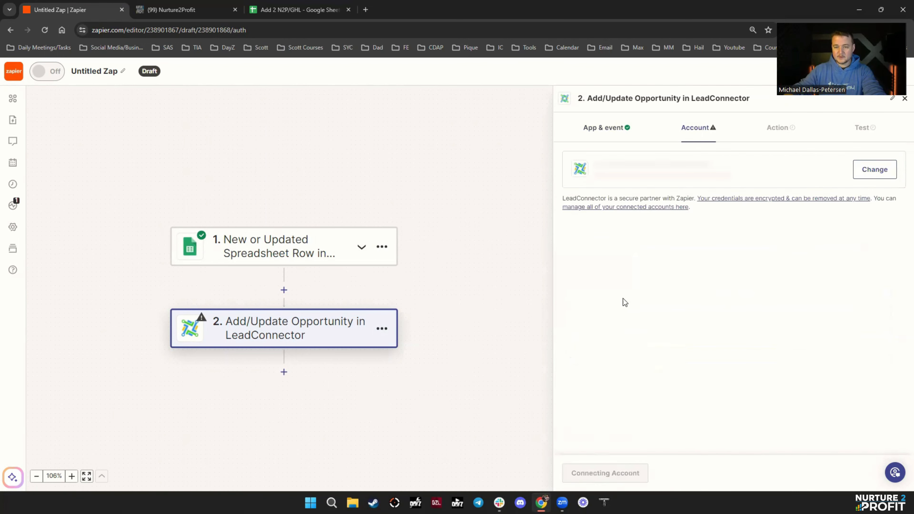
{"action": "left_click", "coordinate": [590, 473]}
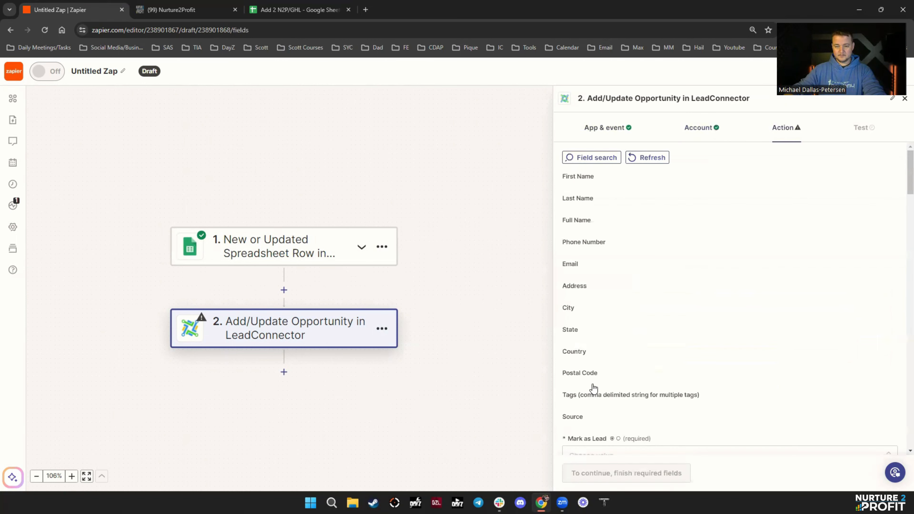
- Map the sheet's First Name and Last Name into First Name, Last Name and Full Name
{"action": "left_click", "coordinate": [592, 192]}
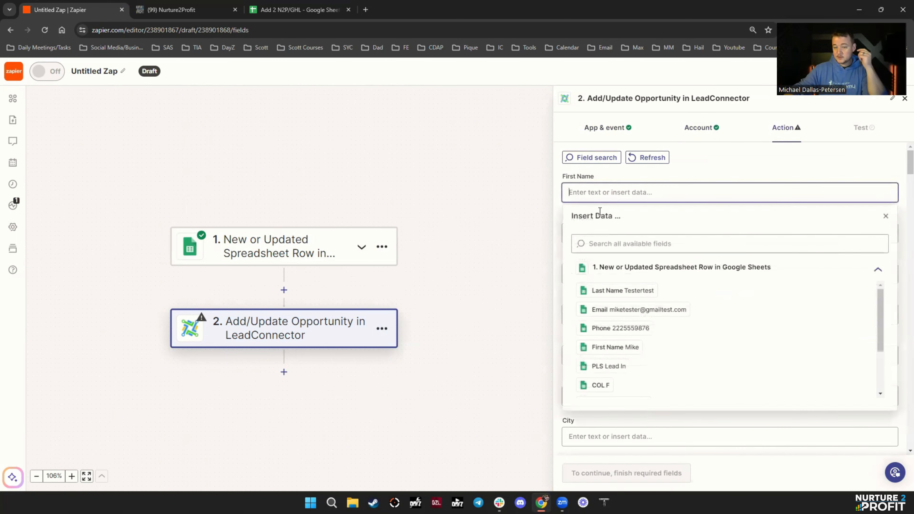
{"action": "left_click", "coordinate": [606, 348]}
{"action": "left_click", "coordinate": [590, 232]}
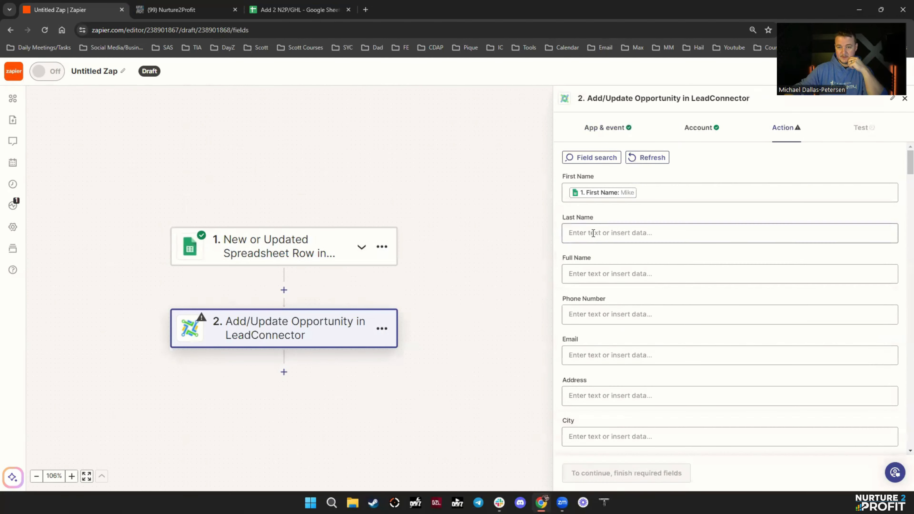
{"action": "left_click", "coordinate": [629, 334]}
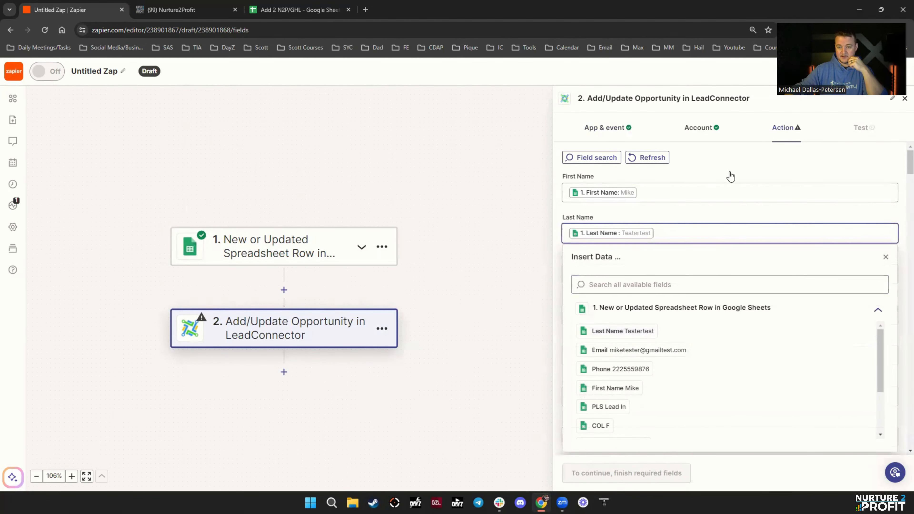
{"action": "left_click", "coordinate": [597, 274]}
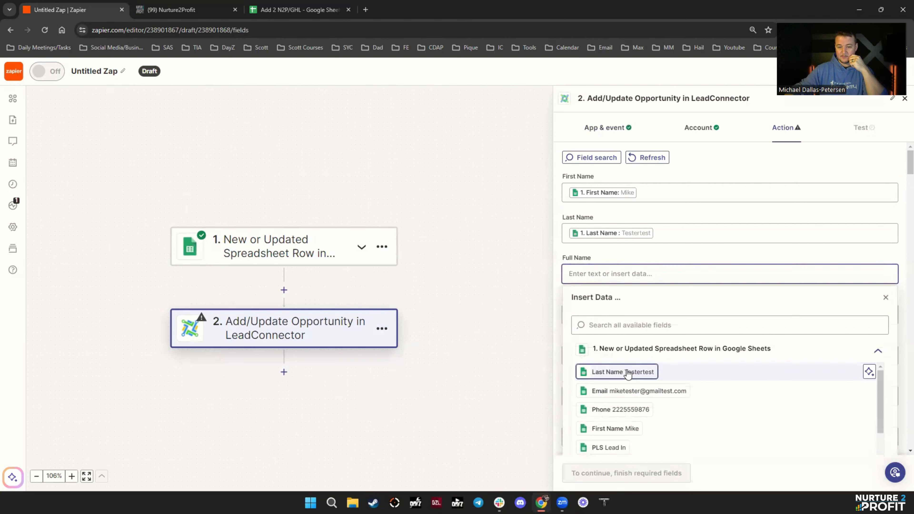
{"action": "left_click", "coordinate": [629, 428]}
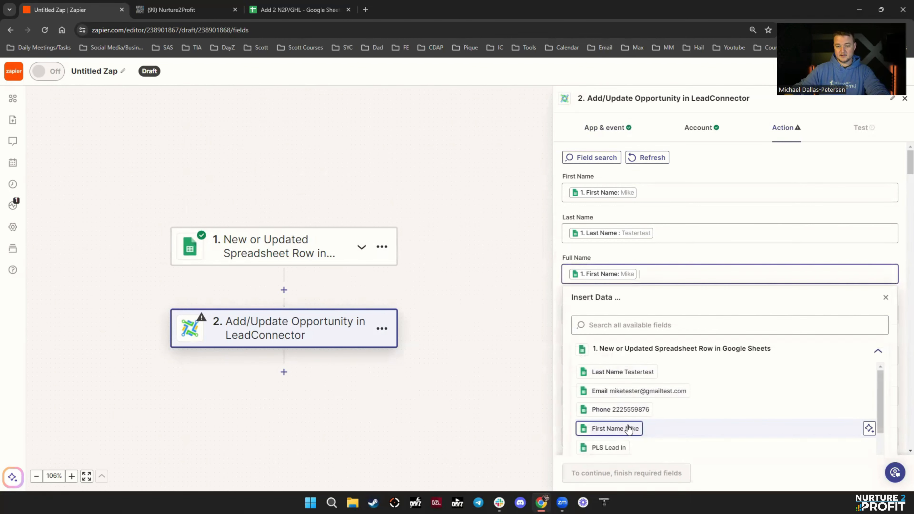
{"action": "left_click", "coordinate": [627, 372]}
{"action": "left_click", "coordinate": [755, 261]}
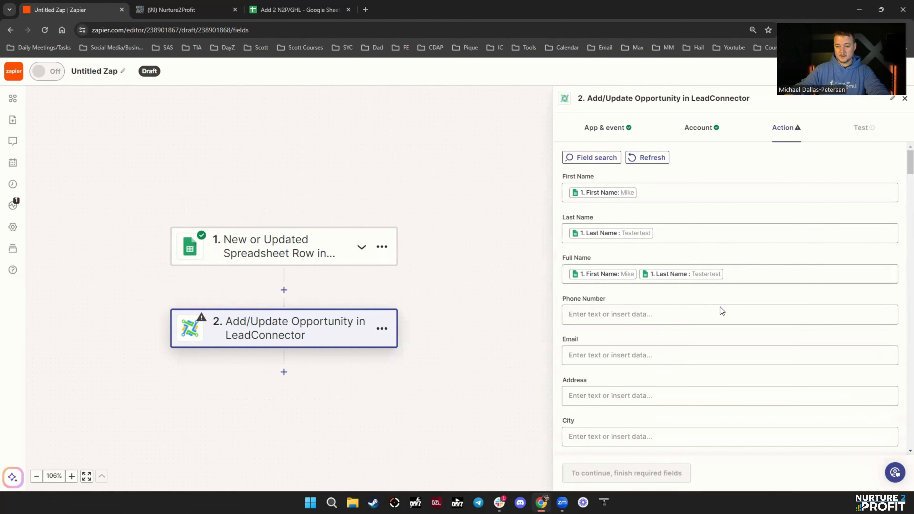
- Map the sheet's Phone into Phone Number and Email into Email
{"action": "scroll", "coordinate": [720, 308], "scroll_direction": "down", "scroll_amount": 1}
{"action": "left_click", "coordinate": [666, 267]}
{"action": "left_click", "coordinate": [627, 404]}
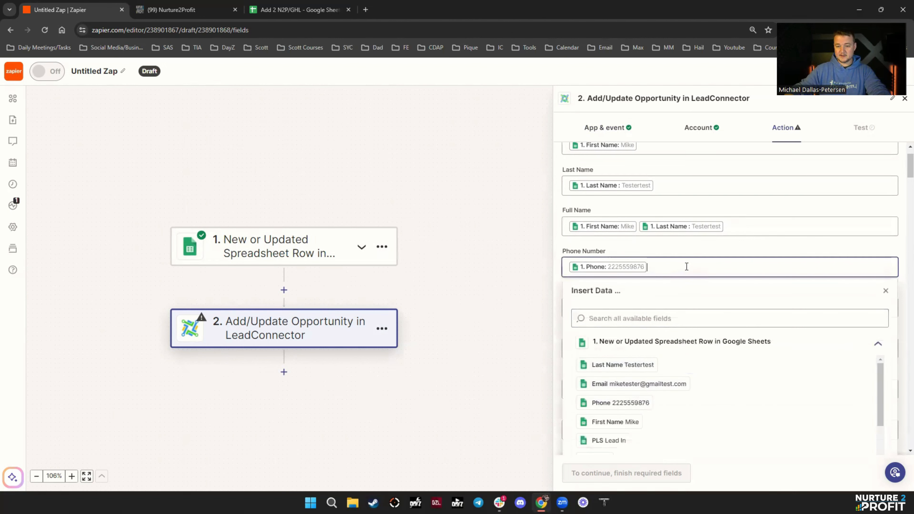
{"action": "left_click", "coordinate": [693, 253]}
{"action": "left_click", "coordinate": [613, 314]}
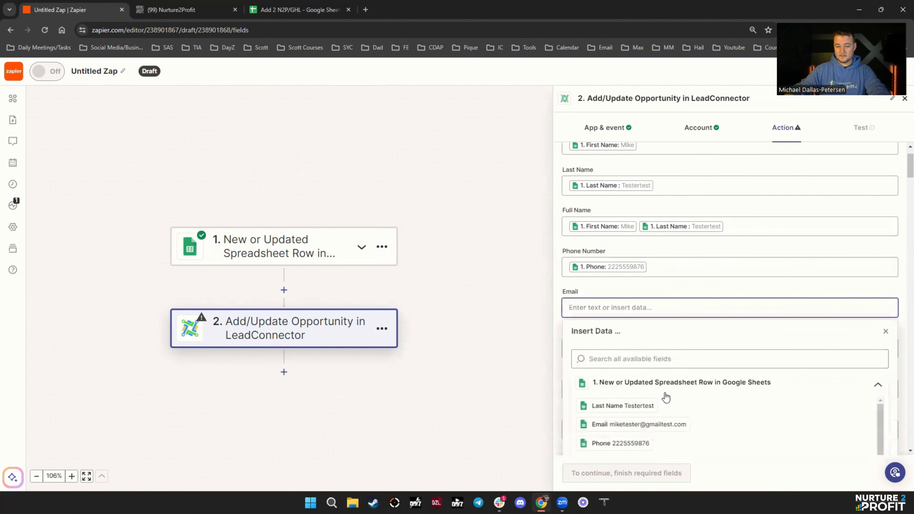
{"action": "scroll", "coordinate": [664, 394], "scroll_direction": "down", "scroll_amount": 1}
{"action": "left_click", "coordinate": [651, 378]}
{"action": "left_click", "coordinate": [706, 236]}
{"action": "scroll", "coordinate": [703, 330], "scroll_direction": "down", "scroll_amount": 1}
{"action": "scroll", "coordinate": [703, 329], "scroll_direction": "down", "scroll_amount": 5}
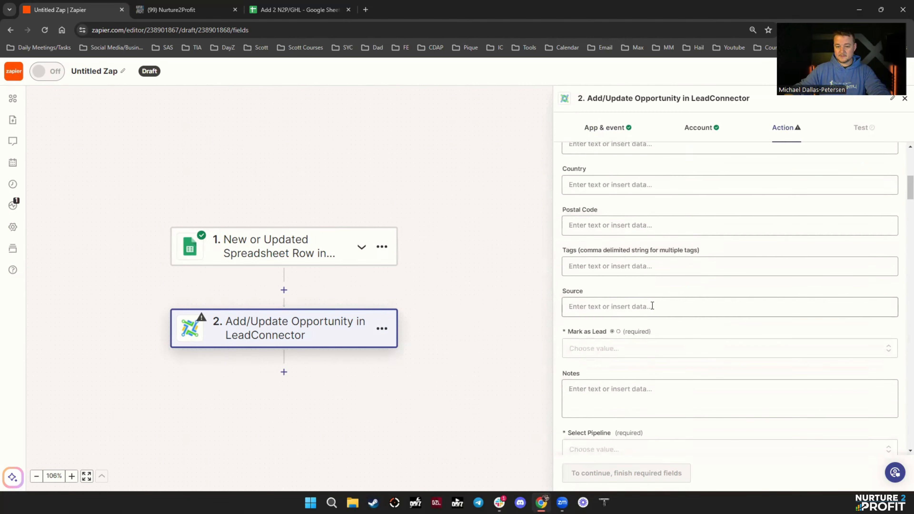
- Mark the opportunity as a lead in the Instagram pipeline at stage Lead In, then continue to testing
{"action": "scroll", "coordinate": [637, 309], "scroll_direction": "down", "scroll_amount": 1}
{"action": "left_click", "coordinate": [613, 301]}
{"action": "scroll", "coordinate": [617, 428], "scroll_direction": "down", "scroll_amount": 3}
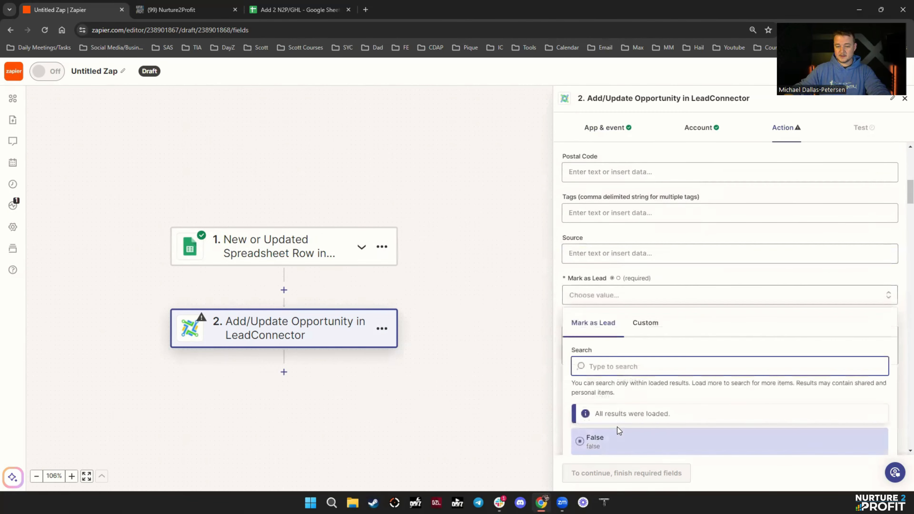
{"action": "left_click", "coordinate": [594, 385]}
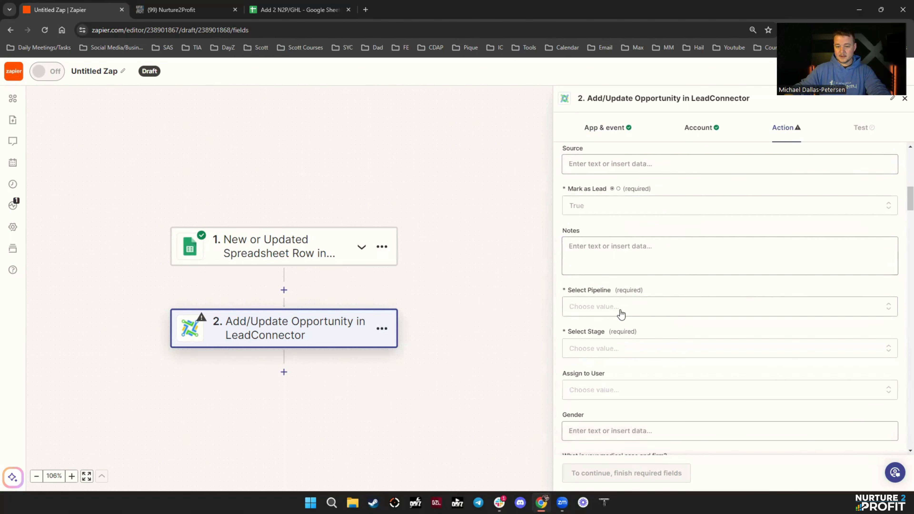
{"action": "left_click", "coordinate": [617, 316]}
{"action": "scroll", "coordinate": [613, 388], "scroll_direction": "down", "scroll_amount": 4}
{"action": "left_click", "coordinate": [601, 311]}
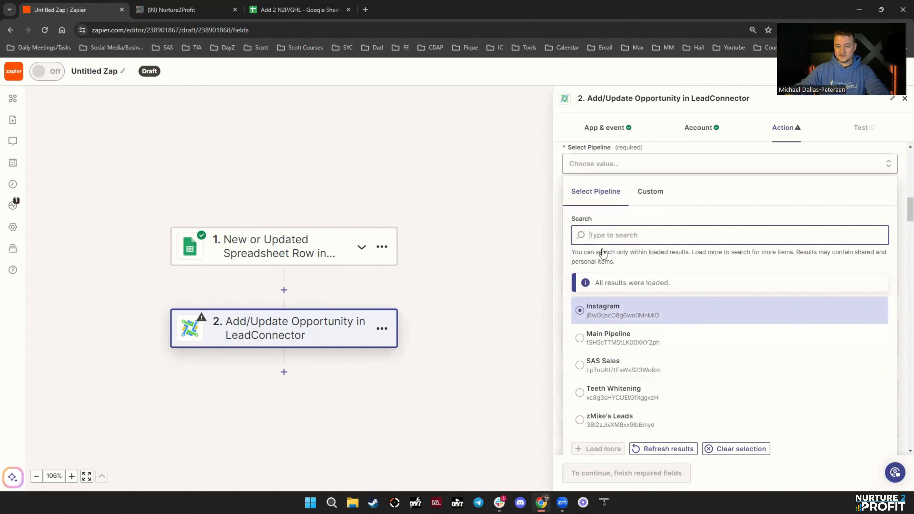
{"action": "left_click", "coordinate": [604, 207]}
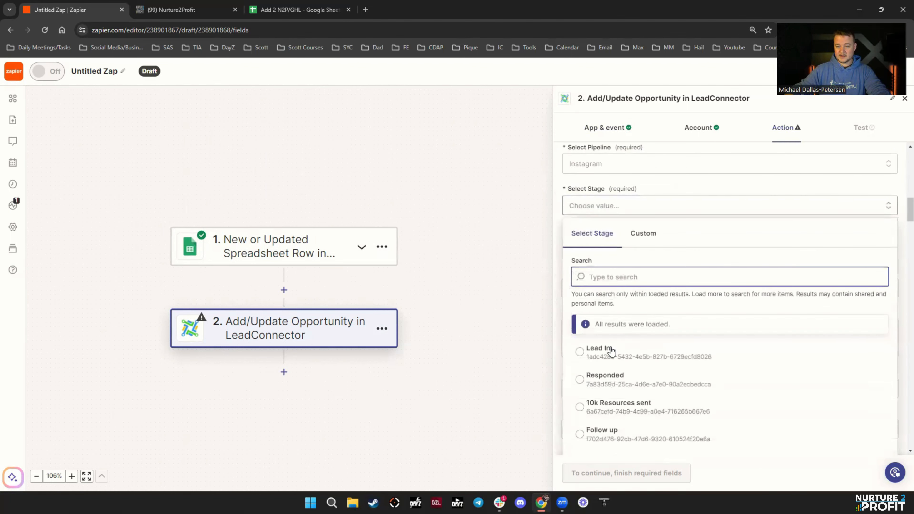
{"action": "left_click", "coordinate": [607, 358]}
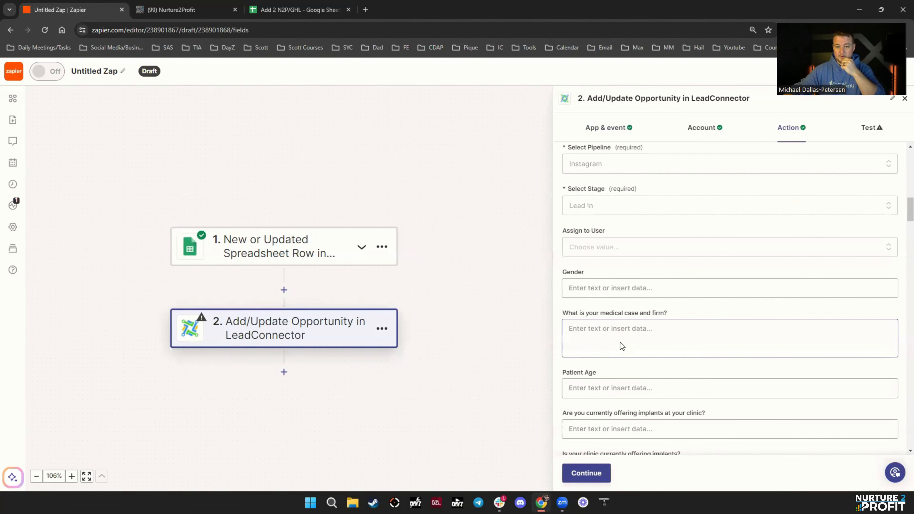
{"action": "scroll", "coordinate": [641, 377], "scroll_direction": "down", "scroll_amount": 3}
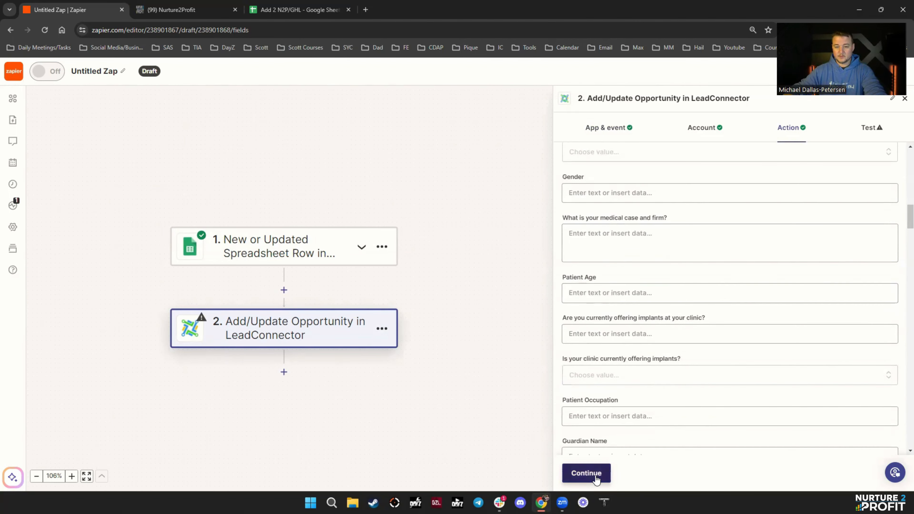
{"action": "left_click", "coordinate": [597, 475]}
- Test the action with the sample contact, then view the Nurture2Profit opportunities board
{"action": "left_click", "coordinate": [640, 474]}
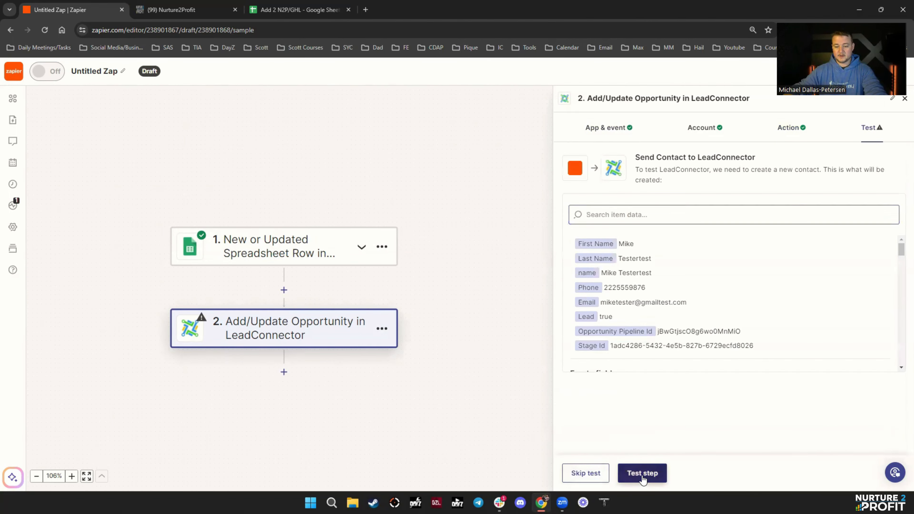
{"action": "left_click", "coordinate": [191, 16]}
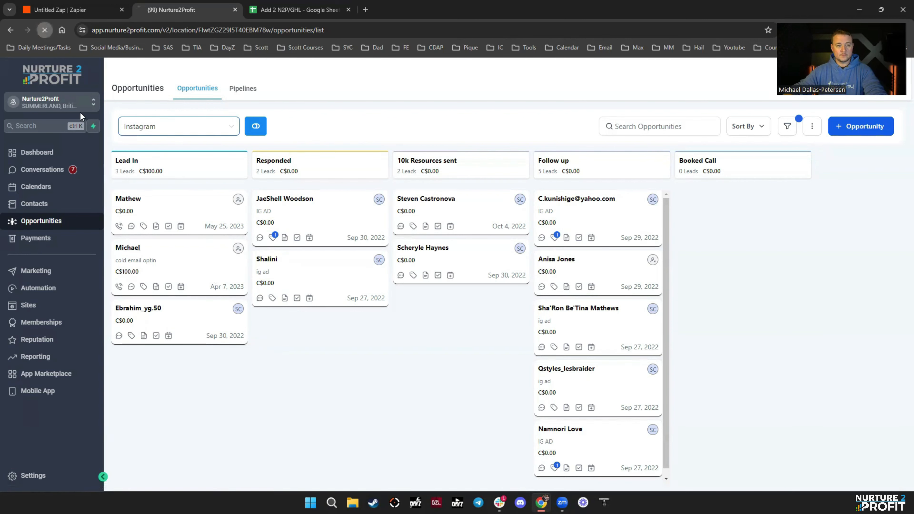
- Reload the Instagram board, open the new Lead In test contact, then return to Zapier
{"action": "left_click", "coordinate": [45, 30]}
{"action": "left_click", "coordinate": [87, 13]}
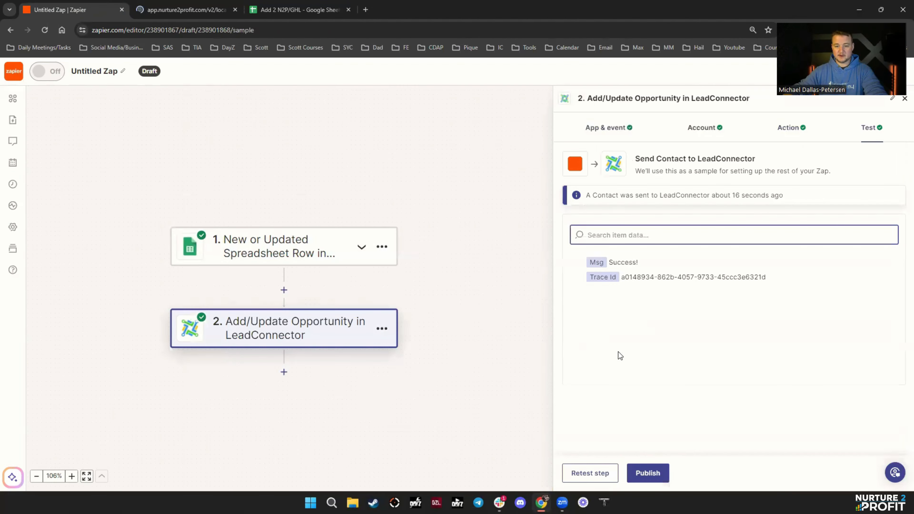
{"action": "left_click", "coordinate": [190, 13]}
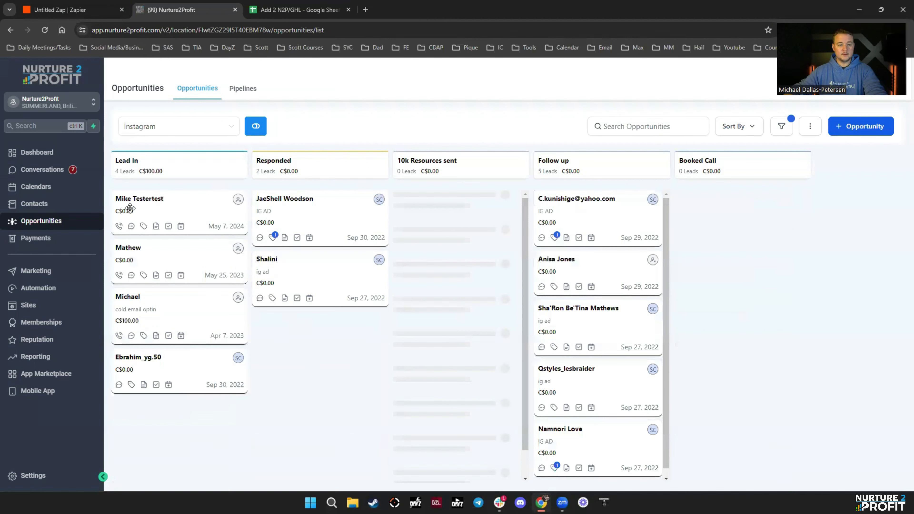
{"action": "left_click", "coordinate": [138, 201]}
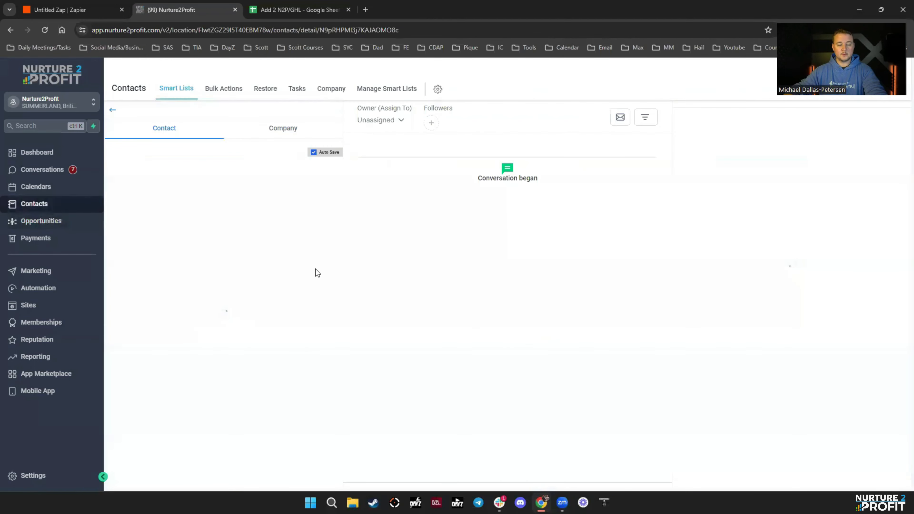
{"action": "left_click", "coordinate": [70, 11]}
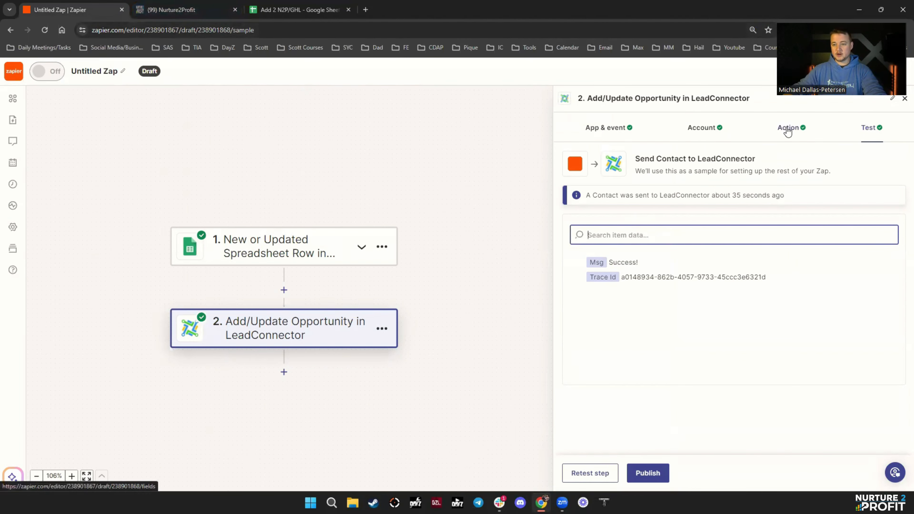
- Enter the second test contact's first name in cell A3 of the spreadsheet
{"action": "left_click", "coordinate": [292, 15]}
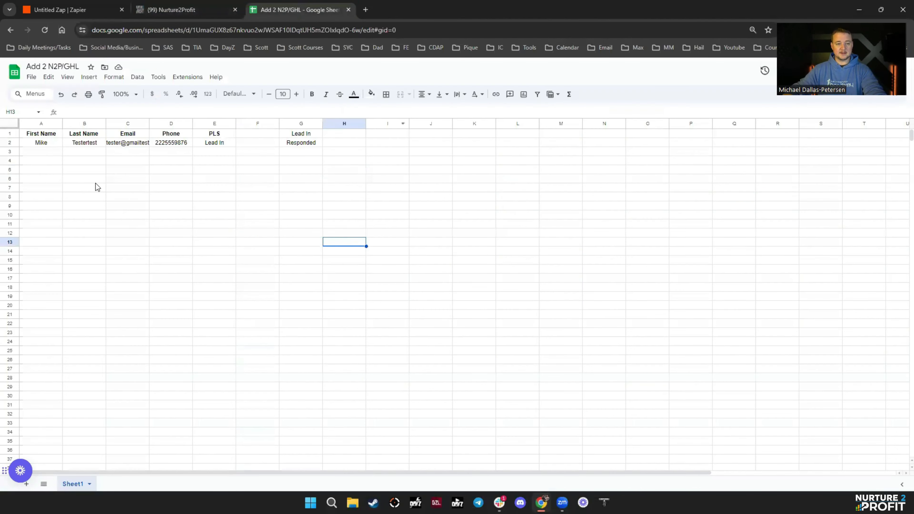
{"action": "left_click", "coordinate": [28, 151]}
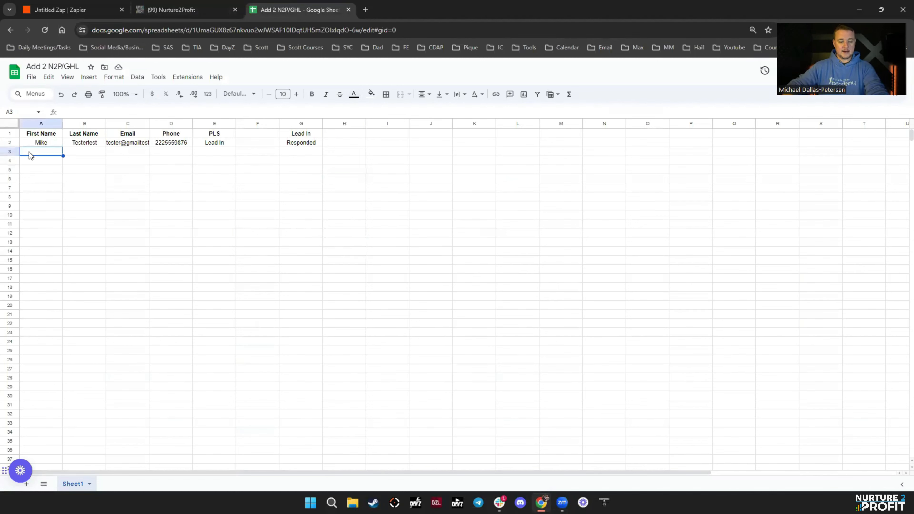
{"action": "type", "text": "Ger"}
{"action": "type", "text": "o"}
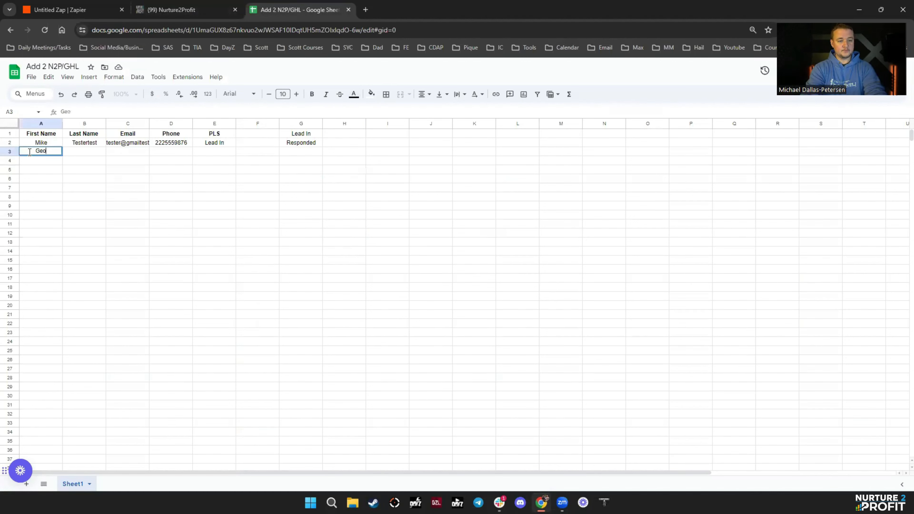
{"action": "type", "text": "ge"}
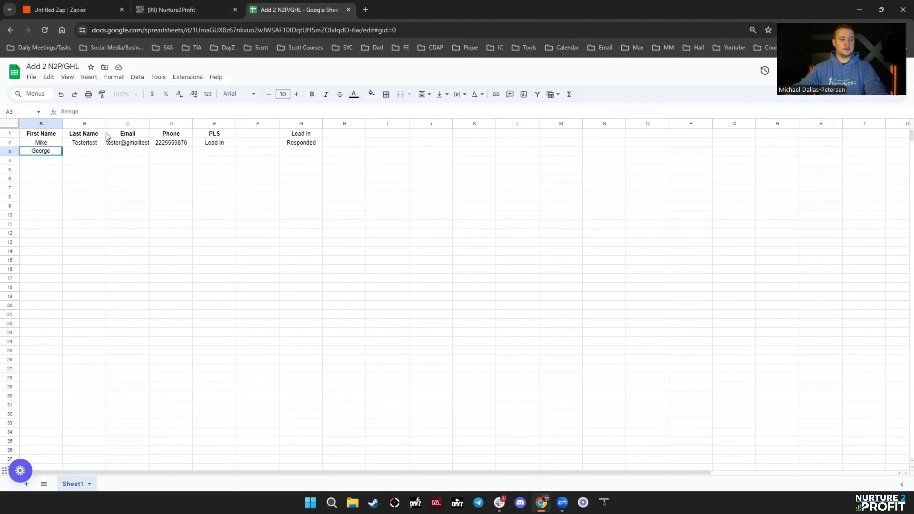
{"action": "left_click", "coordinate": [123, 243]}
- Publish the Zap so it is turned on
{"action": "left_click", "coordinate": [42, 7]}
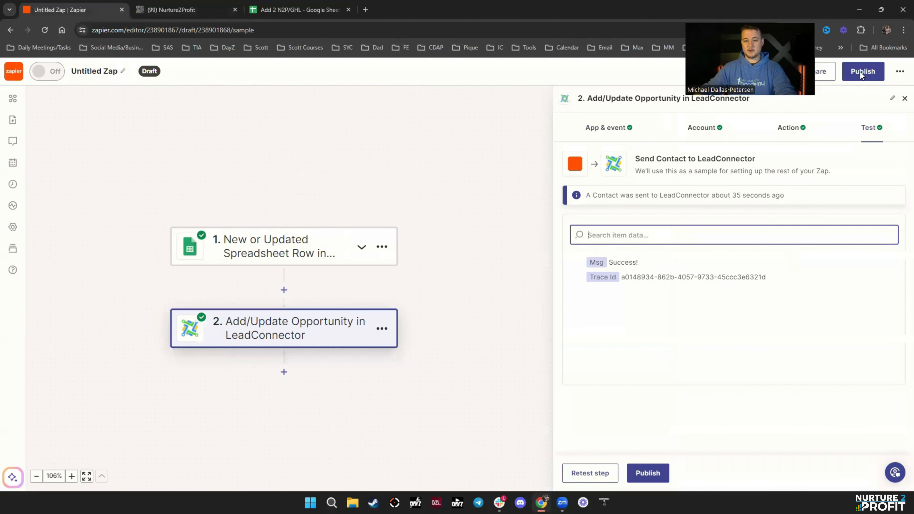
{"action": "left_click", "coordinate": [860, 72]}
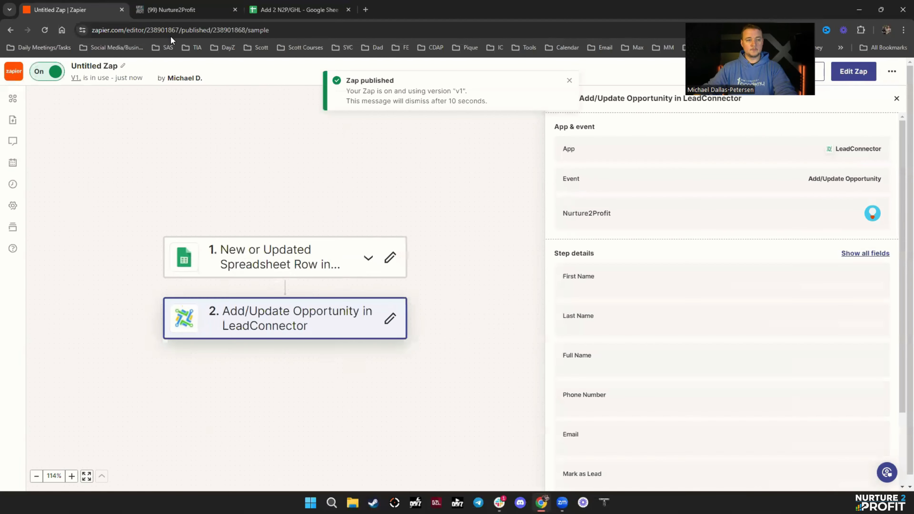
{"action": "left_click", "coordinate": [295, 11]}
- Fill B3:D3 with the test contact's last name, e-mail address and phone number
{"action": "left_click", "coordinate": [76, 153]}
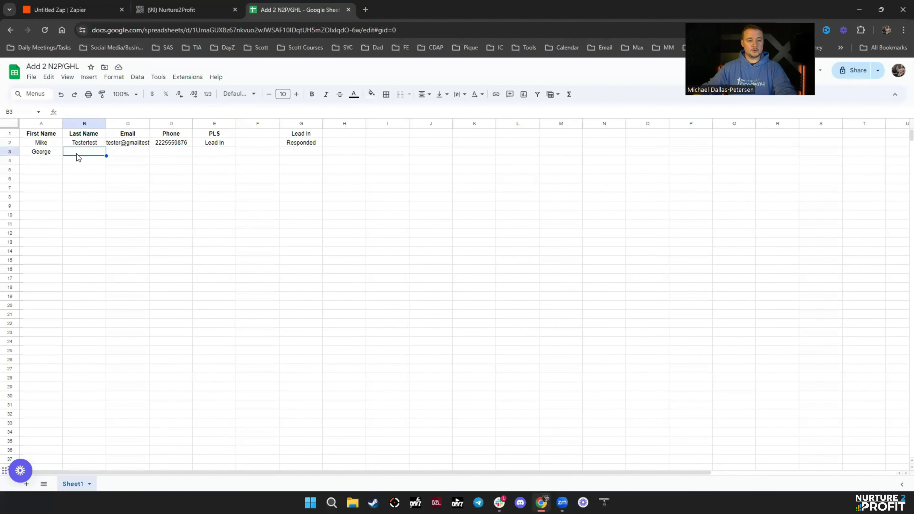
{"action": "type", "text": "Testing"}
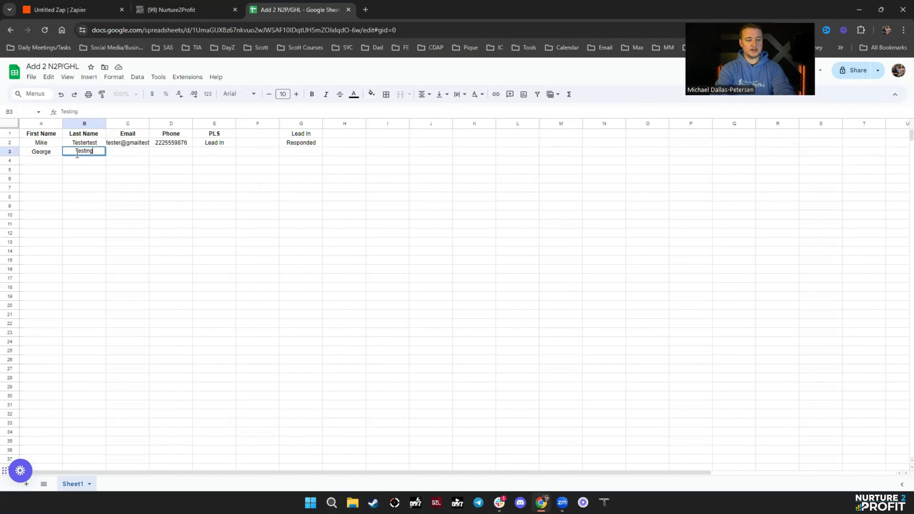
{"action": "key", "text": "Tab"}
{"action": "type", "text": "georg"}
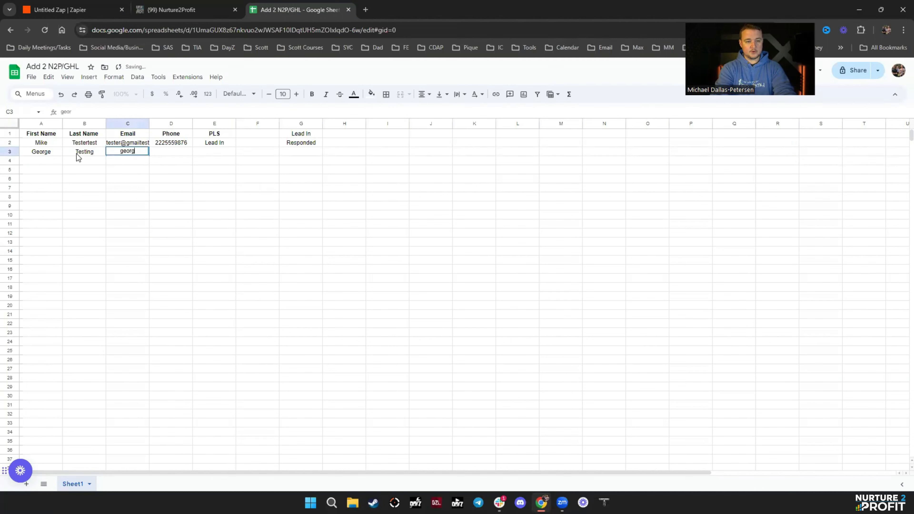
{"action": "type", "text": "etest"}
{"action": "type", "text": "@gmailt"}
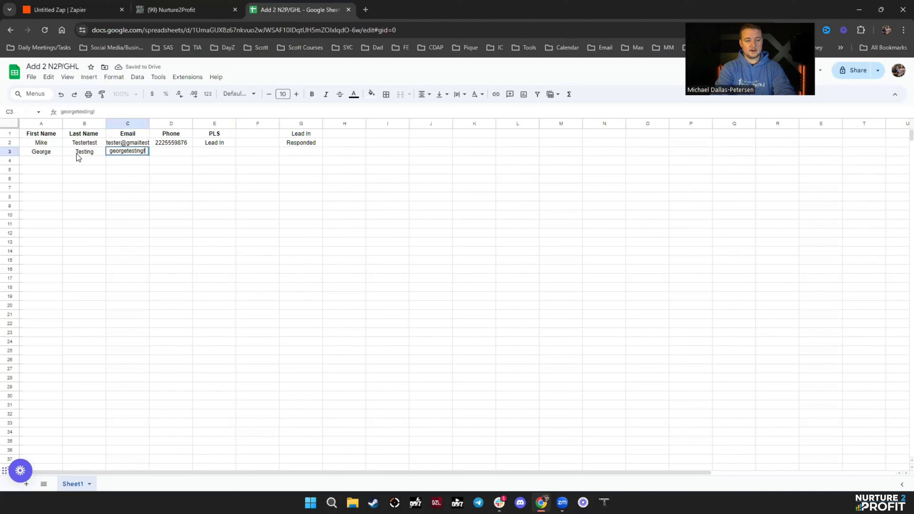
{"action": "type", "text": "esting.com"}
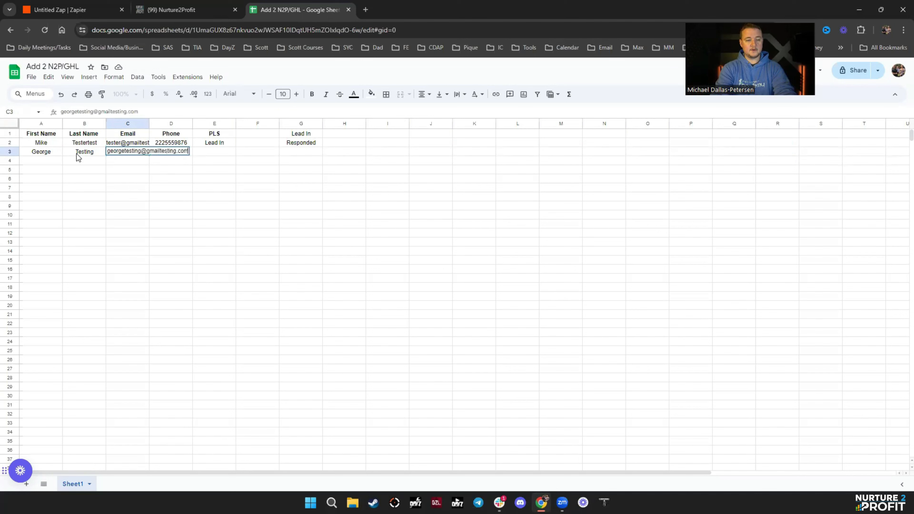
{"action": "key", "text": "Tab"}
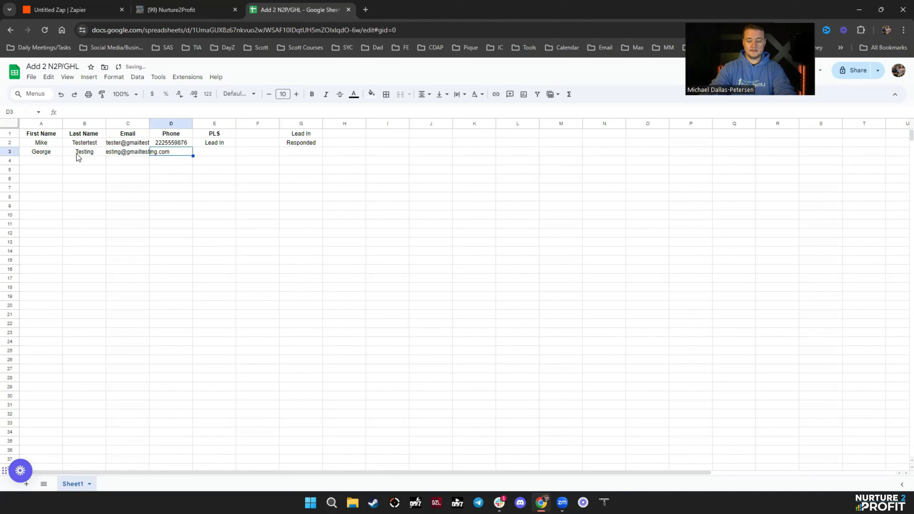
{"action": "type", "text": "3335559876"}
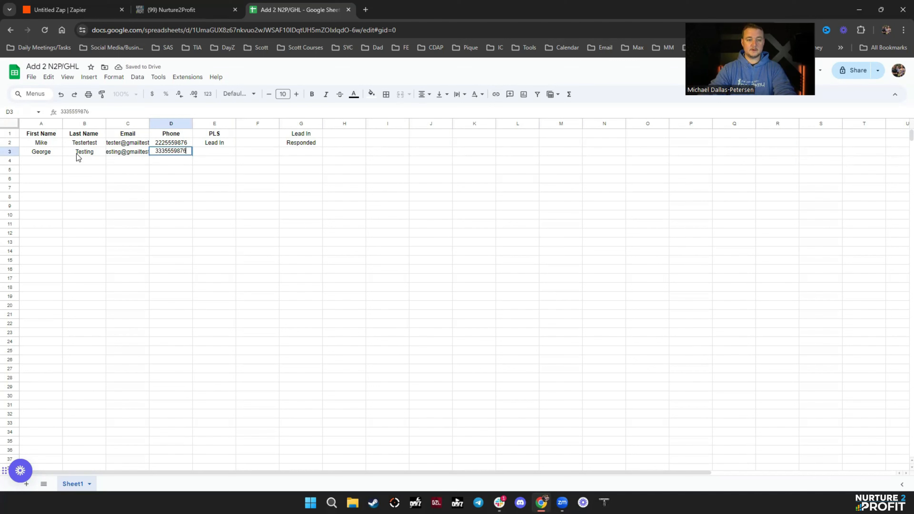
{"action": "key", "text": "Tab"}
{"action": "left_click", "coordinate": [266, 216]}
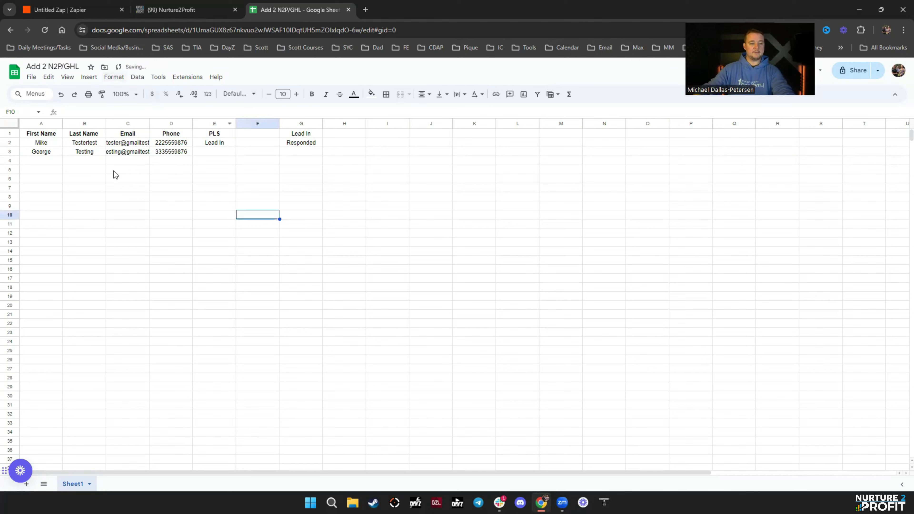
- Dismiss the 'Your Zap is on!' notice and refresh the Zap runs log
{"action": "left_click", "coordinate": [60, 9]}
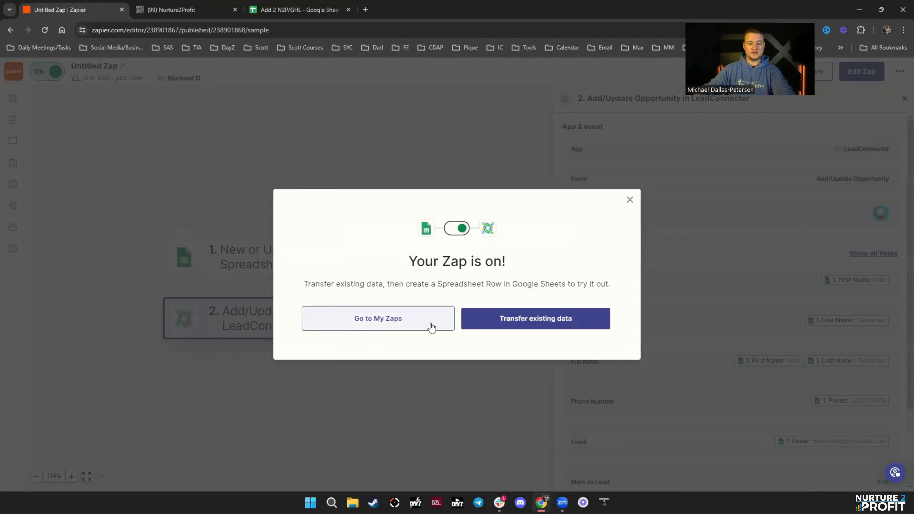
{"action": "left_click", "coordinate": [629, 201]}
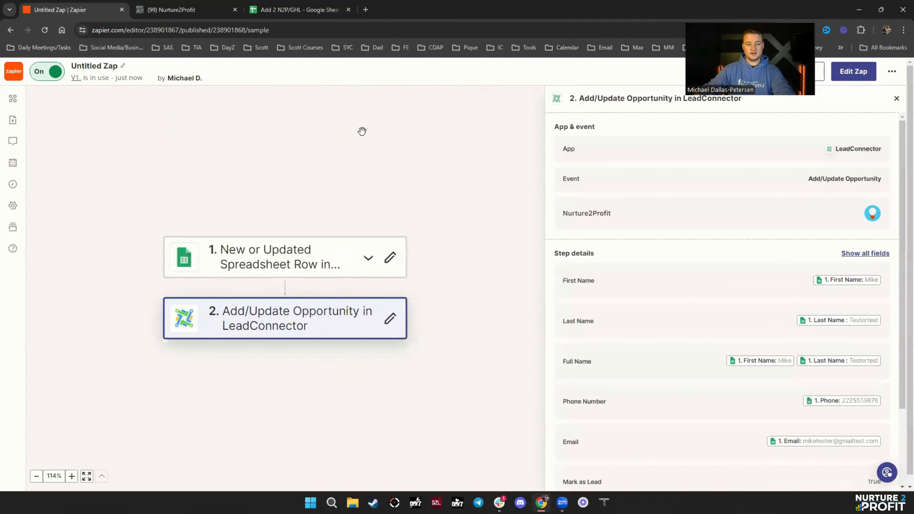
{"action": "left_click", "coordinate": [13, 184]}
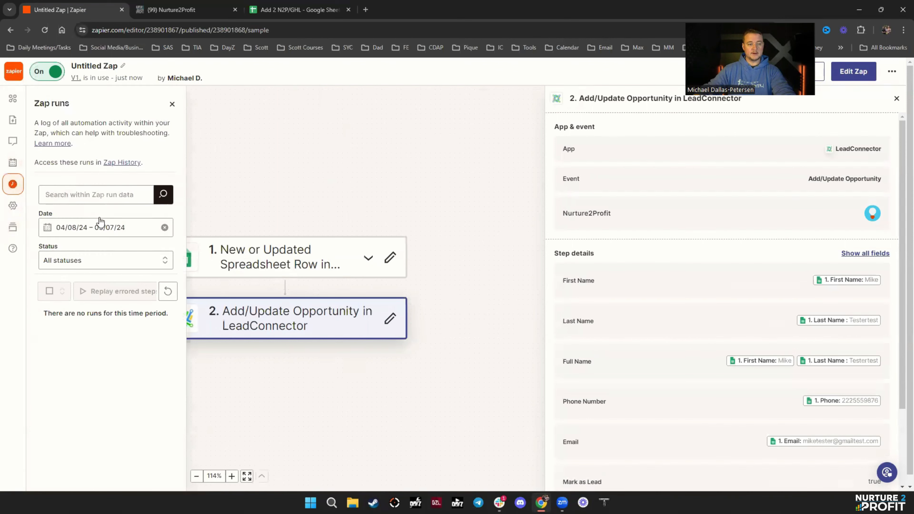
{"action": "left_click", "coordinate": [168, 291]}
- Copy the Lead In label from G1 into row 3's PLS cell E3
{"action": "left_click", "coordinate": [280, 13]}
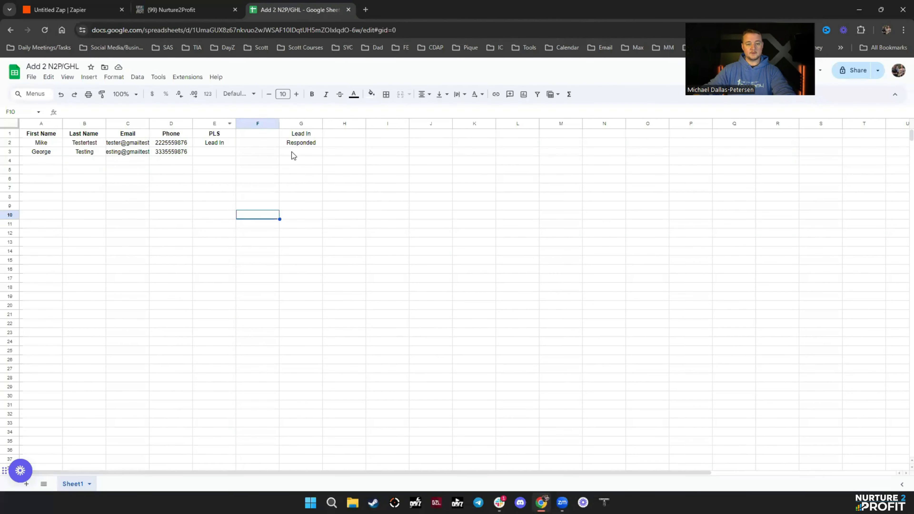
{"action": "left_click", "coordinate": [302, 135]}
{"action": "key", "text": "ctrl+c"}
{"action": "left_click", "coordinate": [219, 154]}
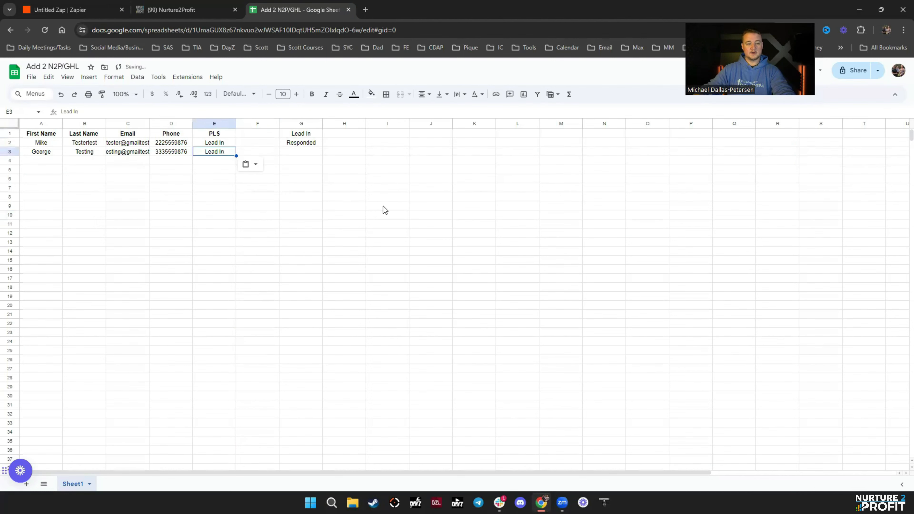
{"action": "left_click", "coordinate": [381, 208]}
- Refresh the empty Zap runs log, check the Instagram board in HighLevel, and return to Zapier
{"action": "left_click", "coordinate": [69, 11]}
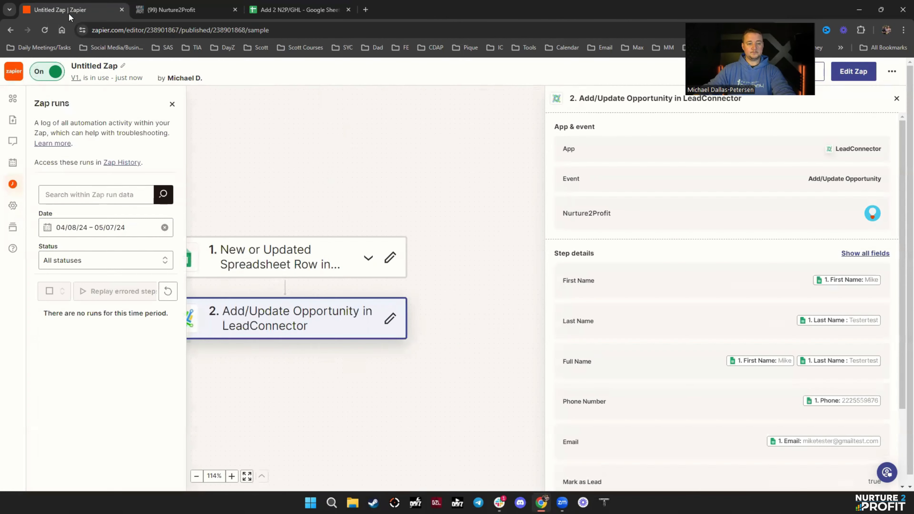
{"action": "left_click", "coordinate": [168, 293]}
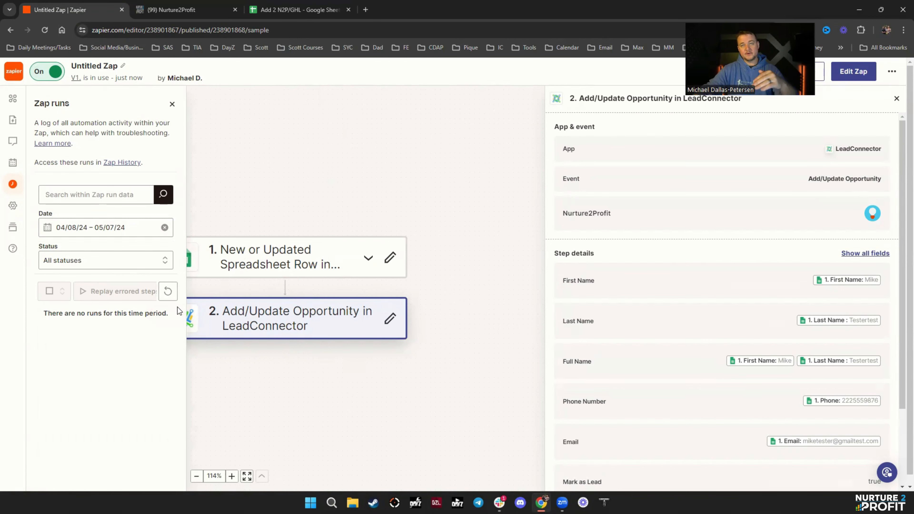
{"action": "left_click", "coordinate": [165, 296]}
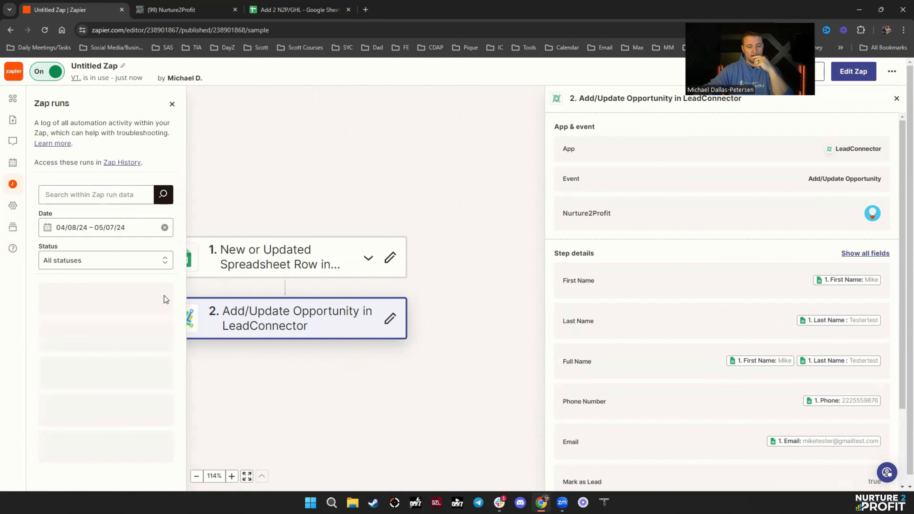
{"action": "left_click", "coordinate": [44, 30]}
{"action": "left_click", "coordinate": [191, 10]}
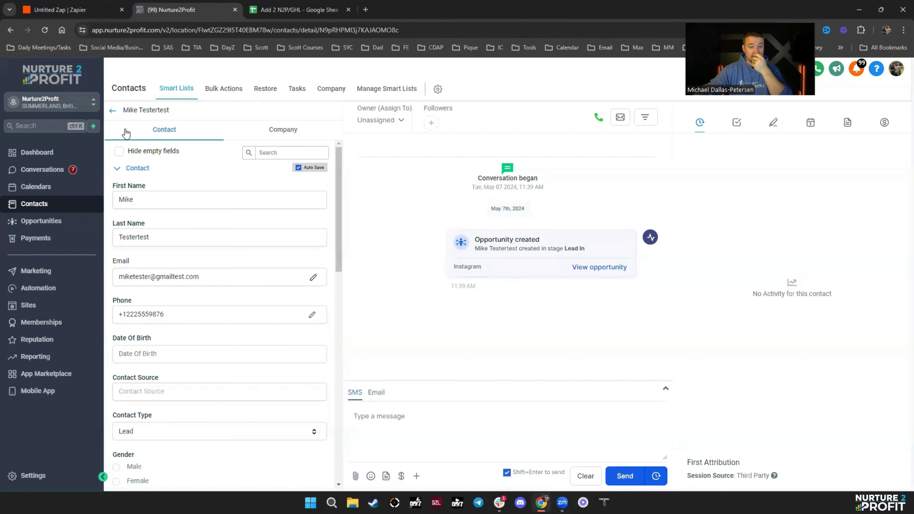
{"action": "left_click", "coordinate": [113, 112]}
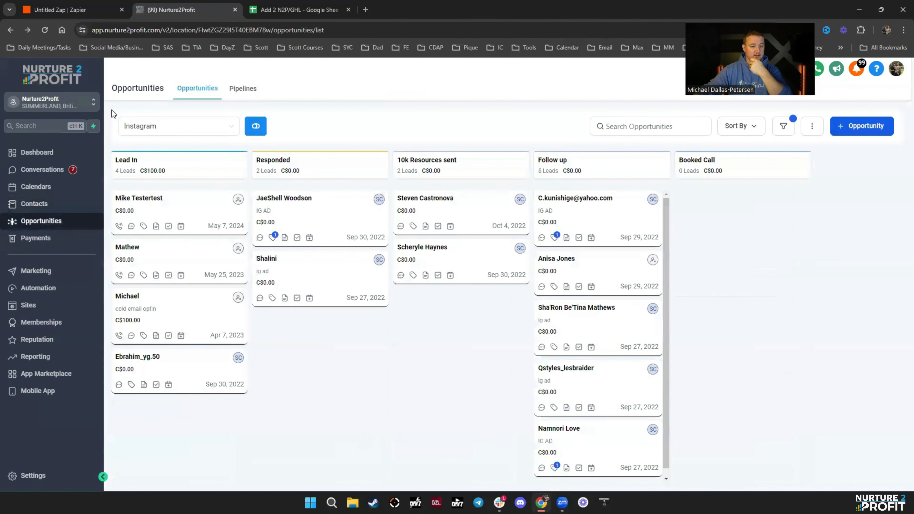
{"action": "left_click", "coordinate": [297, 10]}
{"action": "left_click", "coordinate": [86, 15]}
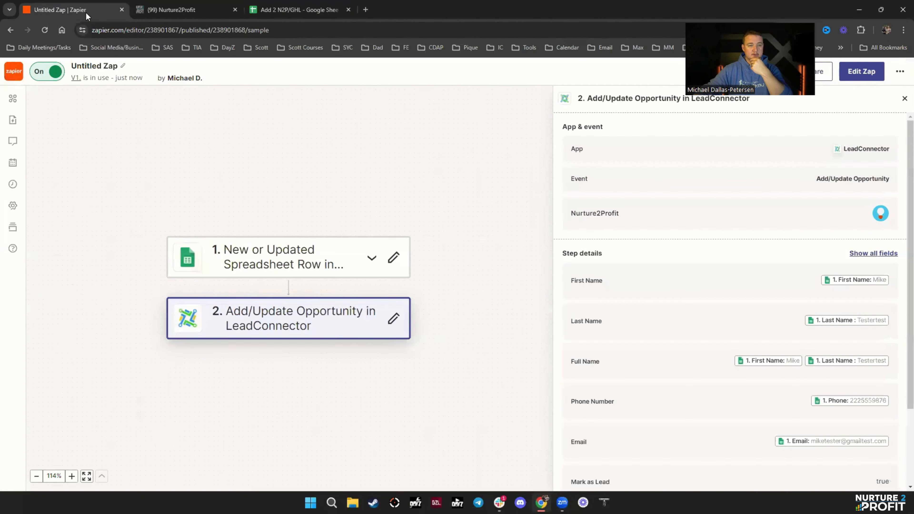
- Refresh the Zap run history twice, still finding no runs
{"action": "left_click", "coordinate": [12, 184]}
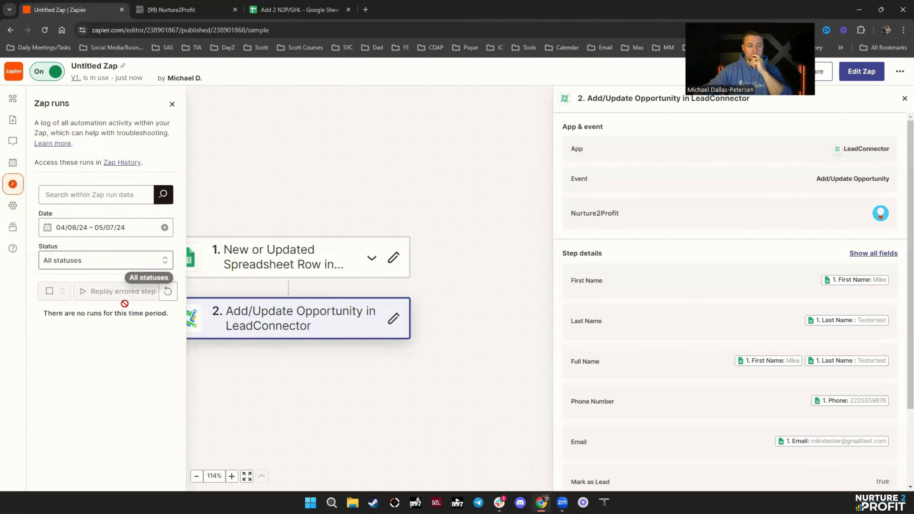
{"action": "left_click", "coordinate": [168, 292]}
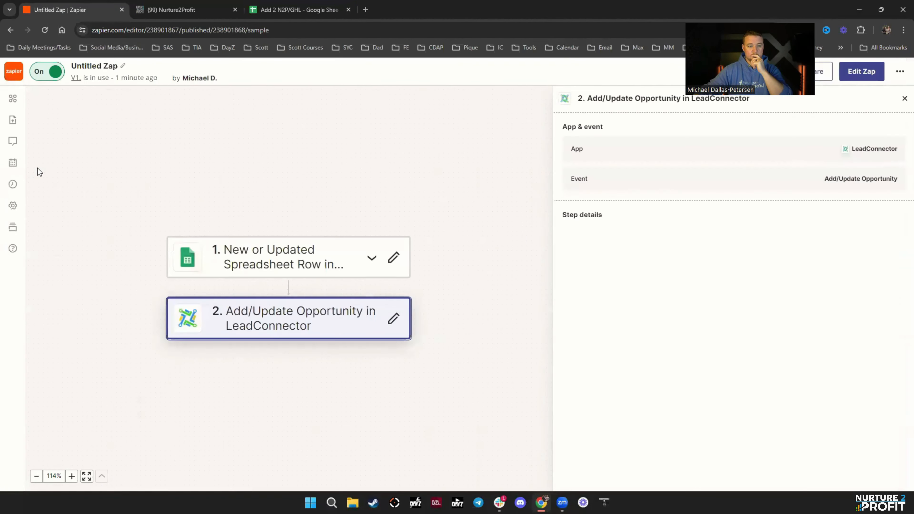
{"action": "left_click", "coordinate": [12, 184]}
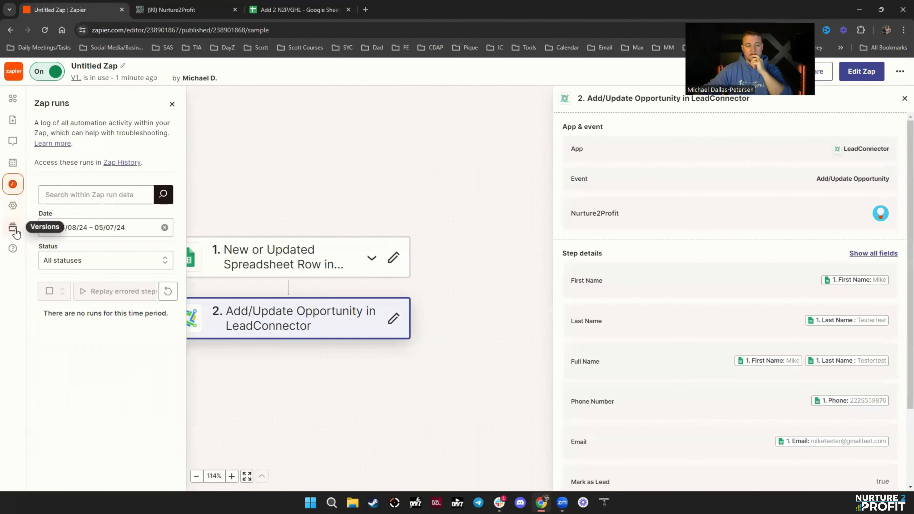
{"action": "left_click", "coordinate": [168, 292]}
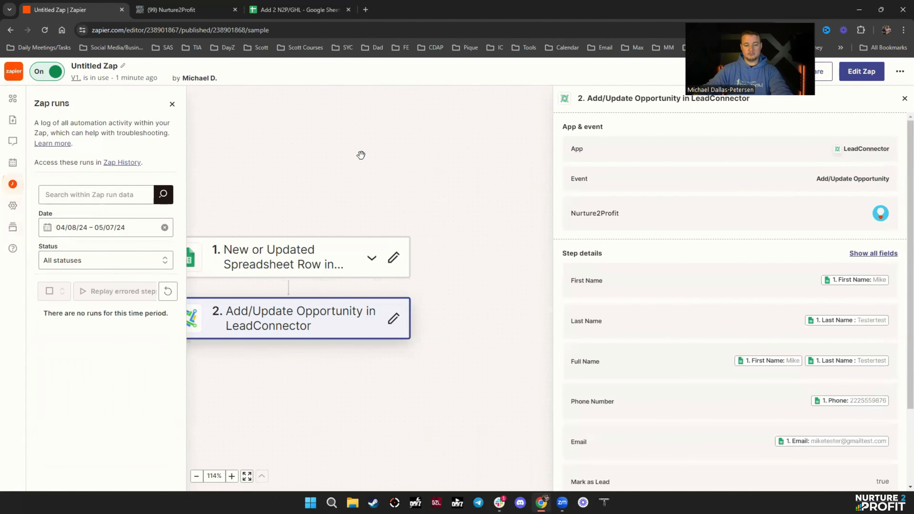
- Copy the test contact row A3:E3 into row 4 of the sheet
{"action": "left_click", "coordinate": [296, 10]}
{"action": "left_click_drag", "start_coordinate": [57, 154], "coordinate": [199, 155]}
{"action": "key", "text": "ctrl+c"}
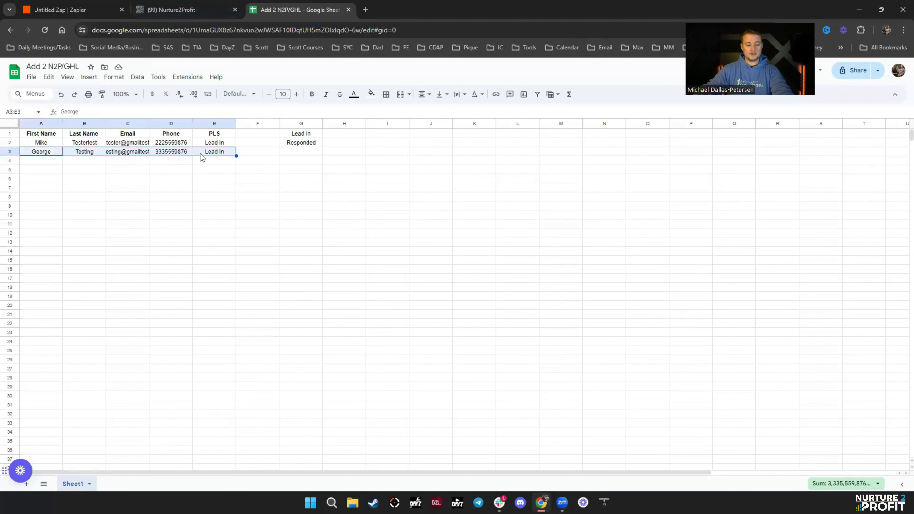
{"action": "left_click", "coordinate": [54, 162]}
{"action": "key", "text": "ctrl+v"}
{"action": "left_click", "coordinate": [387, 212]}
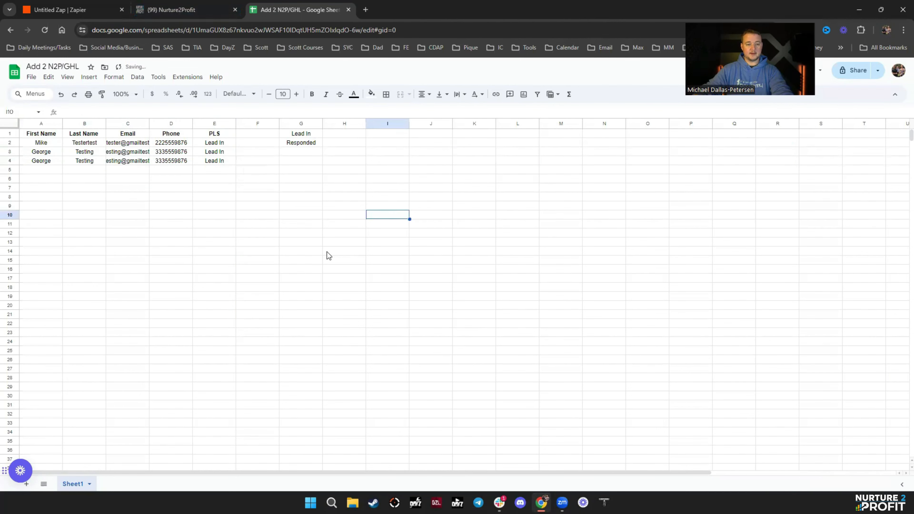
- Refresh the Zap runs log, reload the editor, and check the PLS value in sheet cell E4
{"action": "left_click", "coordinate": [68, 10]}
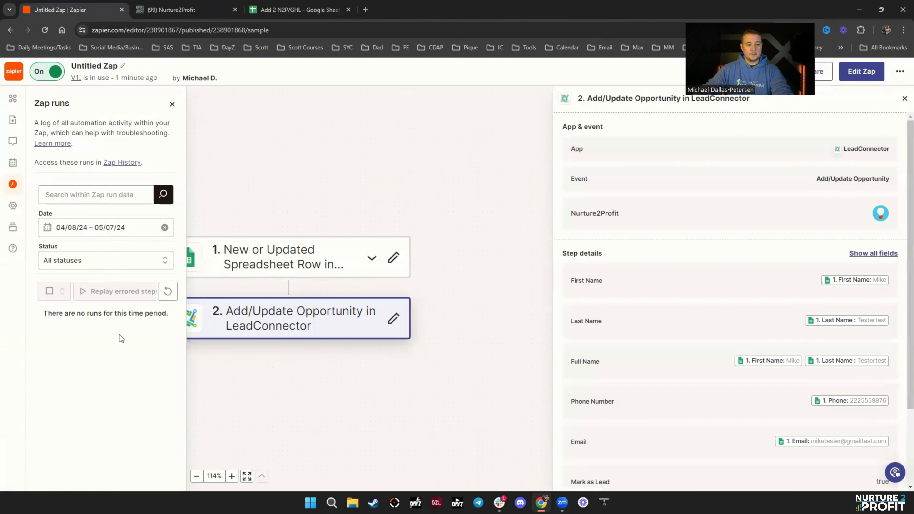
{"action": "left_click", "coordinate": [168, 293]}
{"action": "left_click", "coordinate": [44, 30]}
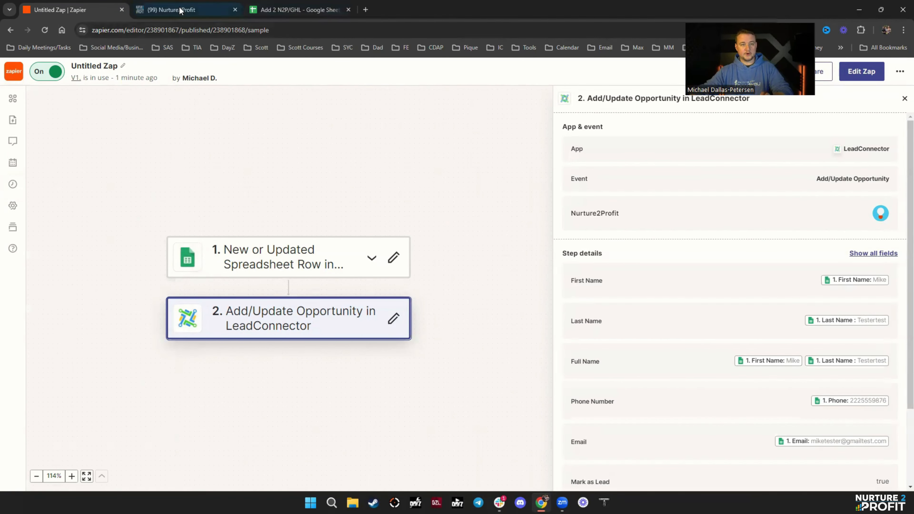
{"action": "left_click", "coordinate": [293, 9]}
{"action": "left_click", "coordinate": [197, 158]}
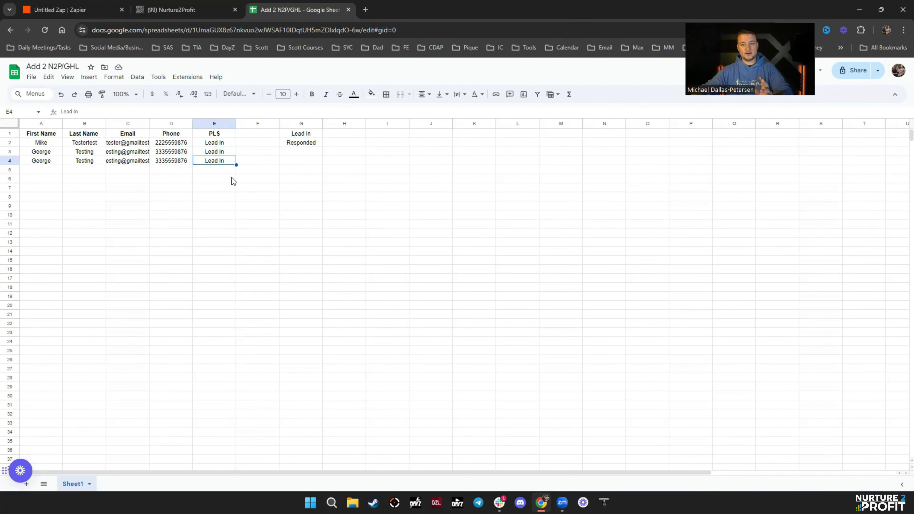
- Refresh the still-empty run history and open the Google Sheets trigger step's details
{"action": "left_click", "coordinate": [52, 14]}
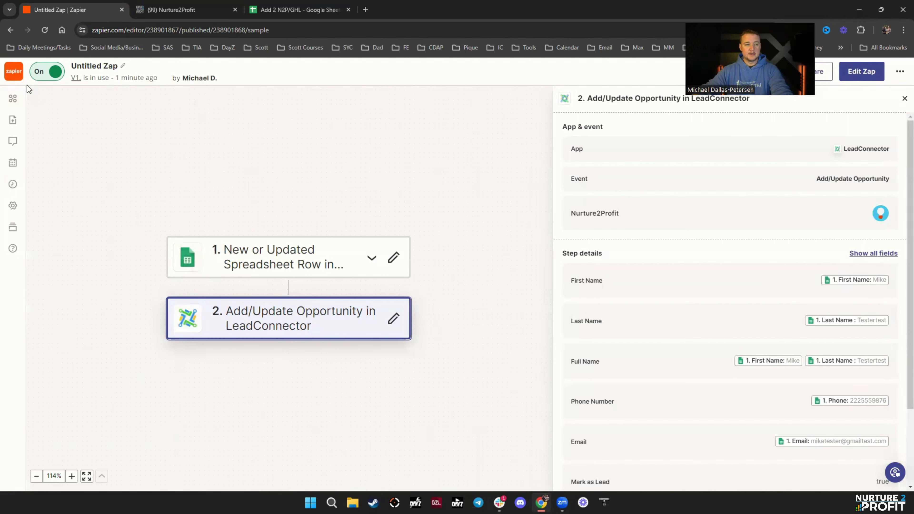
{"action": "left_click", "coordinate": [12, 184]}
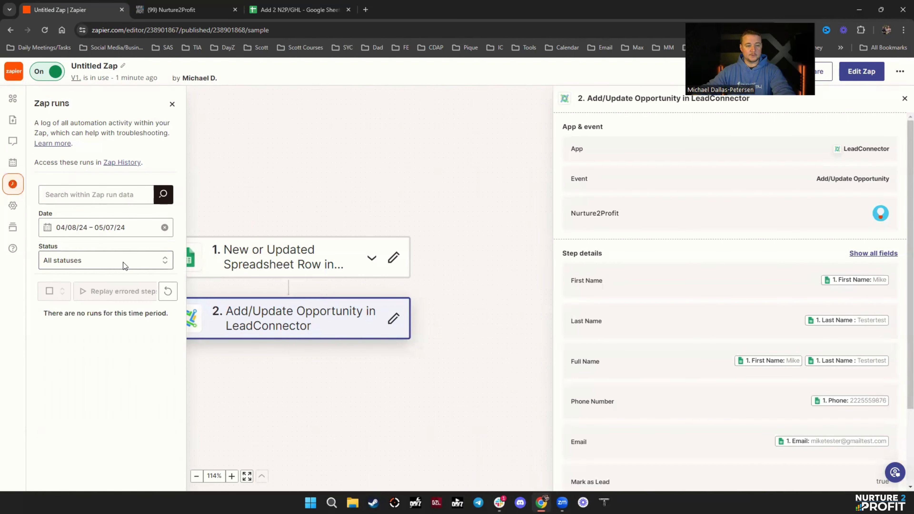
{"action": "left_click", "coordinate": [168, 295]}
{"action": "left_click", "coordinate": [289, 268]}
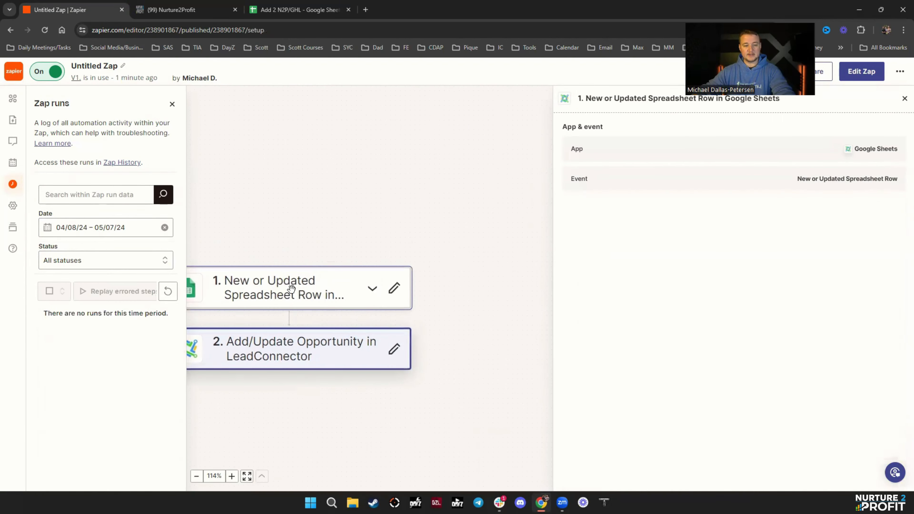
- In a draft, clear the PLS Trigger Column so any column fires the trigger
{"action": "left_click", "coordinate": [865, 78]}
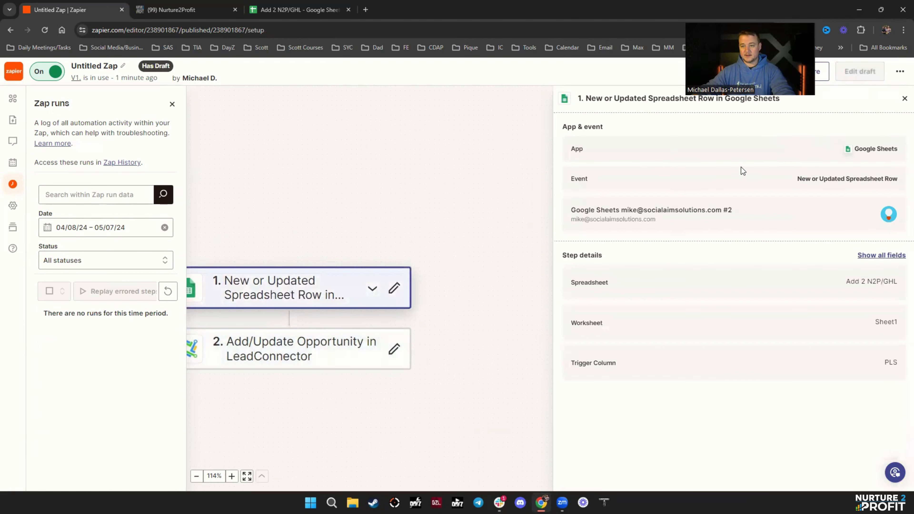
{"action": "left_click", "coordinate": [604, 331]}
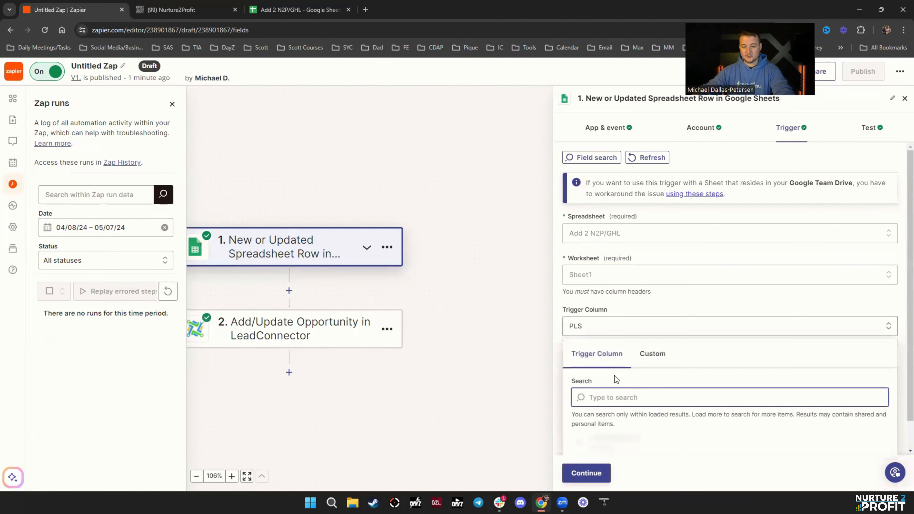
{"action": "scroll", "coordinate": [683, 436], "scroll_direction": "down", "scroll_amount": 4}
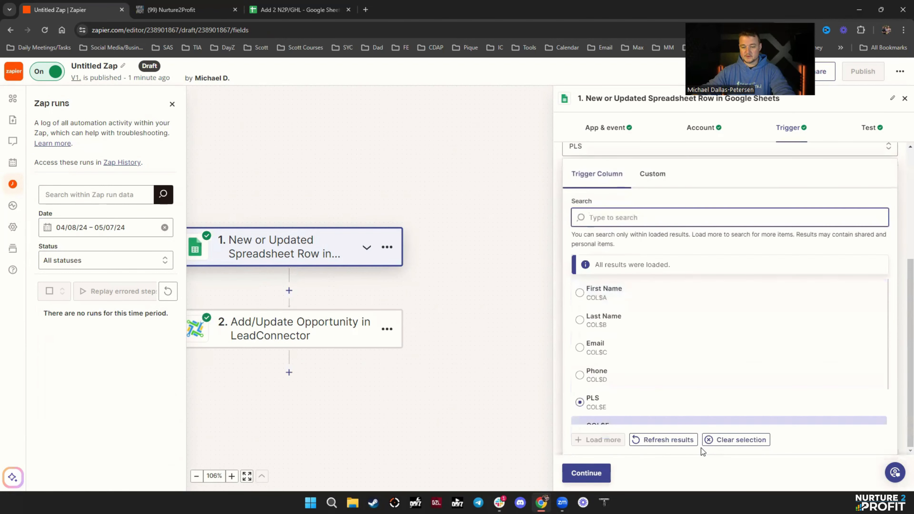
{"action": "left_click", "coordinate": [704, 445]}
{"action": "left_click", "coordinate": [586, 473]}
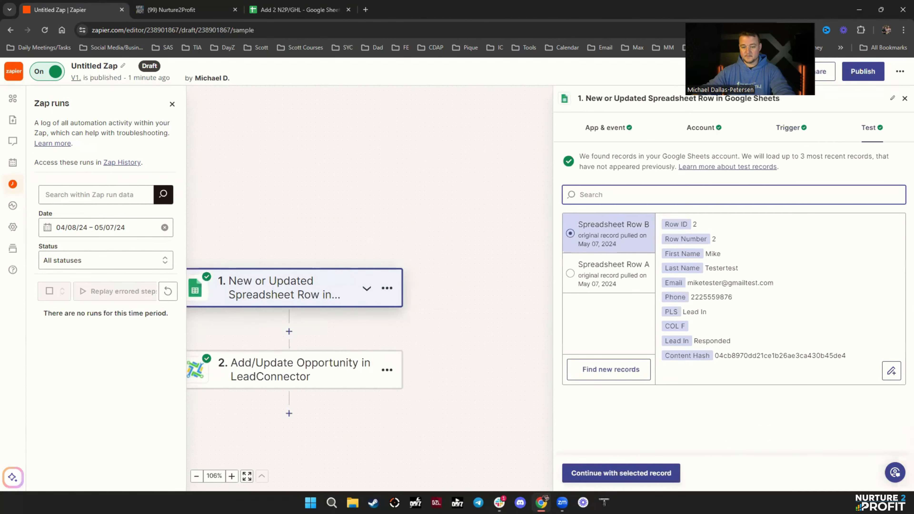
{"action": "left_click", "coordinate": [611, 481]}
{"action": "left_click", "coordinate": [600, 477]}
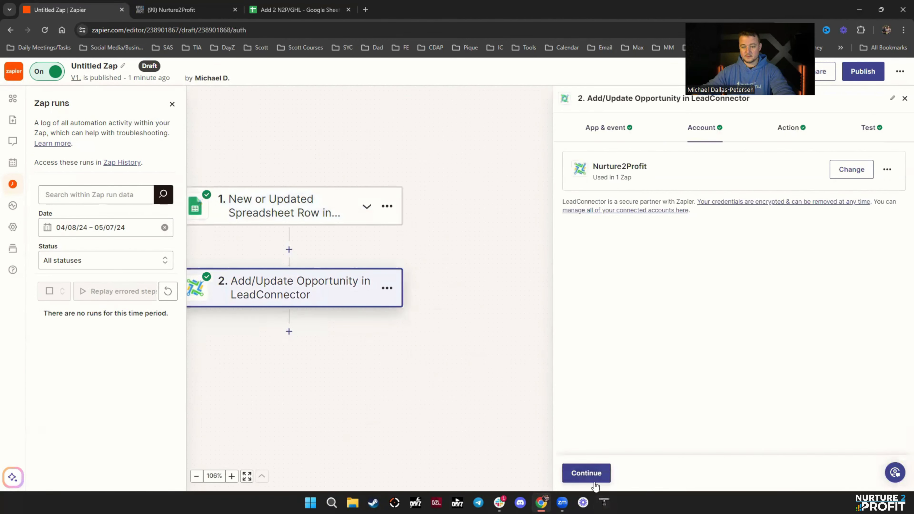
{"action": "left_click", "coordinate": [598, 478]}
- Publish the edited zap as version V2 and return to the spreadsheet
{"action": "left_click", "coordinate": [872, 74]}
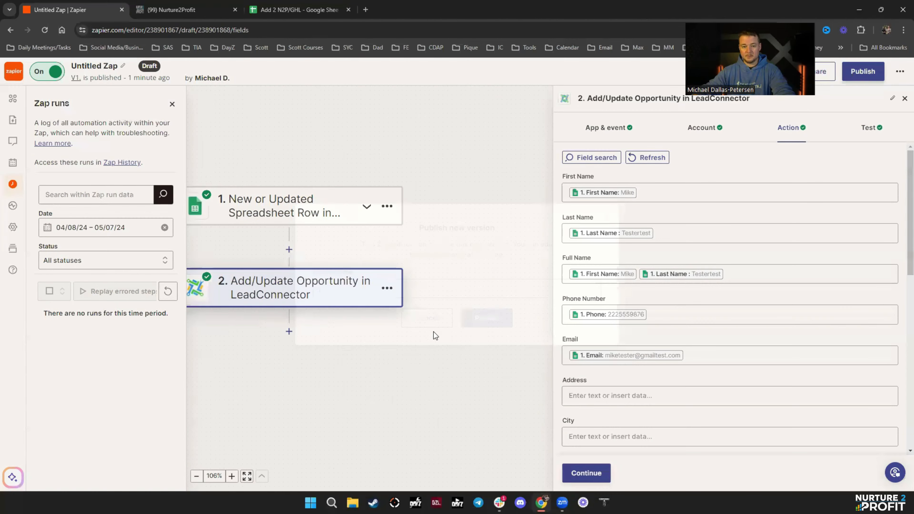
{"action": "left_click", "coordinate": [491, 325]}
{"action": "left_click", "coordinate": [293, 10]}
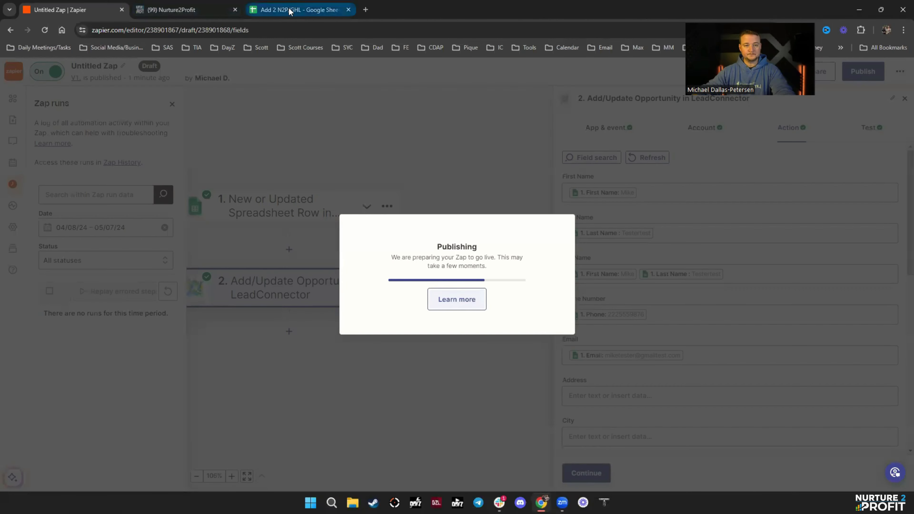
{"action": "left_click", "coordinate": [97, 10]}
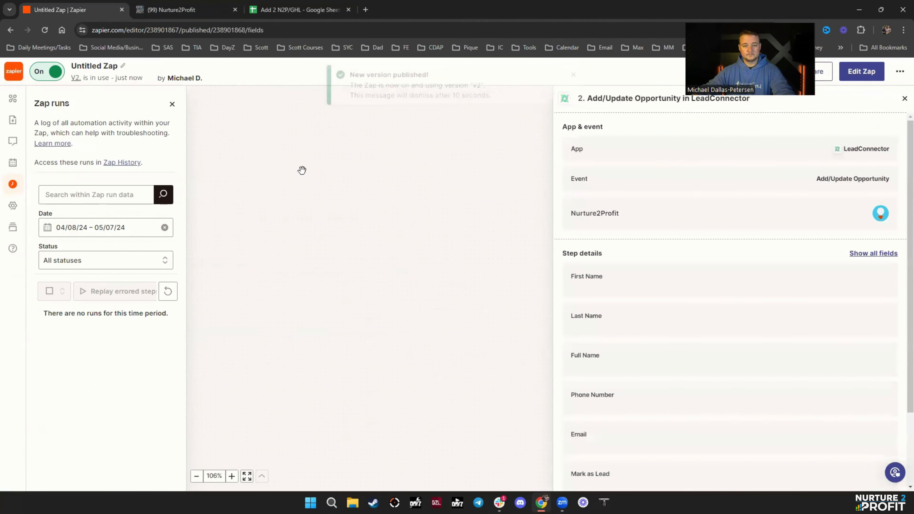
{"action": "left_click", "coordinate": [301, 10]}
- Clear both duplicated test contact rows in A3:E4
{"action": "left_click_drag", "start_coordinate": [34, 154], "coordinate": [213, 154]}
{"action": "left_click_drag", "start_coordinate": [43, 153], "coordinate": [204, 162]}
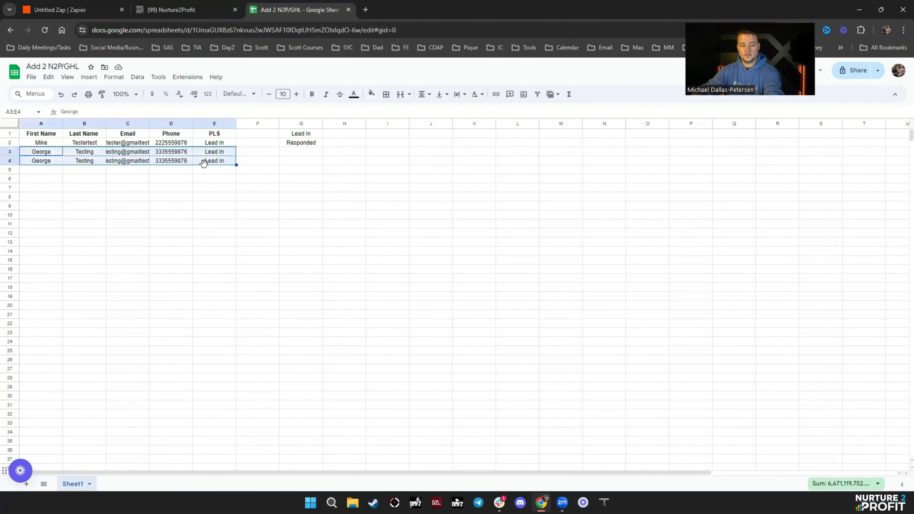
{"action": "key", "text": "Delete"}
{"action": "left_click", "coordinate": [282, 252]}
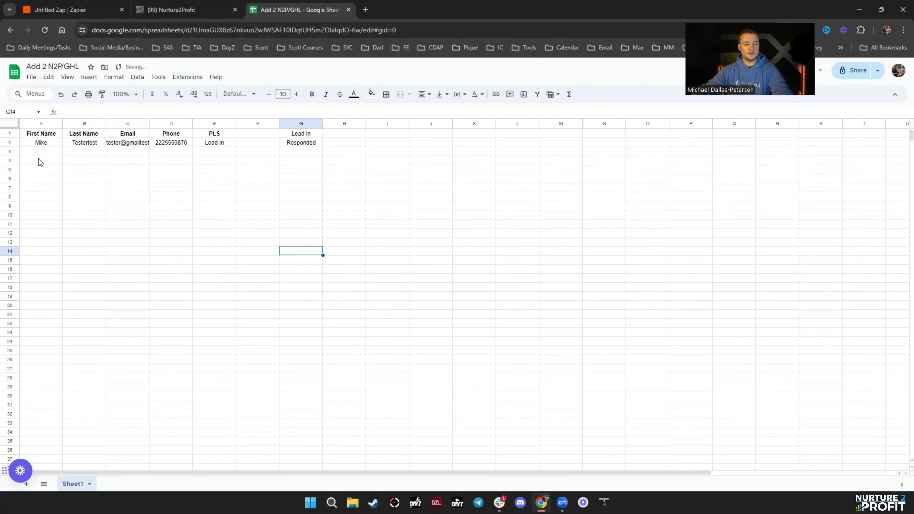
- Paste a single copy of the test contact back into row 3
{"action": "left_click", "coordinate": [39, 154]}
{"action": "key", "text": "ctrl+v"}
{"action": "left_click", "coordinate": [388, 179]}
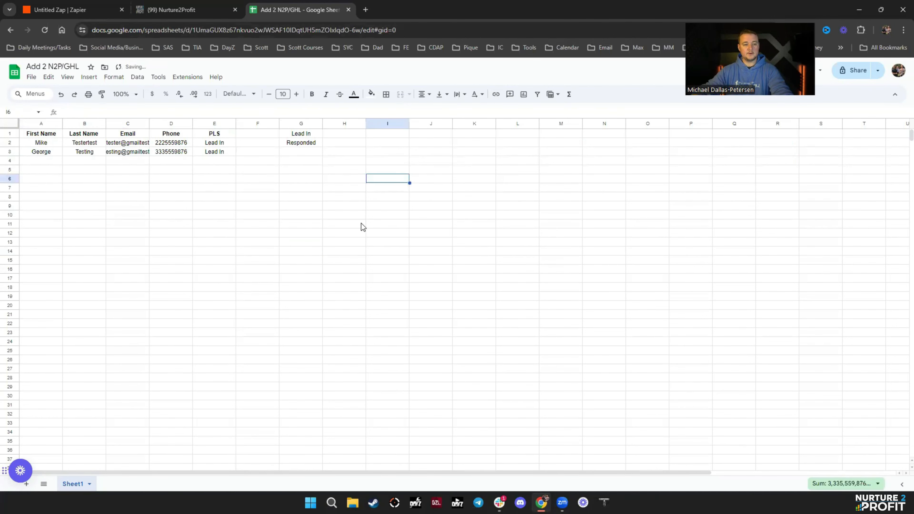
{"action": "left_click", "coordinate": [72, 10]}
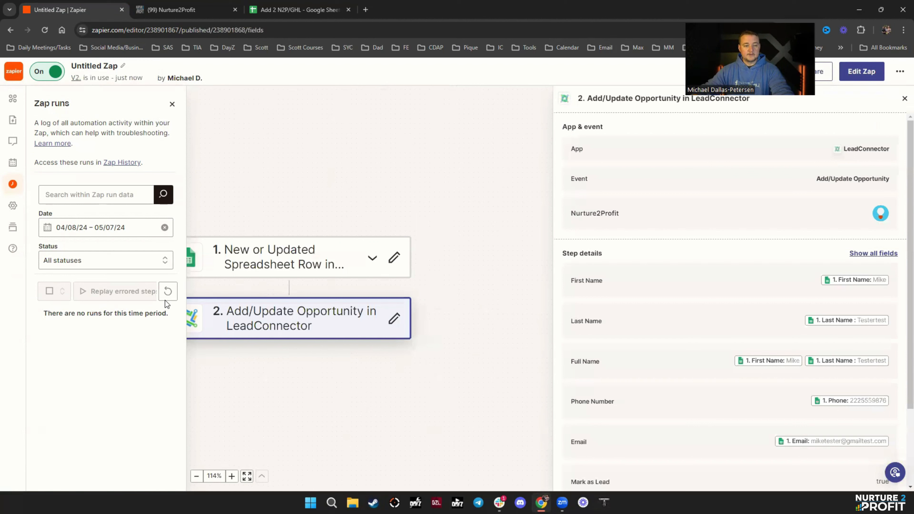
- Refresh Zap runs six times and reload the page, still finding no runs for 04/08/24 – 05/07/24
{"action": "left_click", "coordinate": [167, 294]}
{"action": "left_click", "coordinate": [167, 295]}
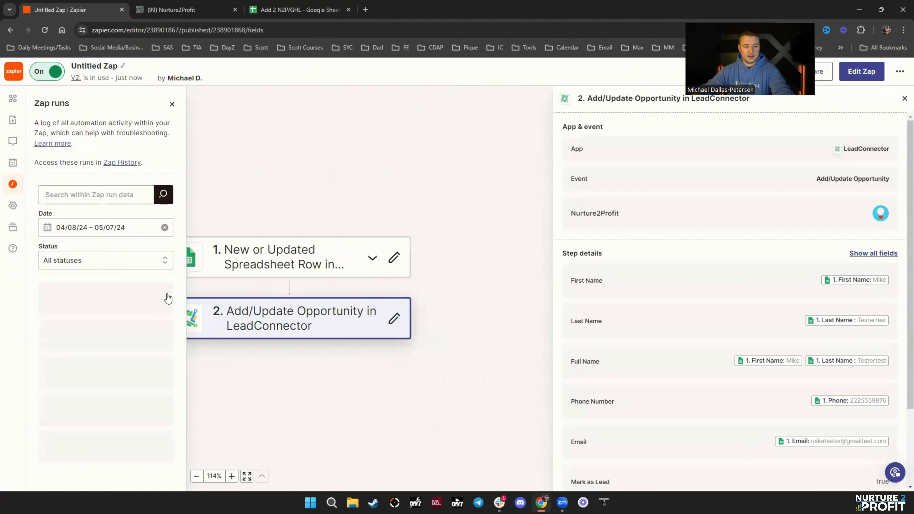
{"action": "left_click", "coordinate": [167, 294]}
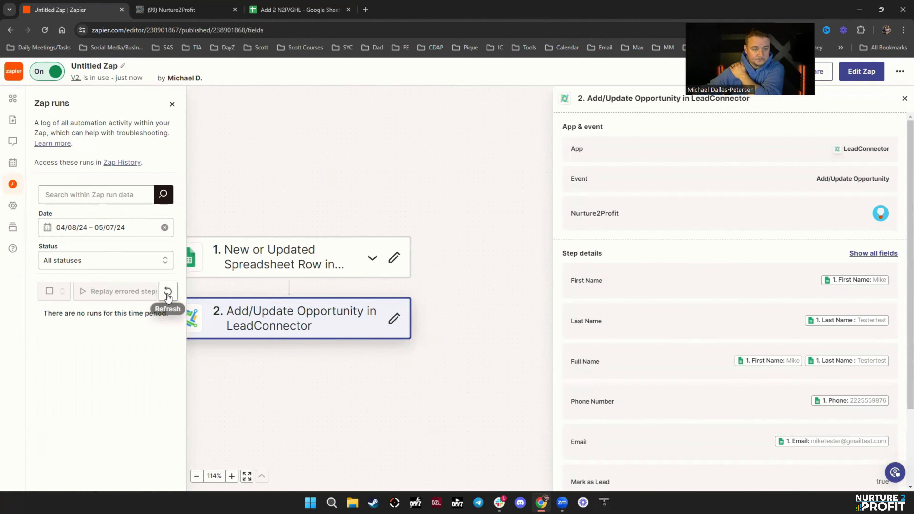
{"action": "left_click", "coordinate": [166, 293]}
{"action": "left_click", "coordinate": [167, 294]}
{"action": "left_click", "coordinate": [167, 294]}
{"action": "left_click", "coordinate": [45, 30]}
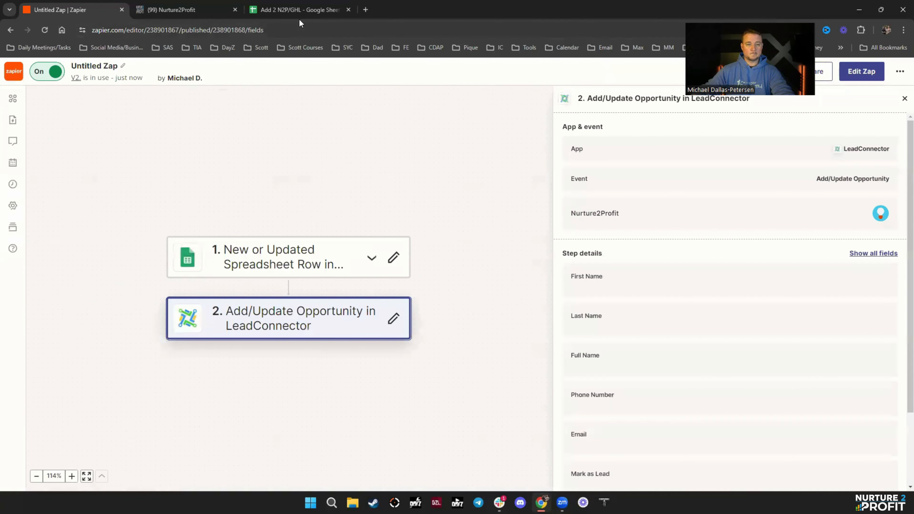
{"action": "left_click", "coordinate": [15, 192]}
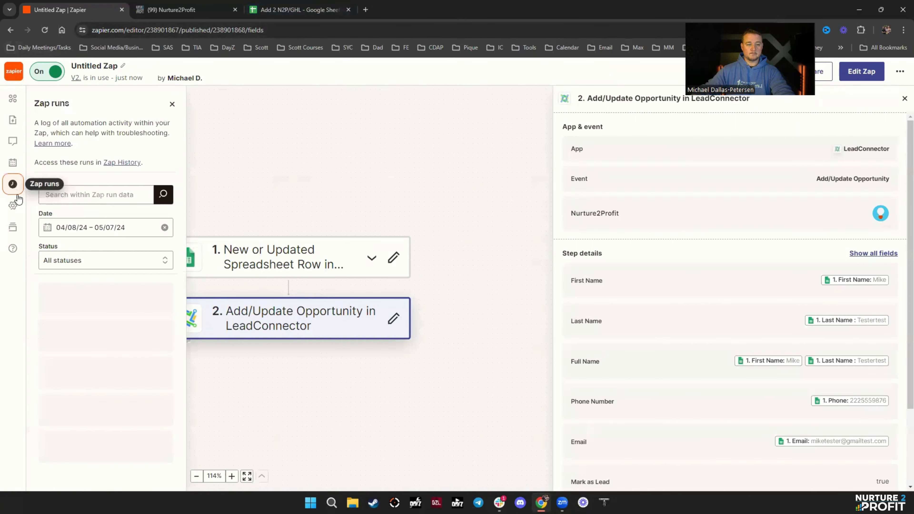
{"action": "left_click", "coordinate": [194, 10]}
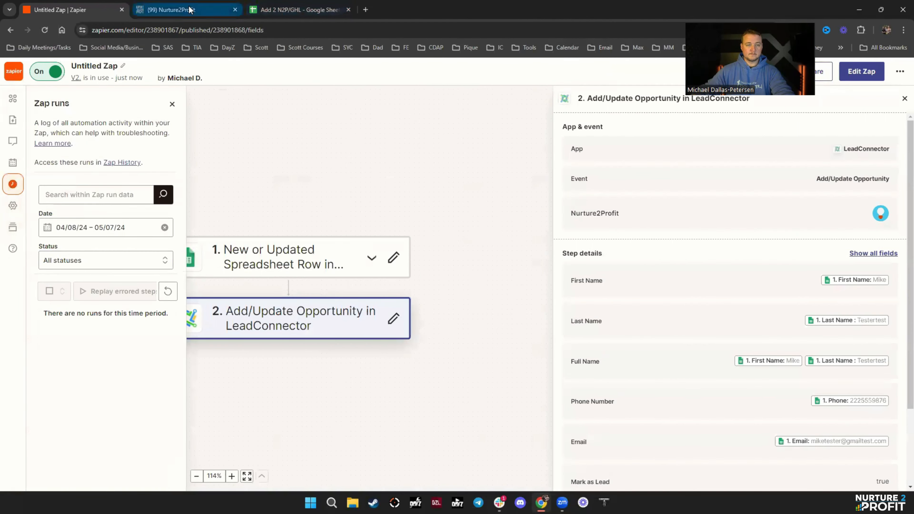
- Reload the opportunities board, then copy the test contact row A3:E3 into row 4
{"action": "left_click", "coordinate": [45, 30]}
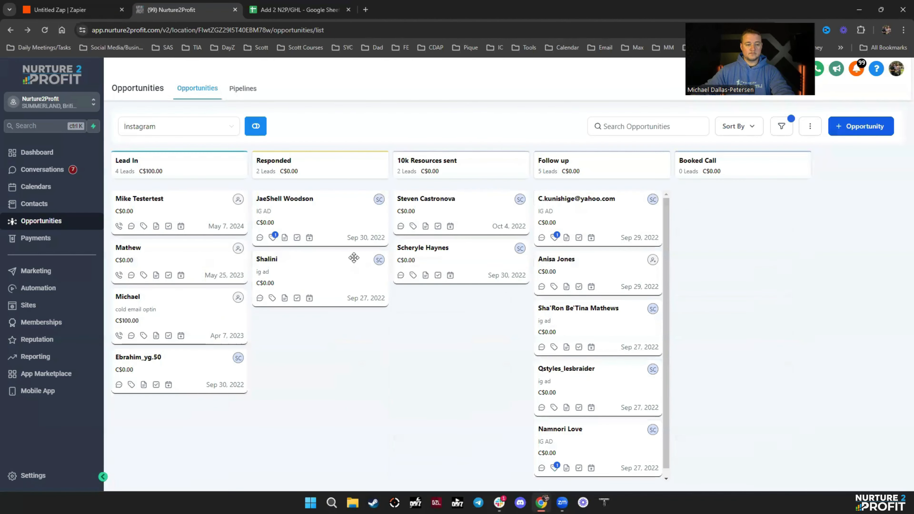
{"action": "left_click", "coordinate": [299, 10]}
{"action": "left_click", "coordinate": [111, 206]}
{"action": "left_click_drag", "start_coordinate": [44, 154], "coordinate": [210, 152]}
{"action": "key", "text": "ctrl+c"}
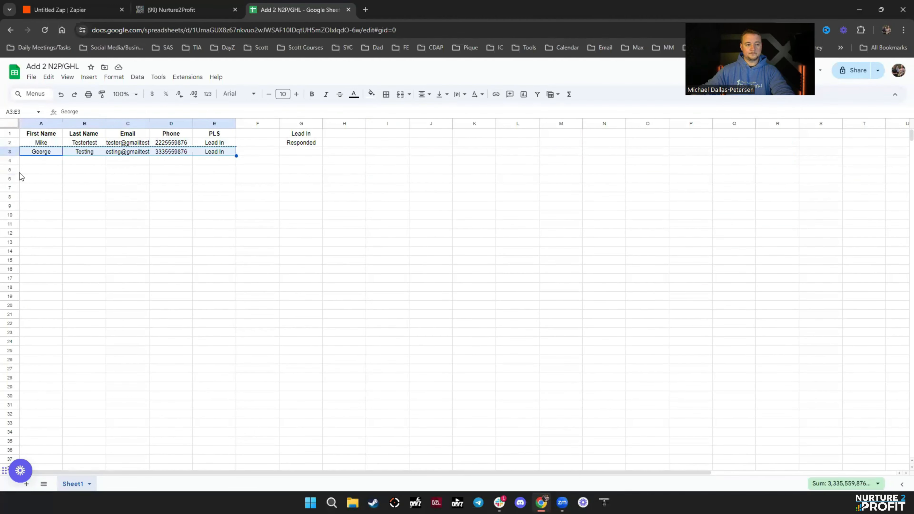
{"action": "left_click", "coordinate": [35, 161]}
{"action": "key", "text": "ctrl+v"}
{"action": "left_click", "coordinate": [301, 269]}
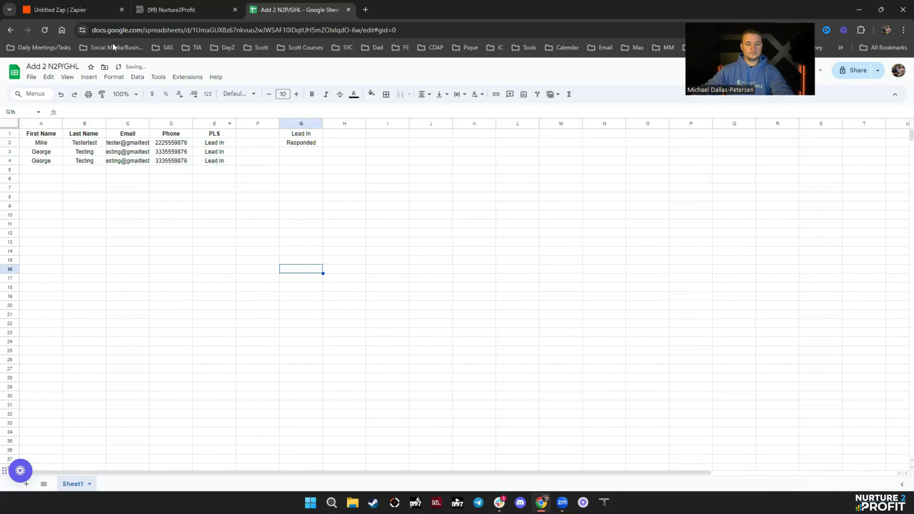
{"action": "left_click", "coordinate": [57, 9]}
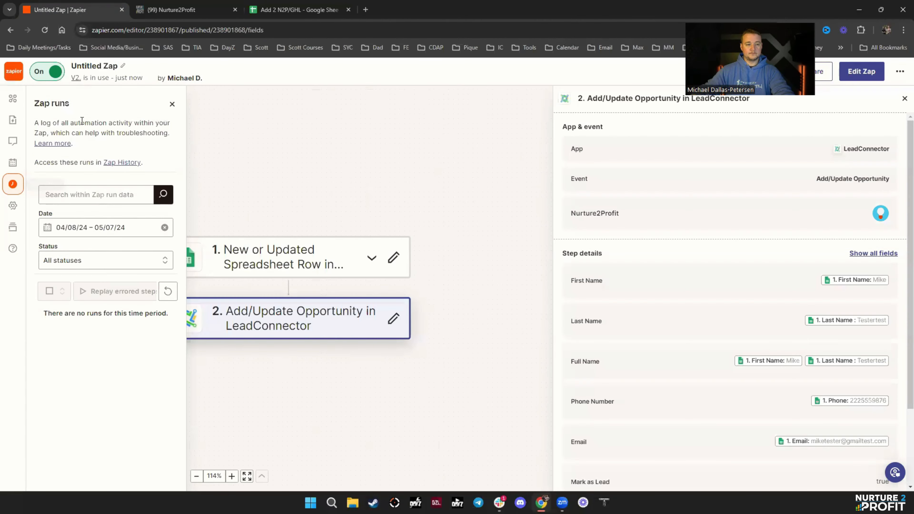
- Reload the editor, check the run history, and review the trigger and opportunity action steps
{"action": "left_click", "coordinate": [45, 31]}
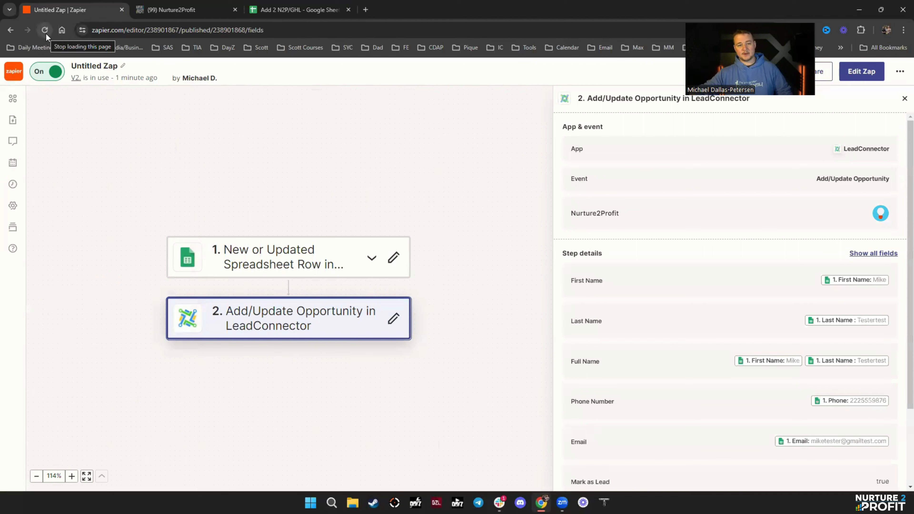
{"action": "left_click", "coordinate": [13, 185]}
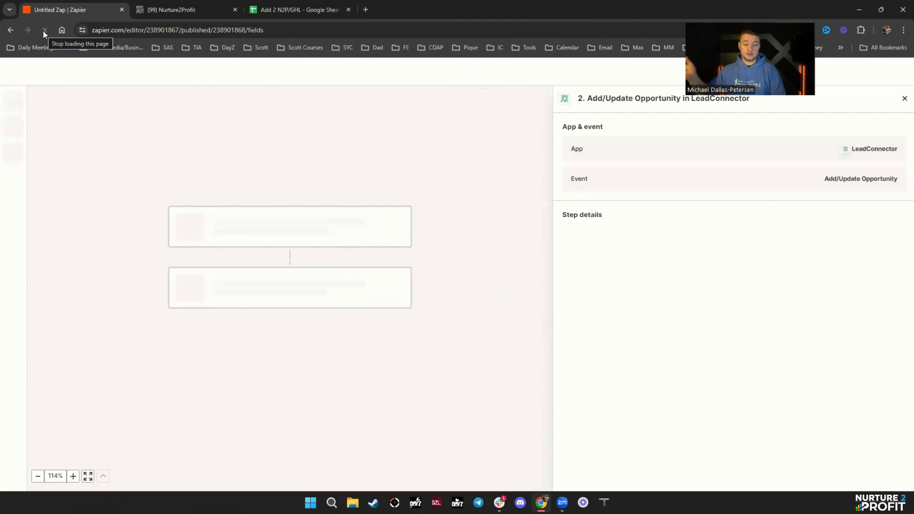
{"action": "left_click", "coordinate": [13, 184]}
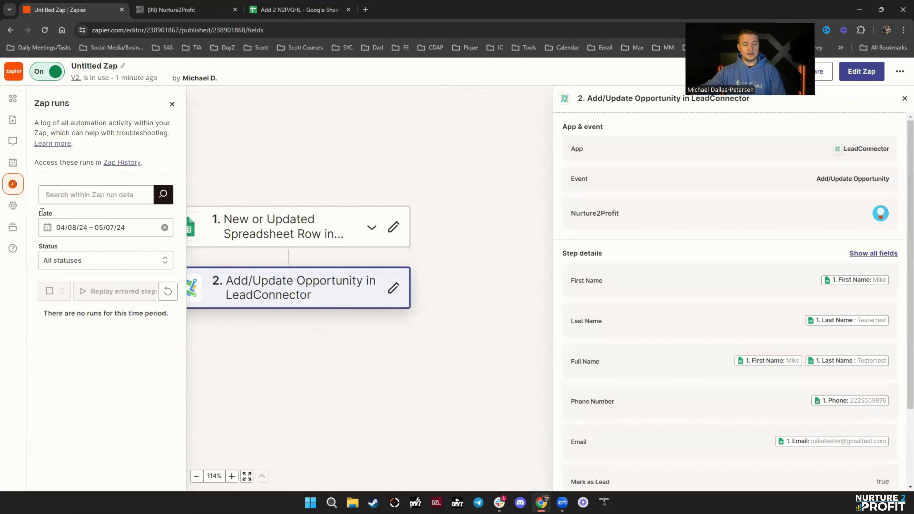
{"action": "left_click", "coordinate": [45, 30]}
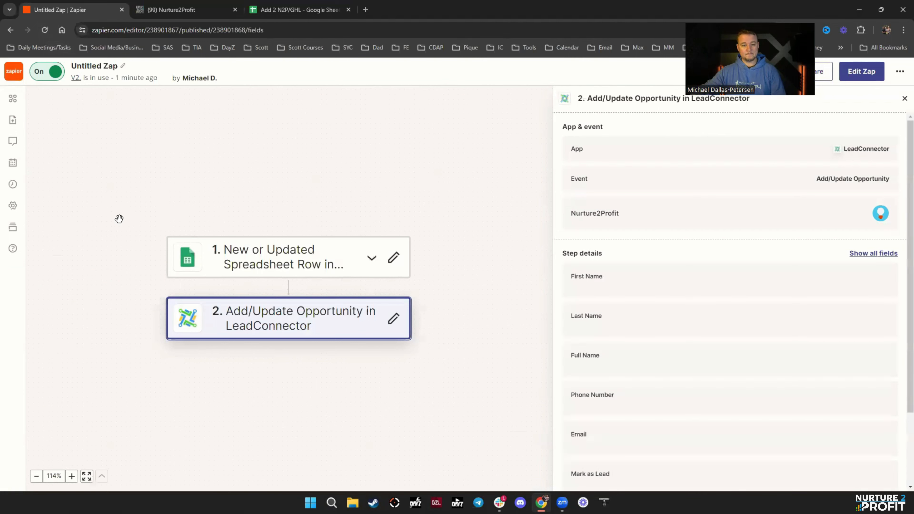
{"action": "left_click", "coordinate": [324, 267]}
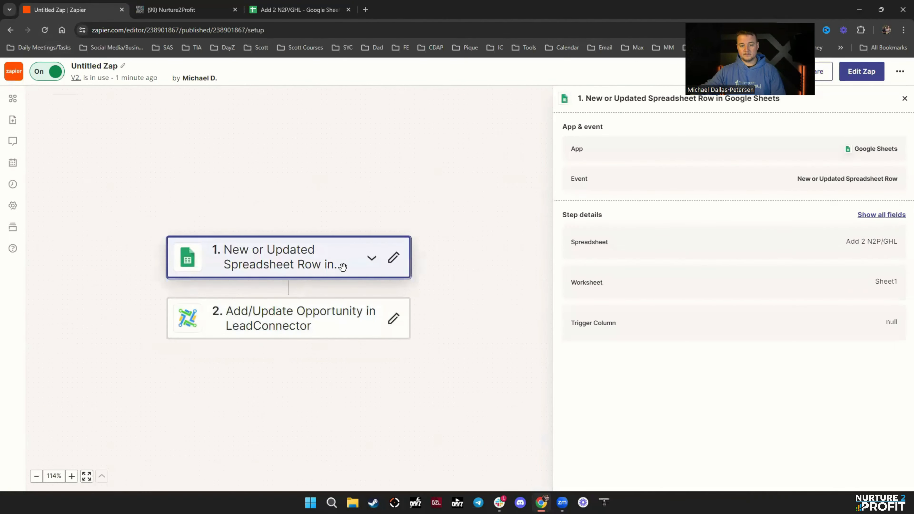
{"action": "left_click", "coordinate": [338, 307]}
{"action": "scroll", "coordinate": [816, 315], "scroll_direction": "down", "scroll_amount": 3}
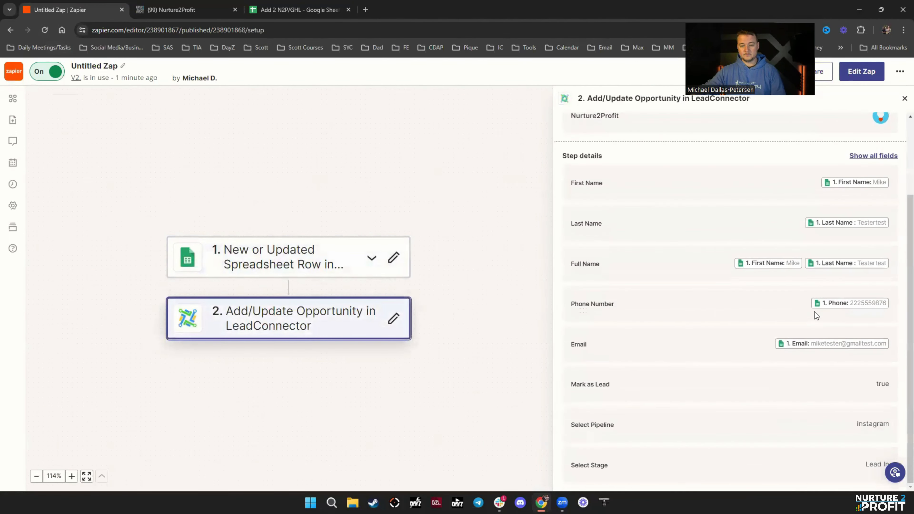
- Refresh the still-empty Zap runs log, then select George's row A4:E4 in the sheet
{"action": "left_click", "coordinate": [49, 29]}
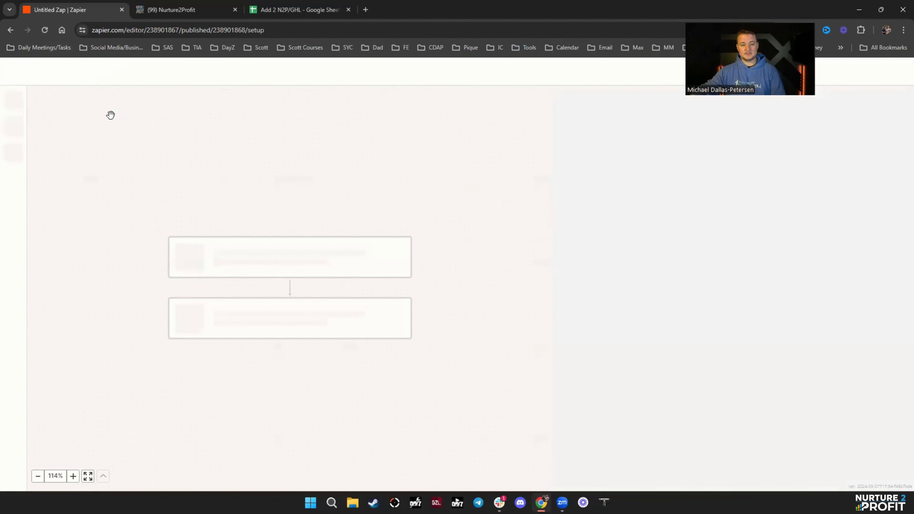
{"action": "left_click", "coordinate": [13, 183]}
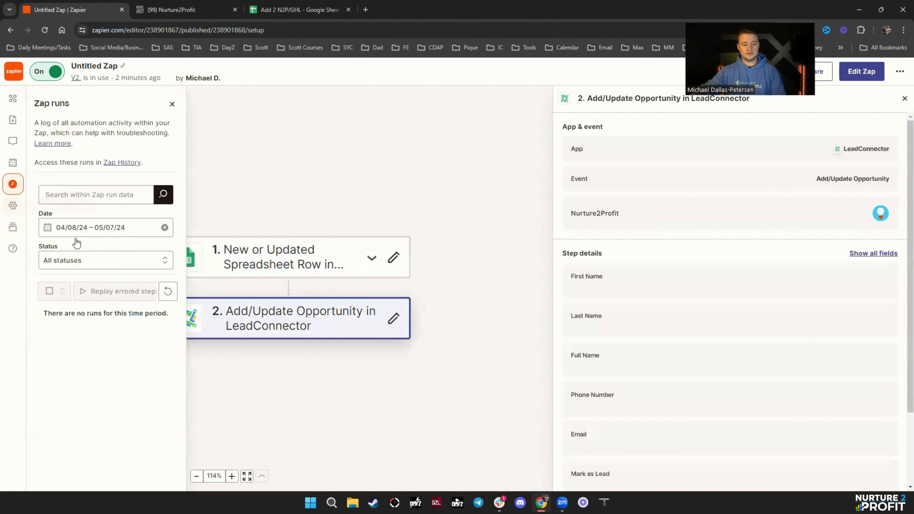
{"action": "left_click", "coordinate": [168, 291]}
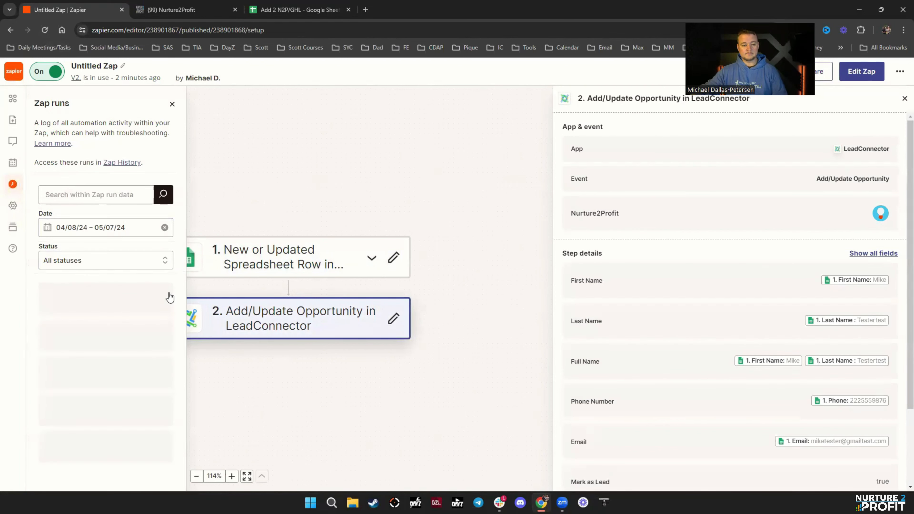
{"action": "left_click", "coordinate": [281, 13]}
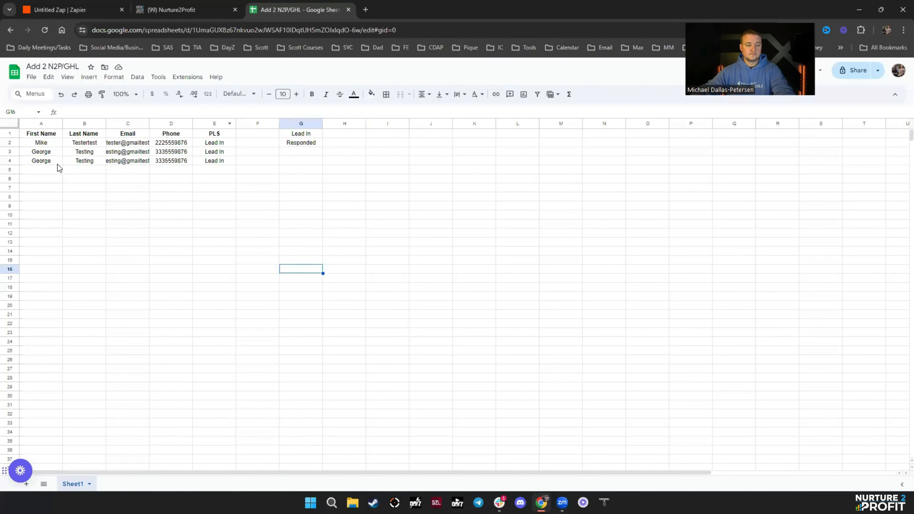
{"action": "left_click_drag", "start_coordinate": [58, 164], "coordinate": [214, 164]}
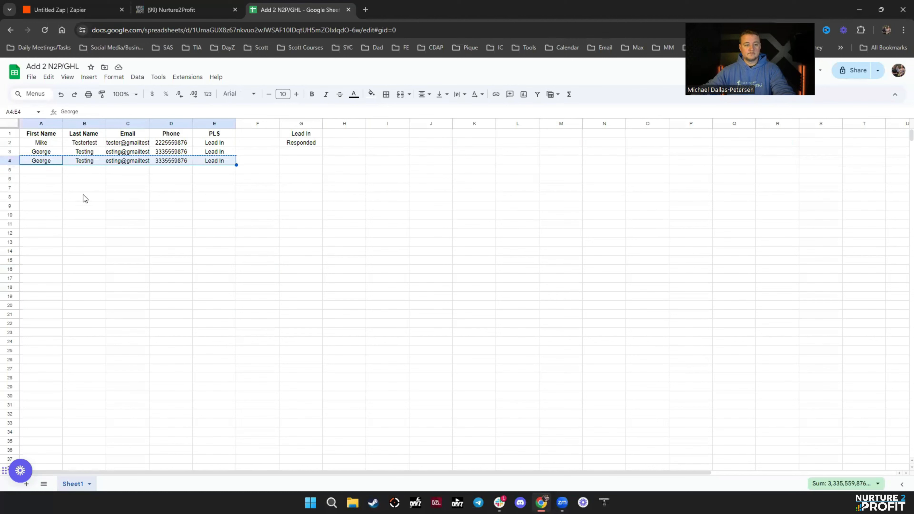
- Paste George's row into row 5 and enter 11111 in cell F5
{"action": "left_click", "coordinate": [48, 172]}
{"action": "key", "text": "ctrl+v"}
{"action": "left_click", "coordinate": [248, 171]}
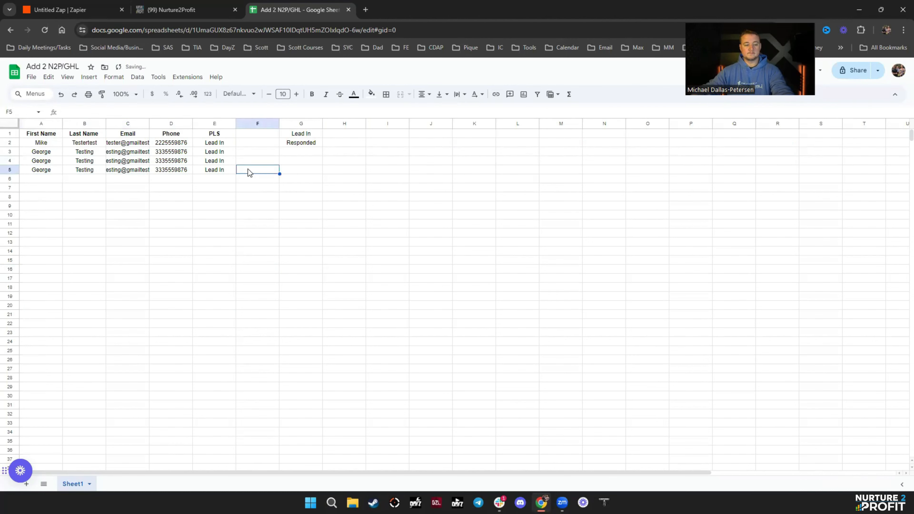
{"action": "type", "text": "11111"}
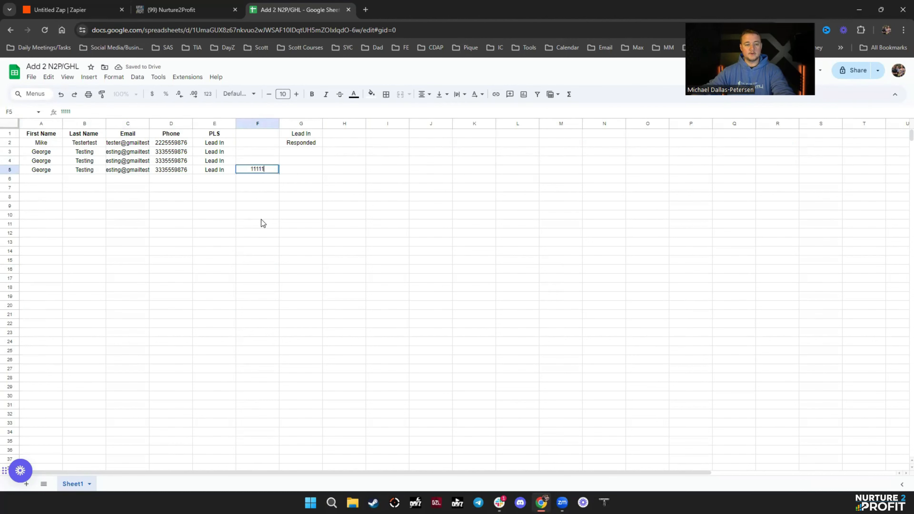
{"action": "left_click", "coordinate": [261, 217]}
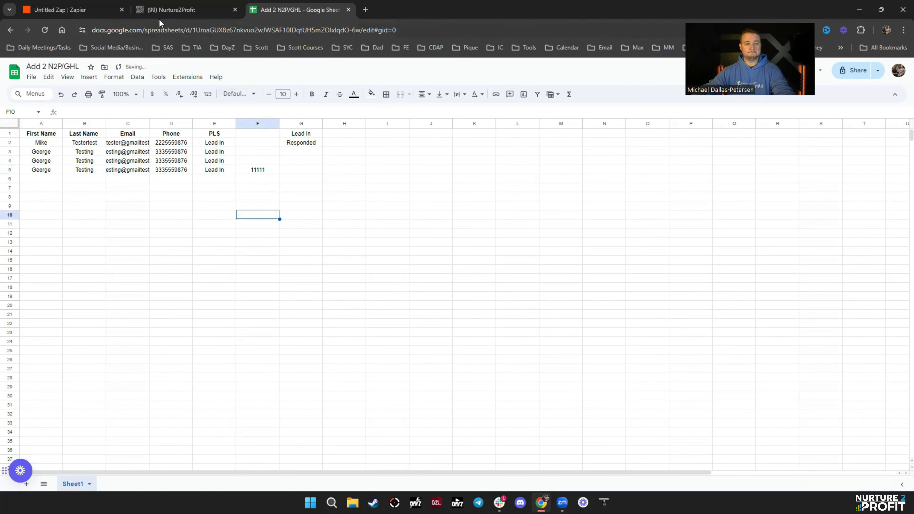
{"action": "left_click", "coordinate": [86, 11]}
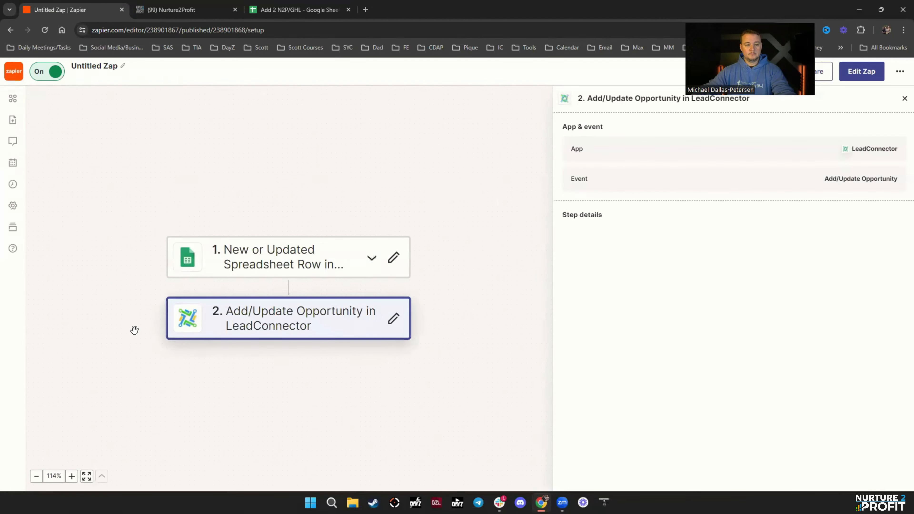
- Reload the Nurture2Profit board, then reopen Zap runs, still empty for 04/08/24 – 05/07/24
{"action": "left_click", "coordinate": [13, 184]}
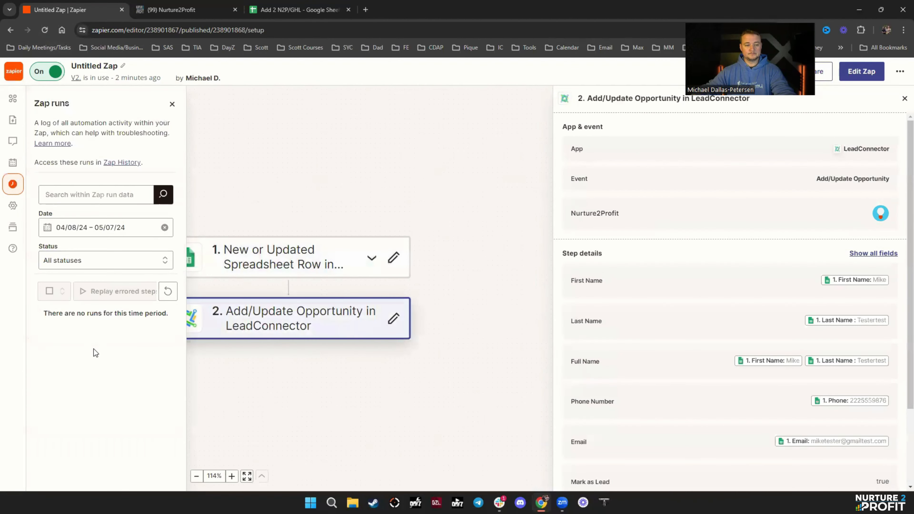
{"action": "left_click", "coordinate": [299, 9]}
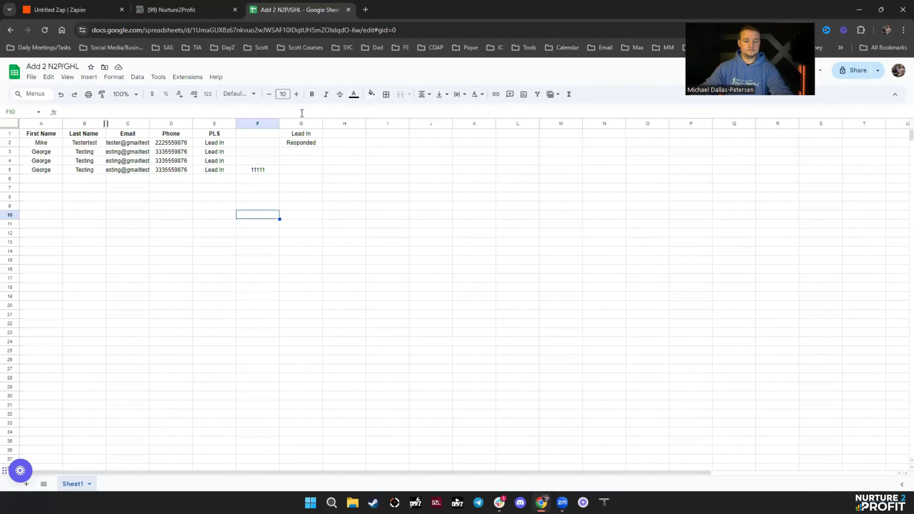
{"action": "left_click", "coordinate": [169, 11]}
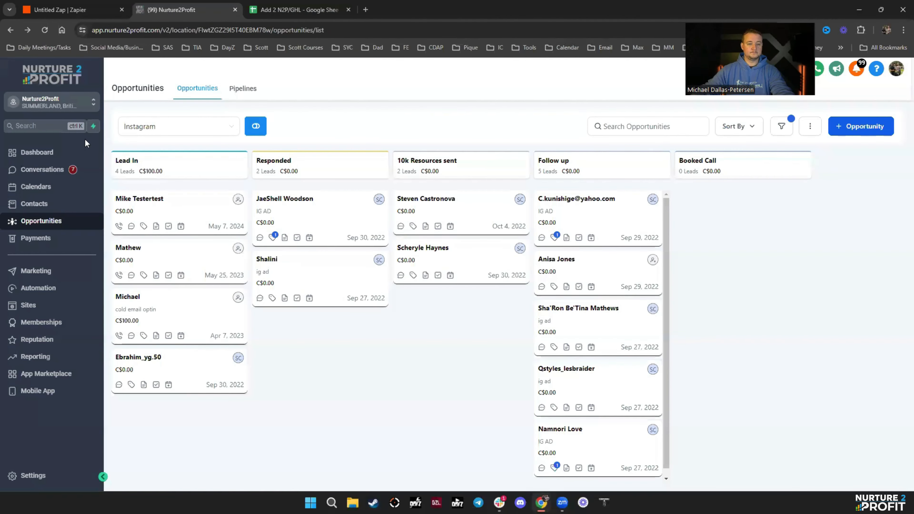
{"action": "left_click", "coordinate": [44, 30]}
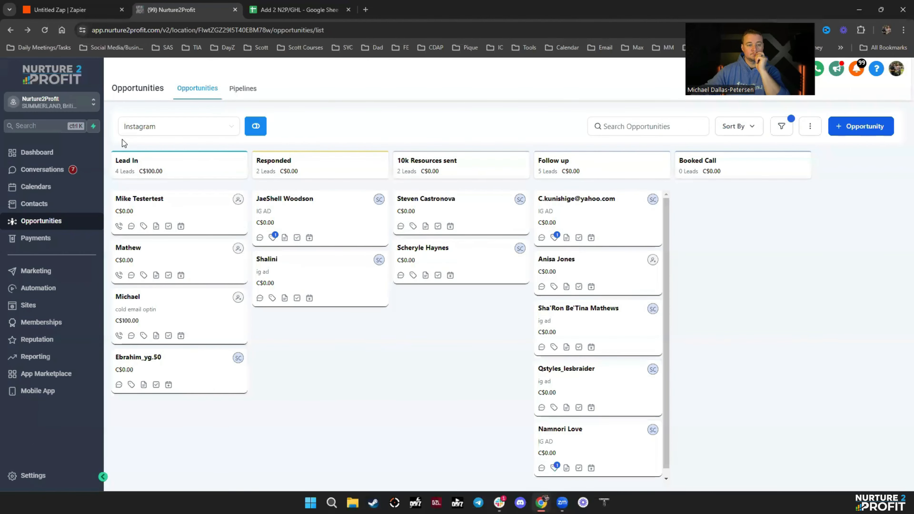
{"action": "left_click", "coordinate": [60, 10]}
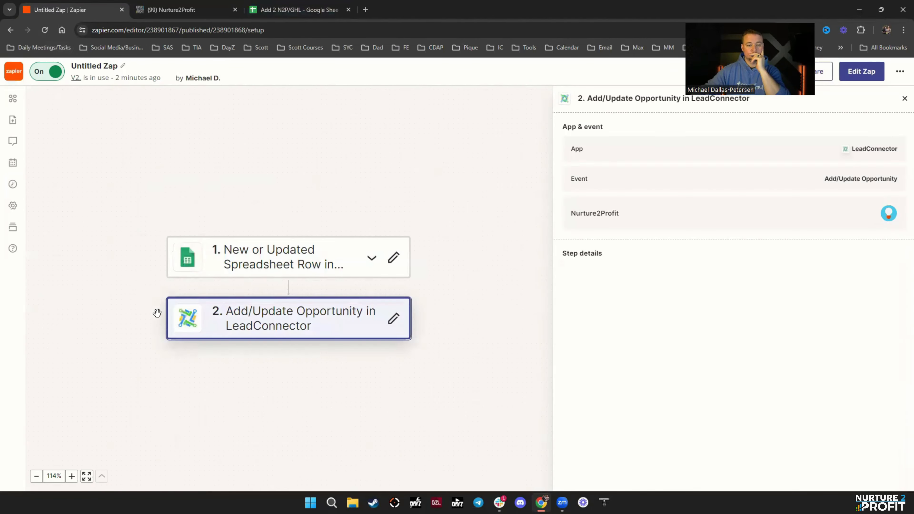
{"action": "left_click", "coordinate": [13, 184]}
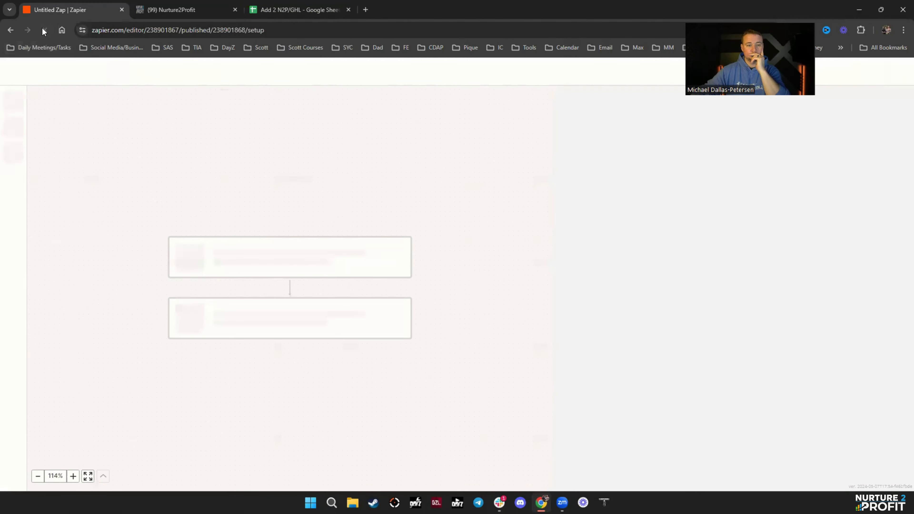
{"action": "left_click", "coordinate": [15, 188]}
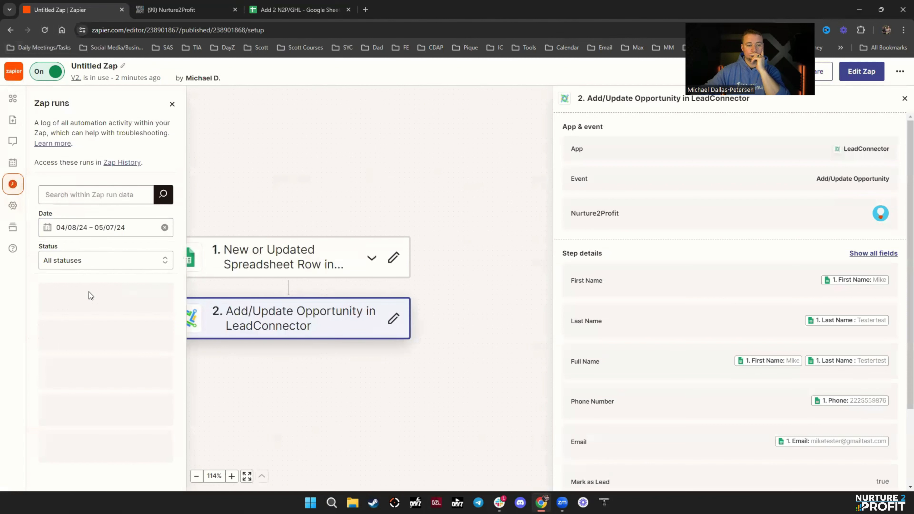
- Retest the Sheets trigger, finding new rows and choosing Spreadsheet Row C as the sample
{"action": "left_click", "coordinate": [395, 260]}
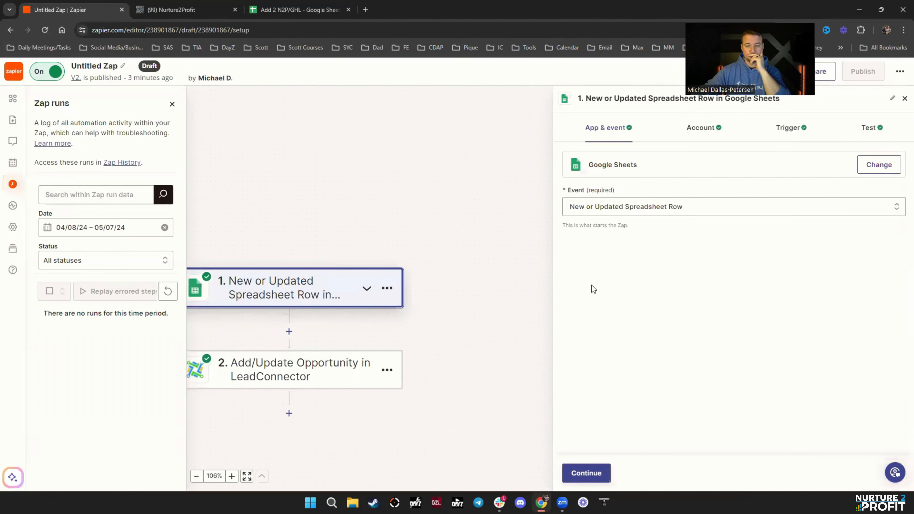
{"action": "left_click", "coordinate": [585, 474]}
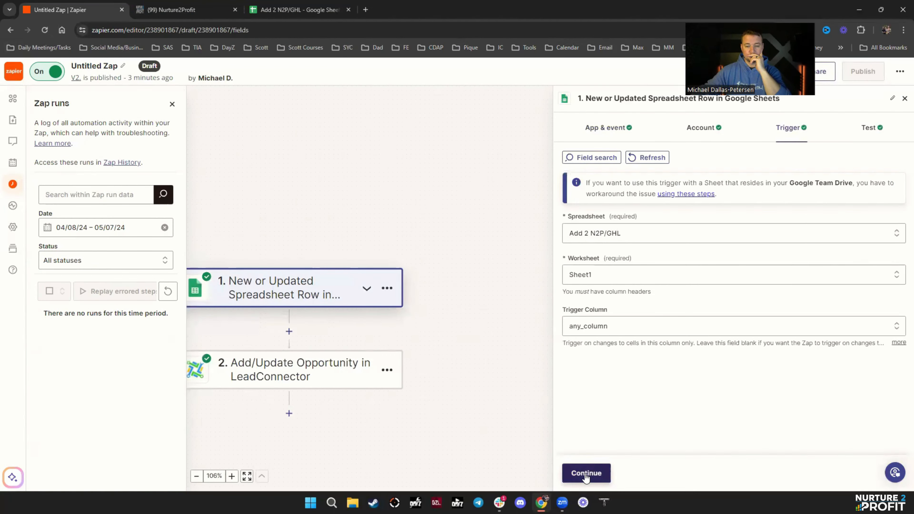
{"action": "left_click", "coordinate": [586, 474]}
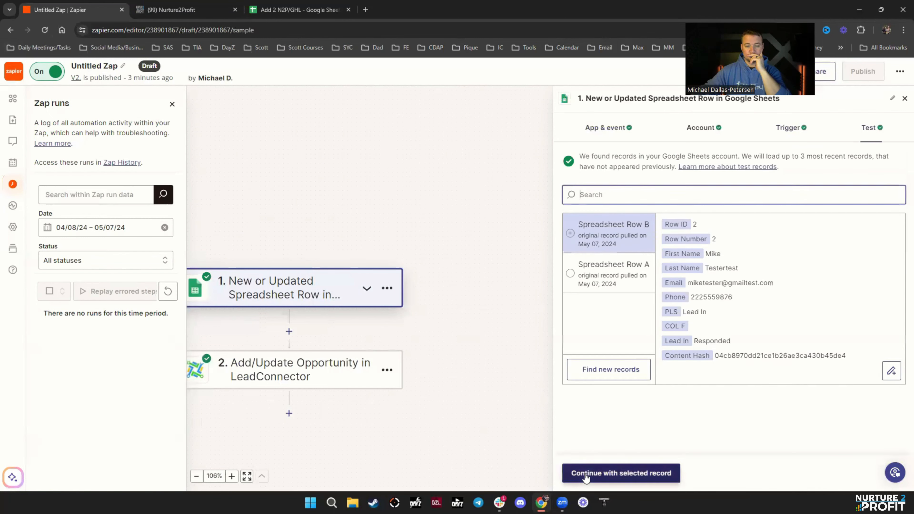
{"action": "left_click", "coordinate": [608, 369]}
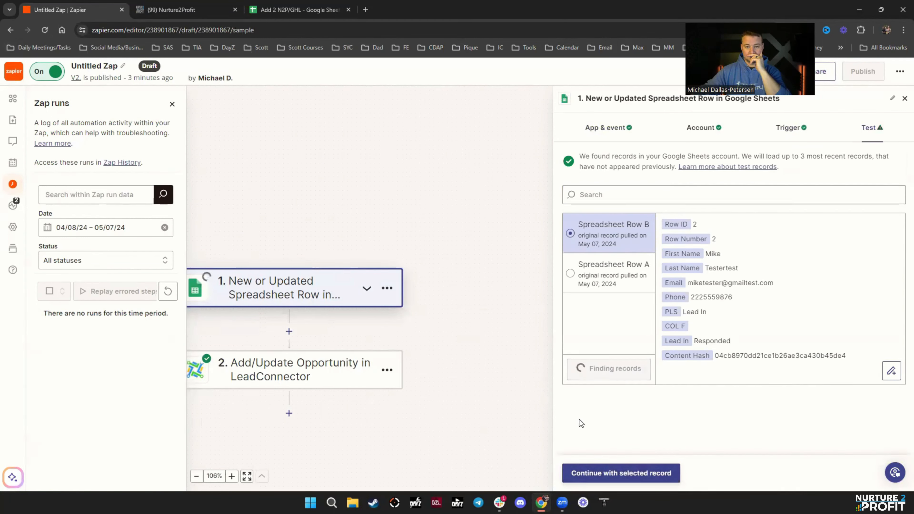
{"action": "left_click", "coordinate": [604, 249]}
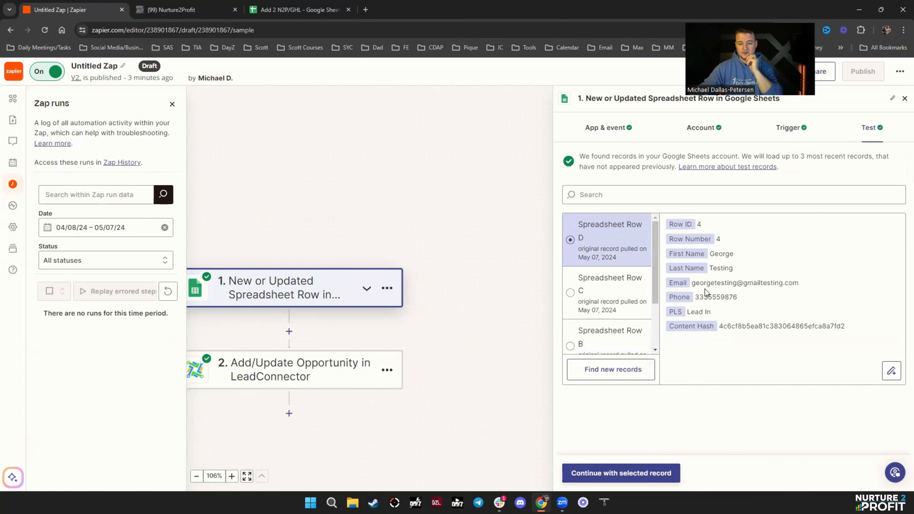
{"action": "left_click", "coordinate": [606, 290]}
{"action": "left_click", "coordinate": [629, 465]}
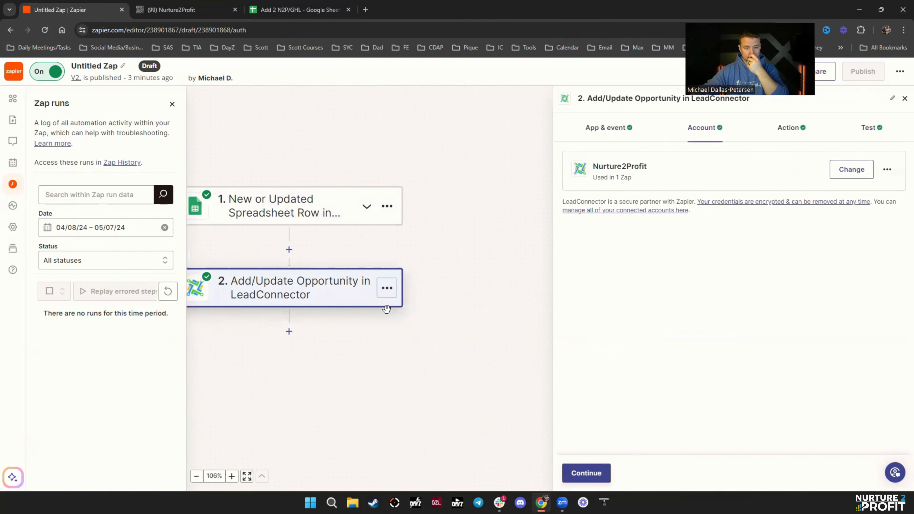
- Rerun the LeadConnector action test, sending the sample contact successfully
{"action": "left_click", "coordinate": [582, 471]}
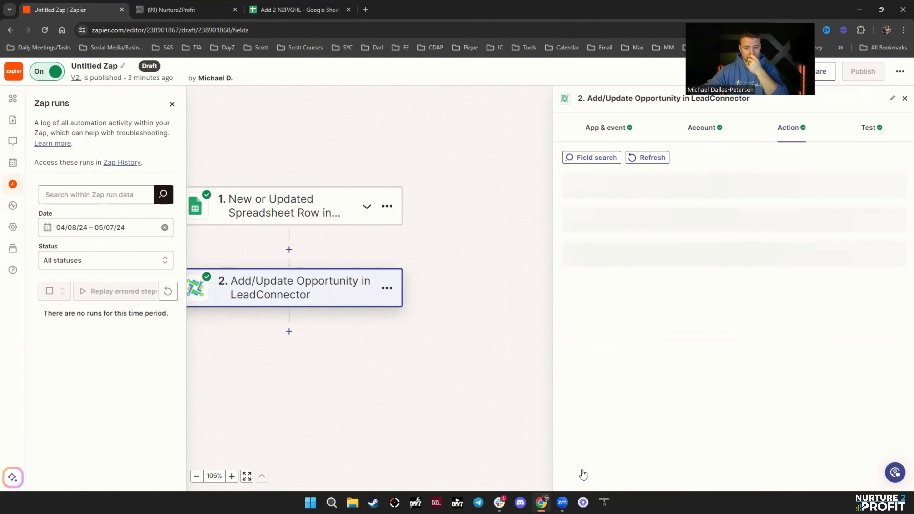
{"action": "left_click", "coordinate": [581, 472]}
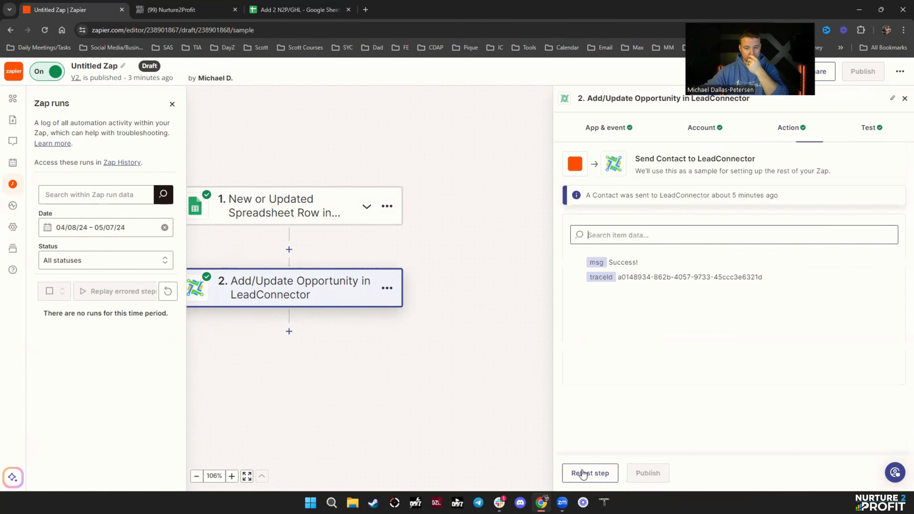
{"action": "left_click", "coordinate": [610, 474]}
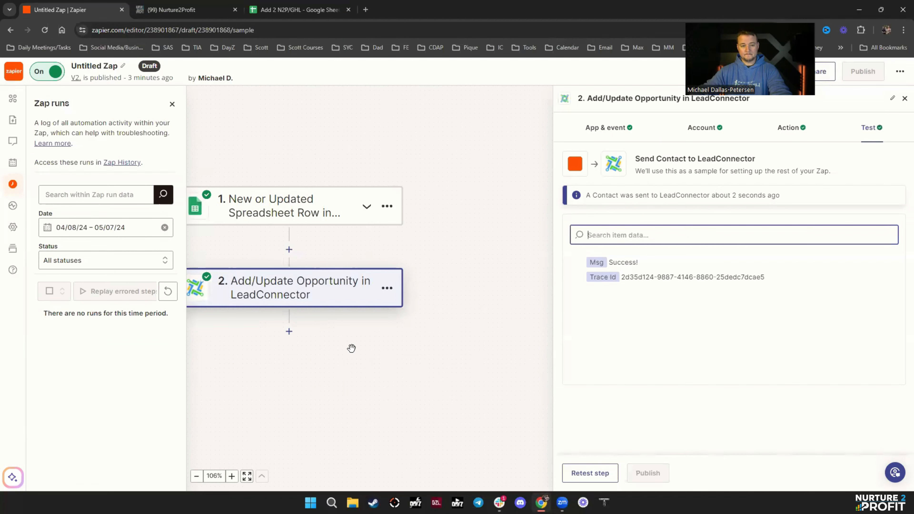
- Clear the stray test numbers from cells F5:Q5 in the sheet
{"action": "left_click", "coordinate": [296, 9]}
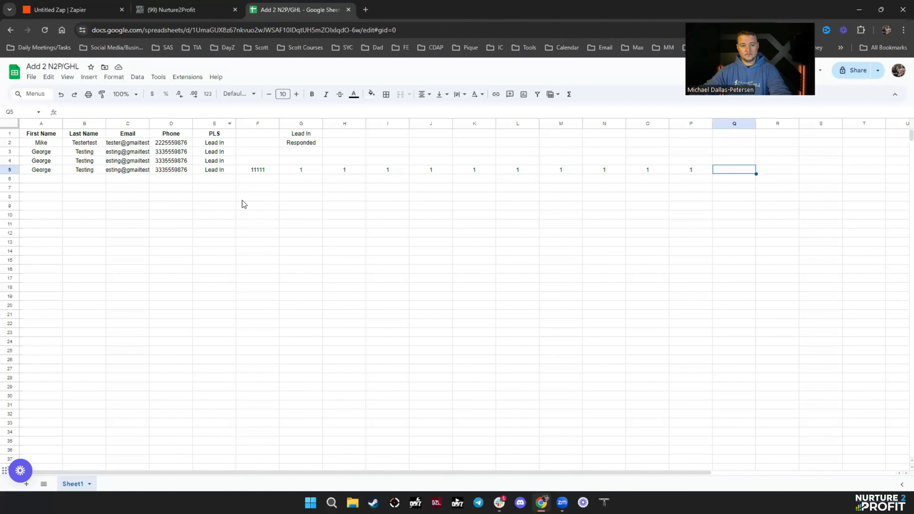
{"action": "left_click_drag", "start_coordinate": [720, 170], "coordinate": [258, 170]}
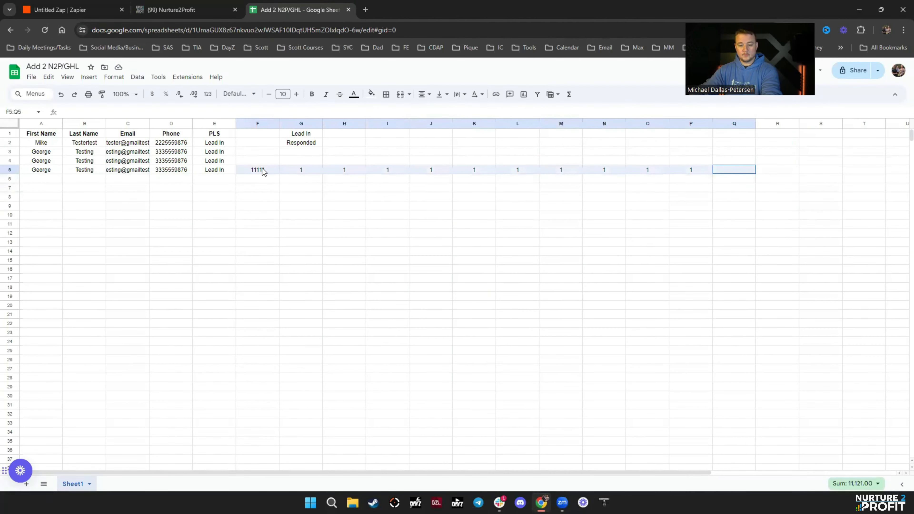
{"action": "key", "text": "Delete"}
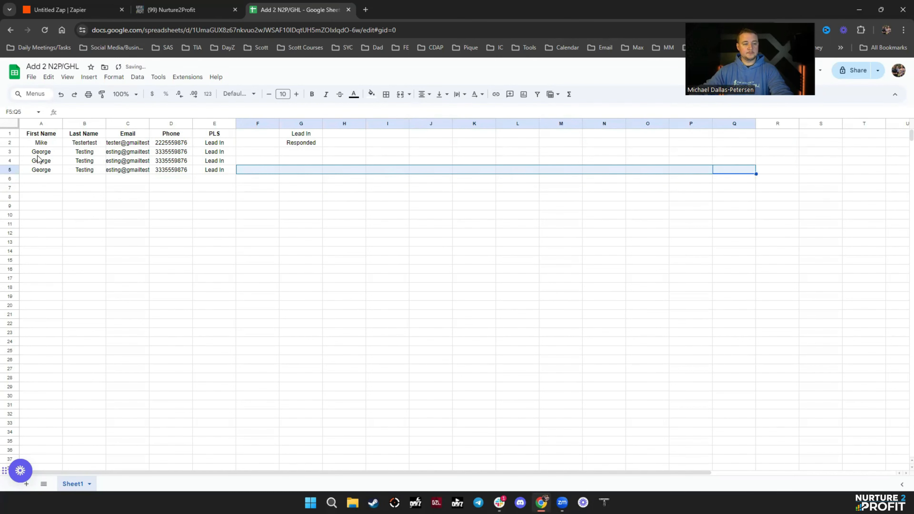
- Reload the Nurture2Profit board to find George Testing as a fifth Lead In opportunity
{"action": "left_click", "coordinate": [158, 10]}
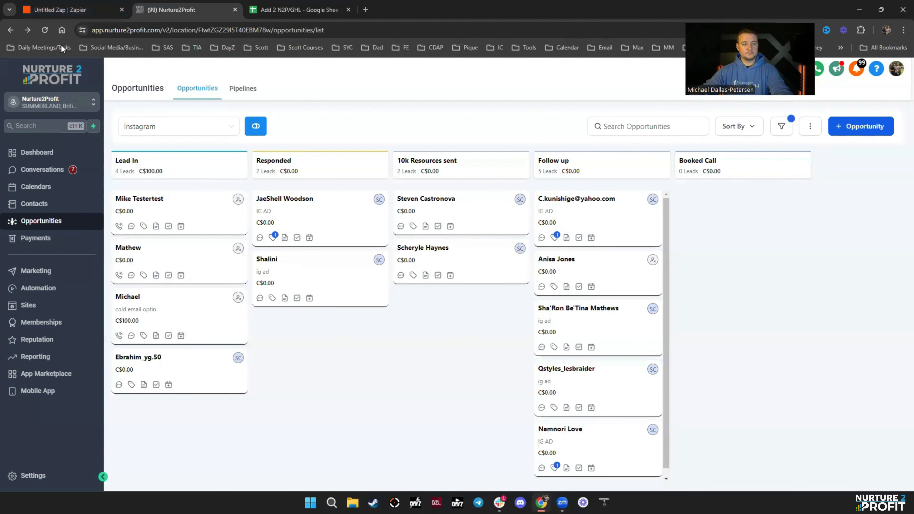
{"action": "left_click", "coordinate": [44, 30]}
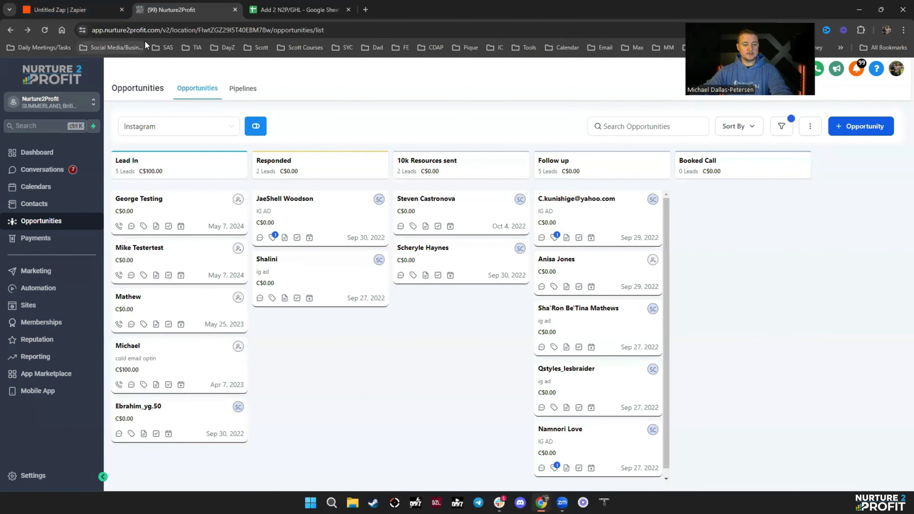
{"action": "left_click", "coordinate": [88, 13]}
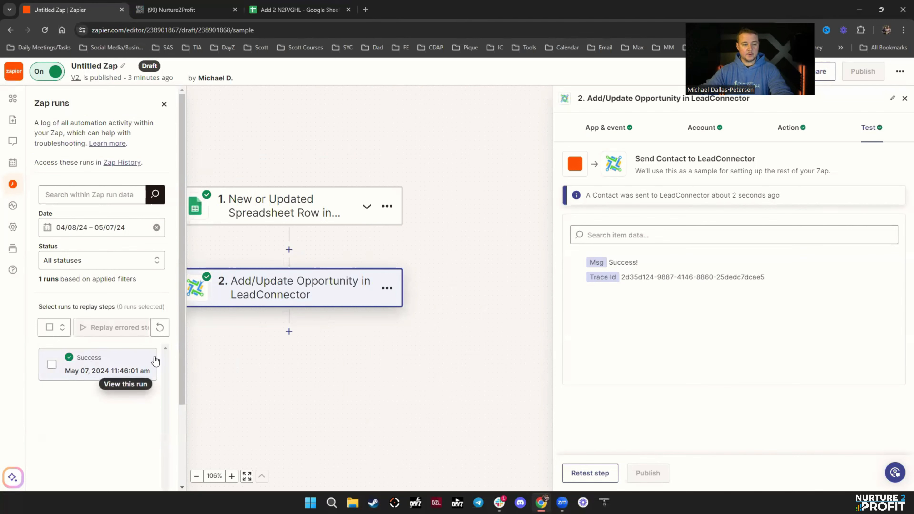
{"action": "key", "text": "ctrl+Tab"}
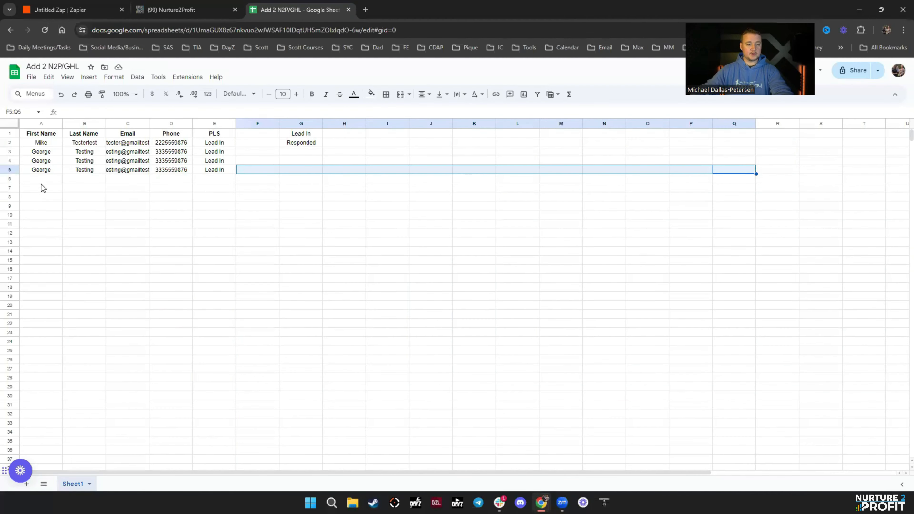
- Enter the test contact's first name, last name, e-mail and phone in row 6 from A6
{"action": "left_click", "coordinate": [42, 179]}
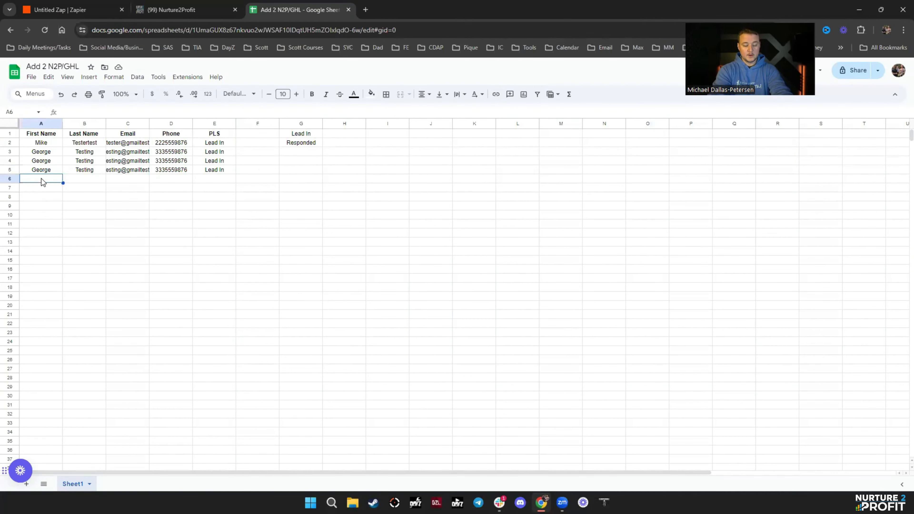
{"action": "type", "text": "Jake"}
{"action": "key", "text": "Tab"}
{"action": "type", "text": "Tester"}
{"action": "key", "text": "BackSpace"}
{"action": "type", "text": "stertest"}
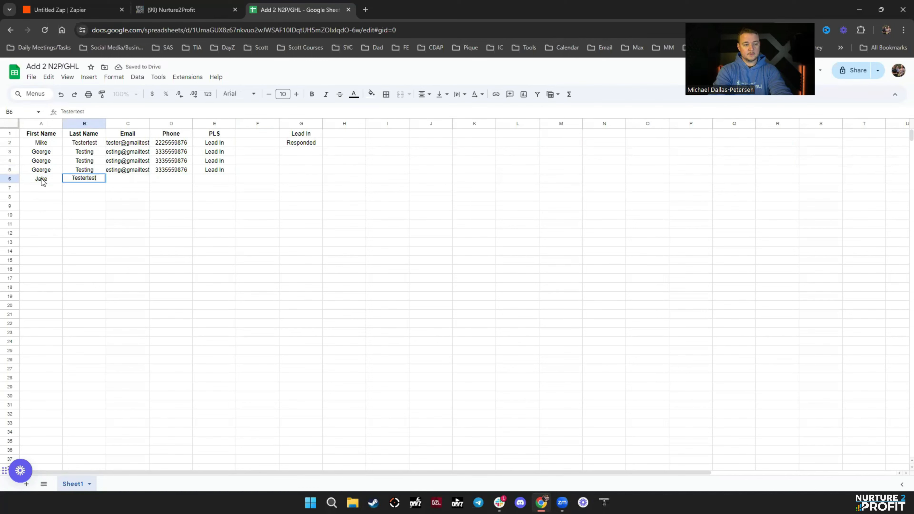
{"action": "type", "text": "ing"}
{"action": "key", "text": "Tab"}
{"action": "type", "text": "jake@statefarmtest"}
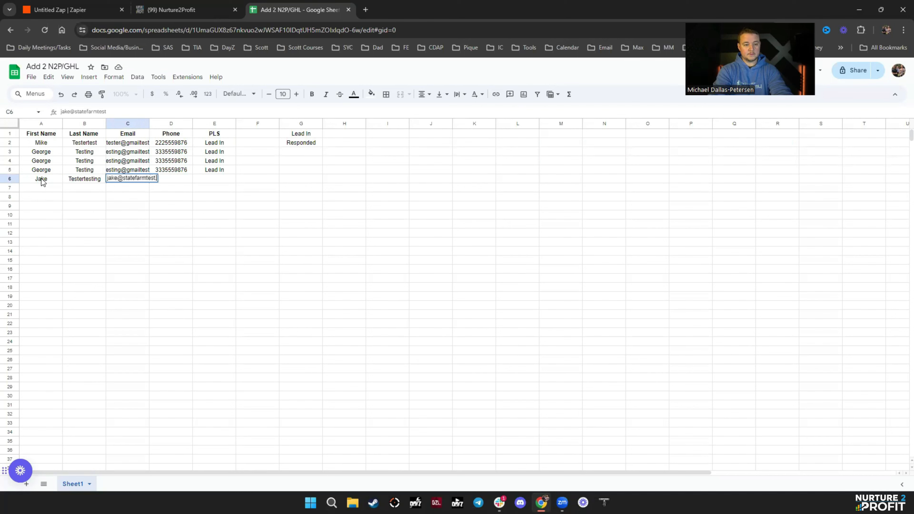
{"action": "type", "text": ".com"}
{"action": "key", "text": "Tab"}
{"action": "type", "text": "444555"}
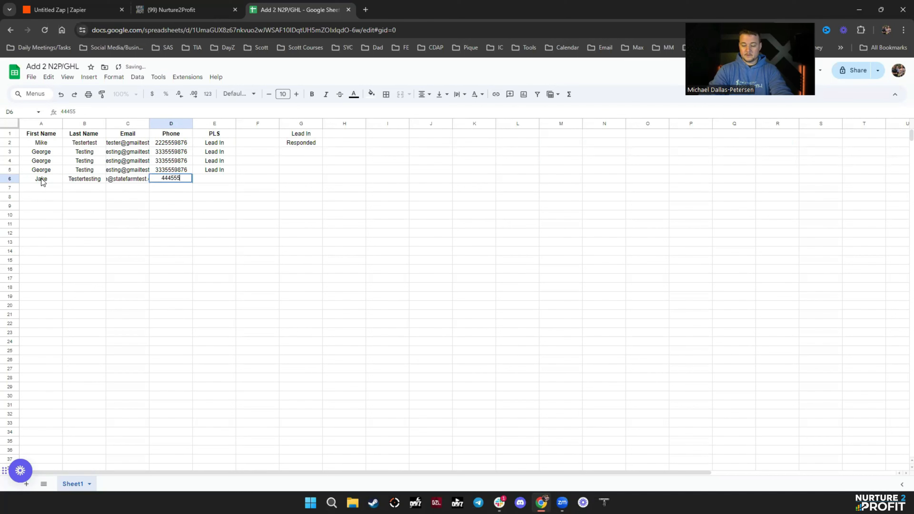
{"action": "type", "text": "9876"}
{"action": "key", "text": "Tab"}
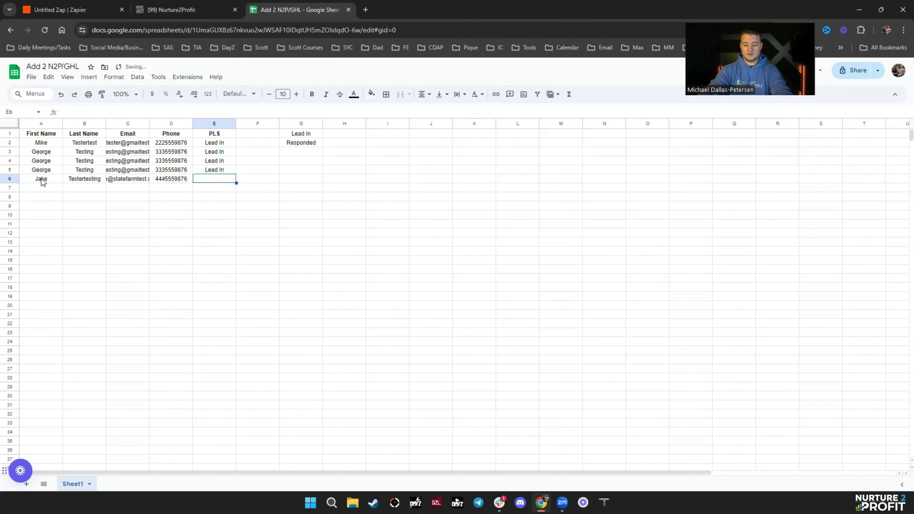
- Set the row 6 stage to 'Lead In' and return to the zap
{"action": "type", "text": "Lw"}
{"action": "key", "text": "BackSpace"}
{"action": "type", "text": "ead In"}
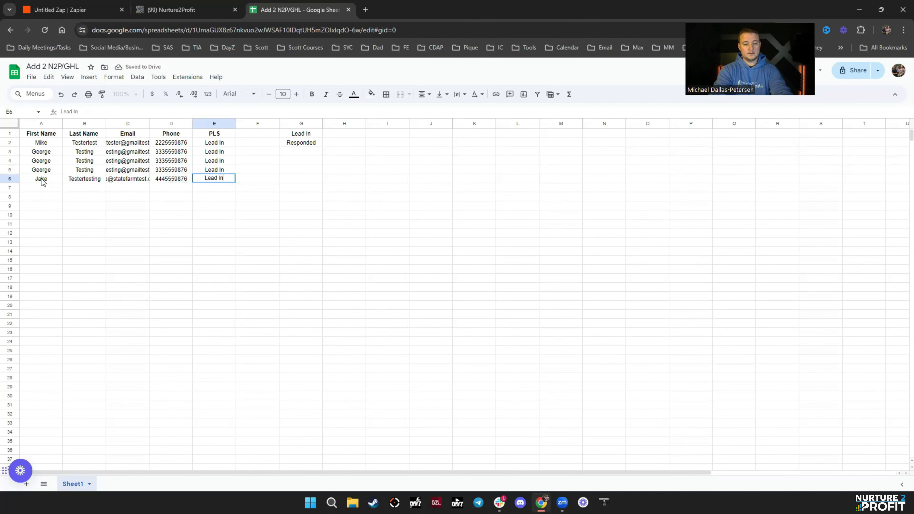
{"action": "key", "text": "Return"}
{"action": "left_click", "coordinate": [387, 197]}
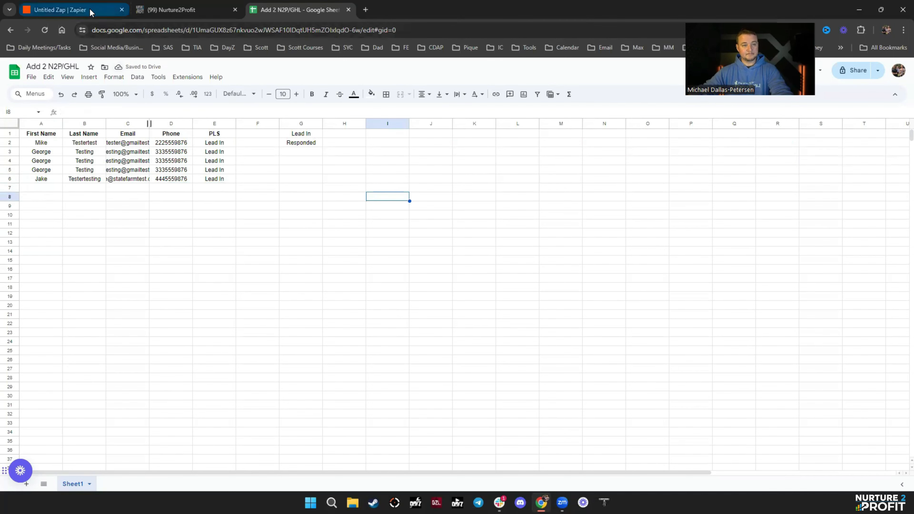
{"action": "left_click", "coordinate": [94, 10]}
- Refresh the Zap runs log repeatedly to look for a run from the new row
{"action": "left_click", "coordinate": [159, 328]}
{"action": "left_click", "coordinate": [159, 328]}
{"action": "left_click", "coordinate": [159, 327]}
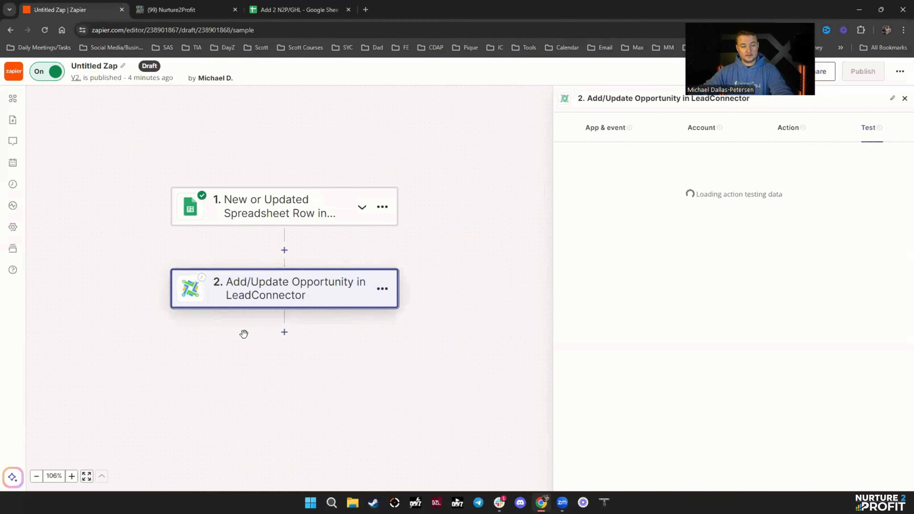
{"action": "left_click", "coordinate": [12, 184]}
{"action": "left_click", "coordinate": [159, 327]}
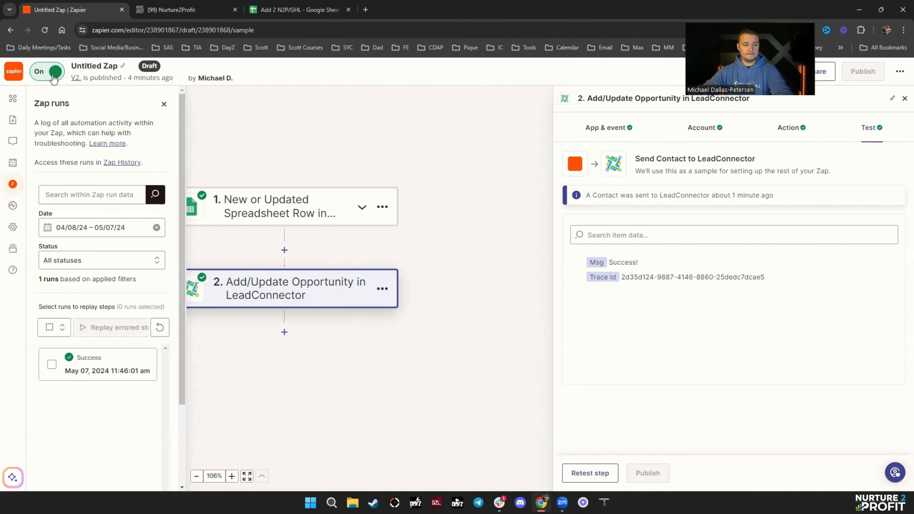
- Reload the Nurture2Profit Instagram opportunities board several times to check for the new lead
{"action": "left_click", "coordinate": [212, 10]}
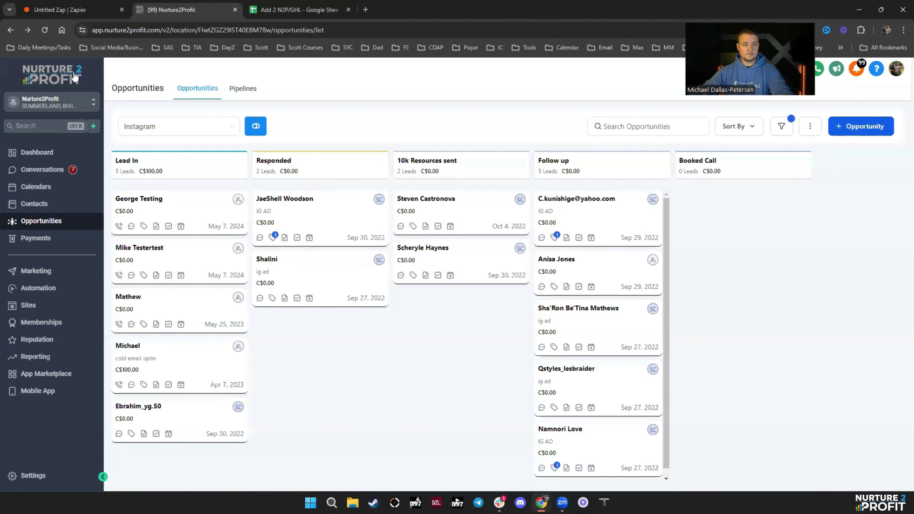
{"action": "left_click", "coordinate": [44, 30]}
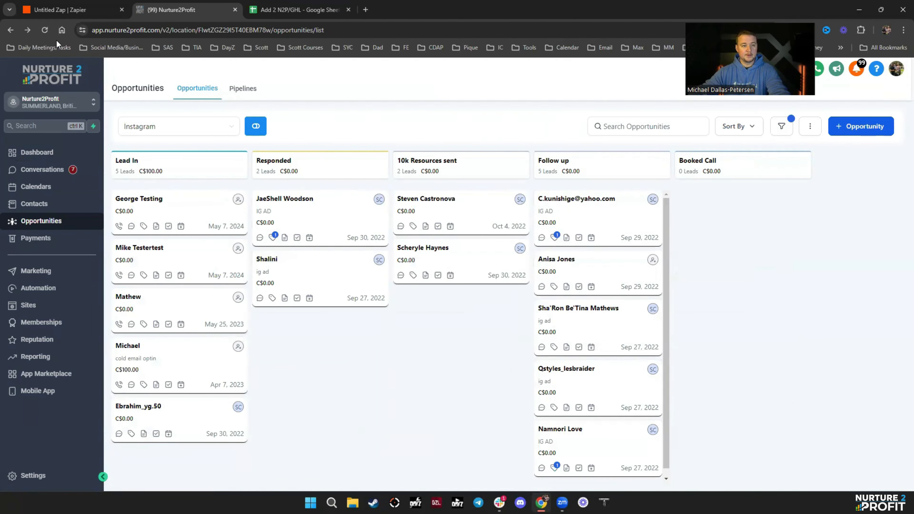
{"action": "left_click", "coordinate": [44, 31]}
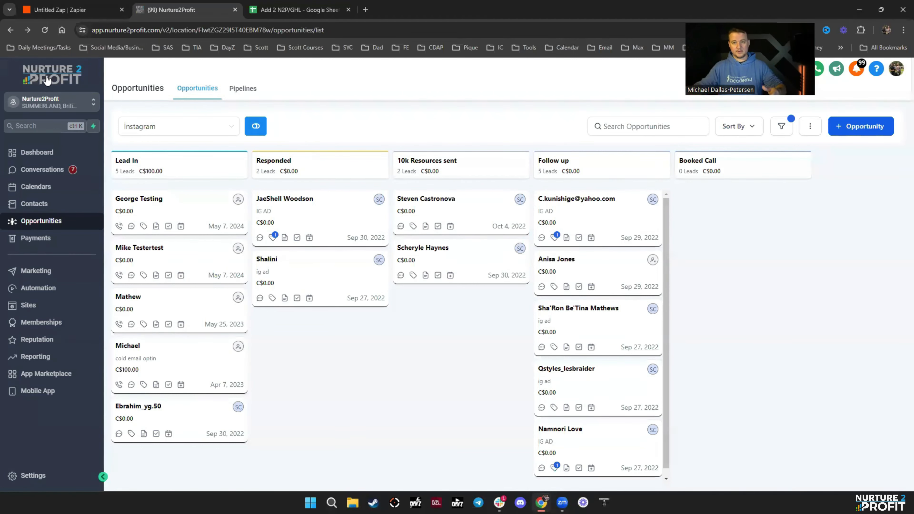
{"action": "left_click", "coordinate": [48, 34]}
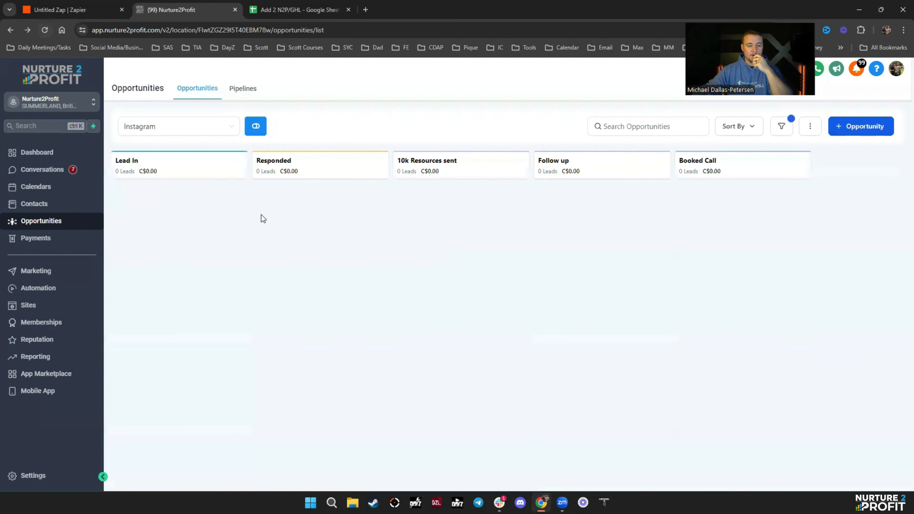
- Close the step settings and open the Zap runs log, showing one successful run
{"action": "left_click", "coordinate": [61, 10]}
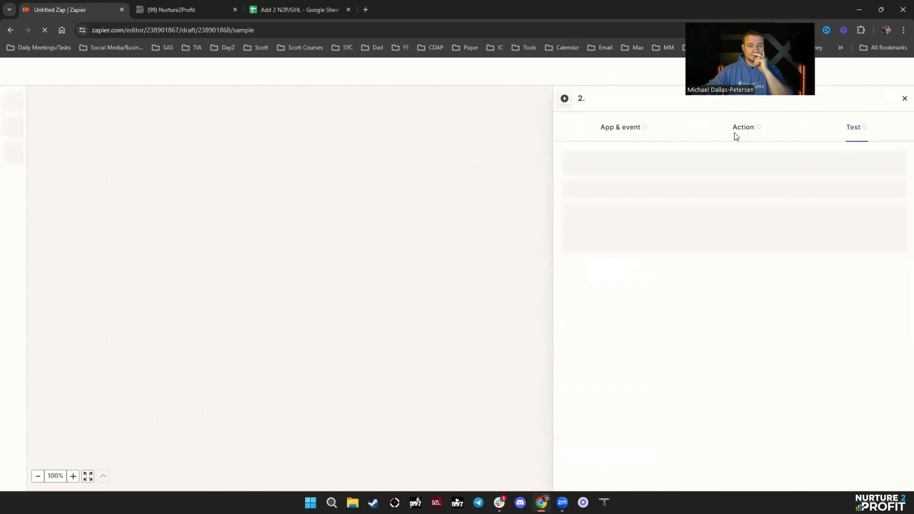
{"action": "left_click", "coordinate": [904, 99]}
{"action": "left_click", "coordinate": [900, 71]}
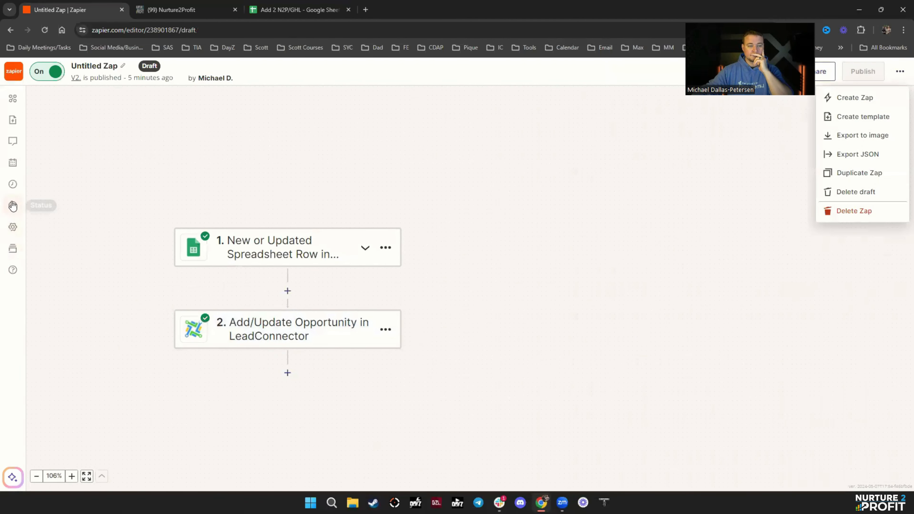
{"action": "left_click", "coordinate": [13, 184]}
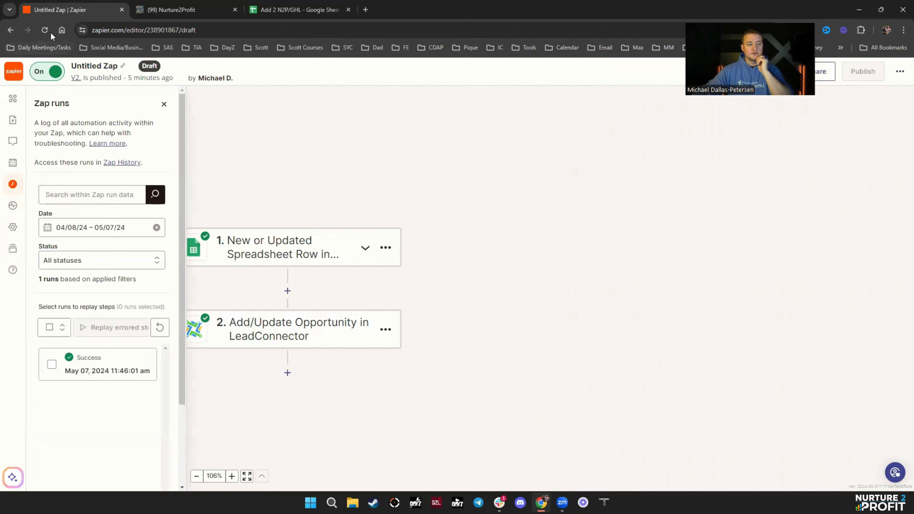
- Glance at the opportunities board, then open the Add/Update Opportunity step's setup
{"action": "left_click", "coordinate": [214, 10]}
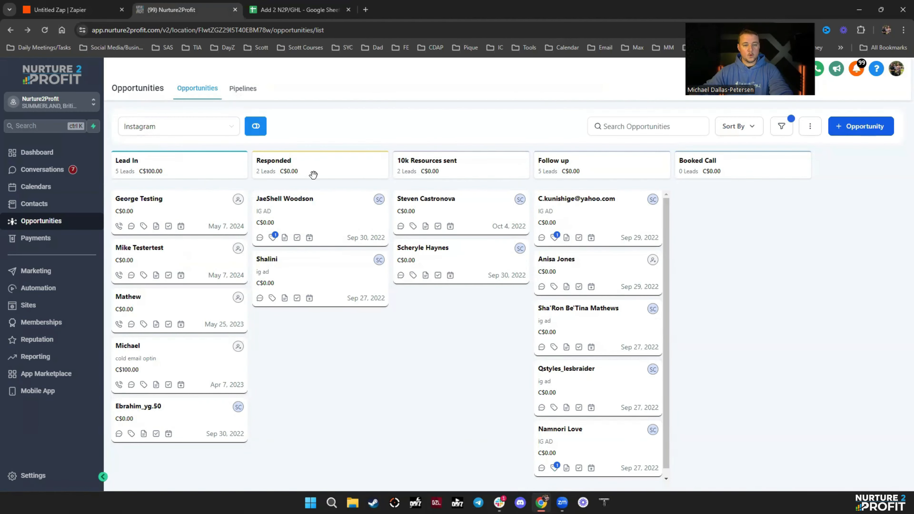
{"action": "left_click", "coordinate": [94, 11]}
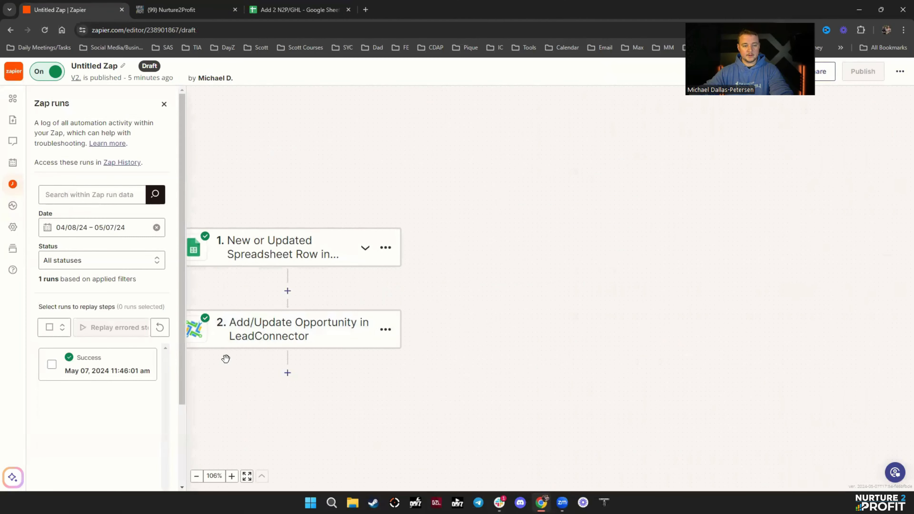
{"action": "left_click", "coordinate": [385, 329]}
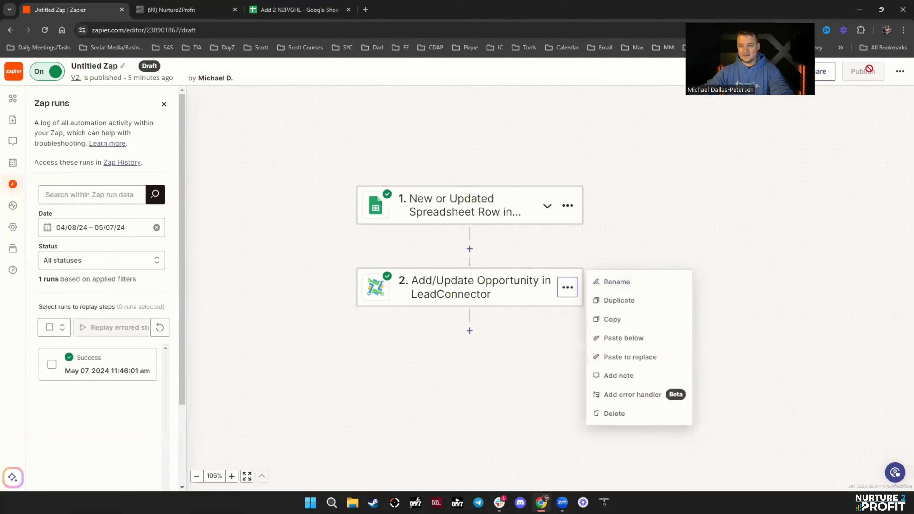
{"action": "left_click", "coordinate": [496, 297]}
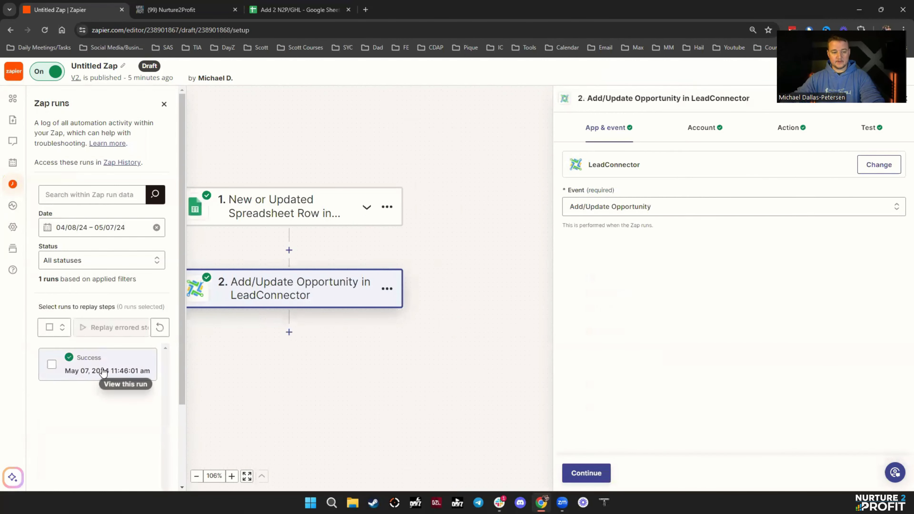
- Review the Add/Update Opportunity step's account and action fields
{"action": "left_click", "coordinate": [789, 129]}
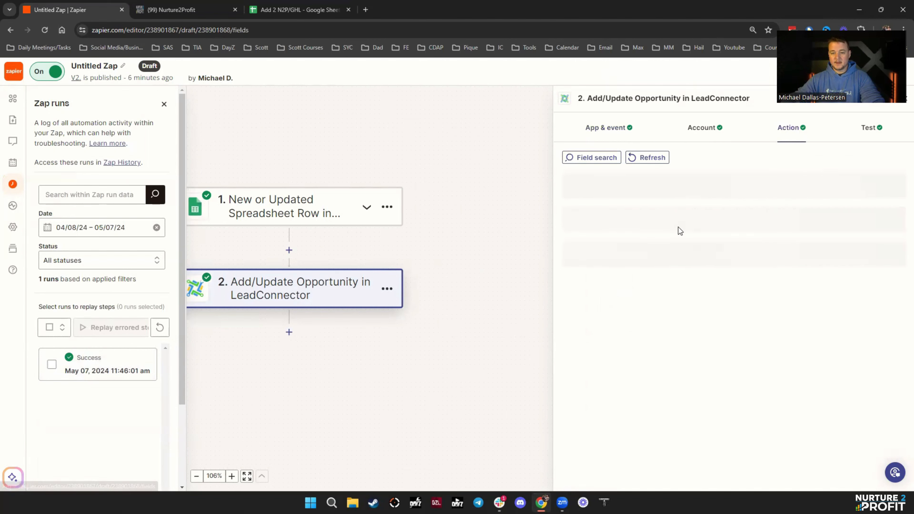
{"action": "left_click", "coordinate": [703, 130]}
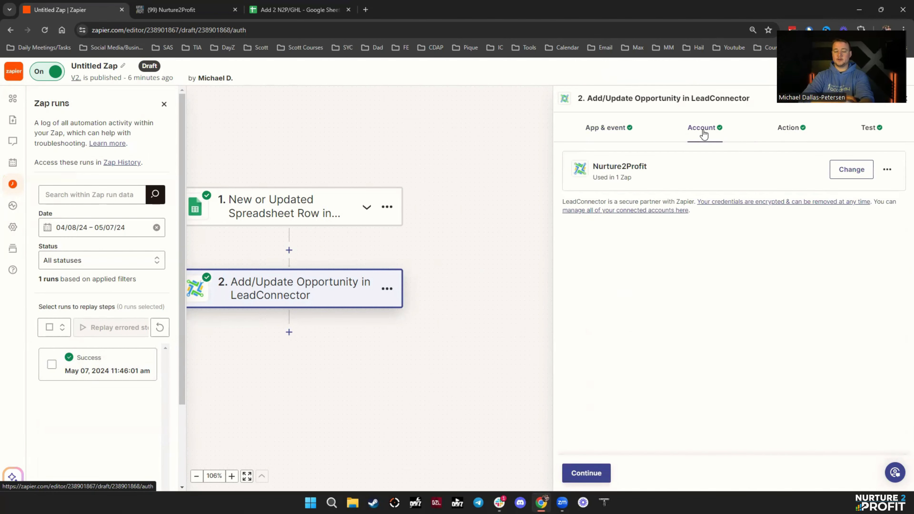
{"action": "left_click", "coordinate": [810, 125]}
{"action": "scroll", "coordinate": [699, 304], "scroll_direction": "down", "scroll_amount": 10}
{"action": "scroll", "coordinate": [713, 321], "scroll_direction": "down", "scroll_amount": 5}
{"action": "scroll", "coordinate": [710, 320], "scroll_direction": "up", "scroll_amount": 9}
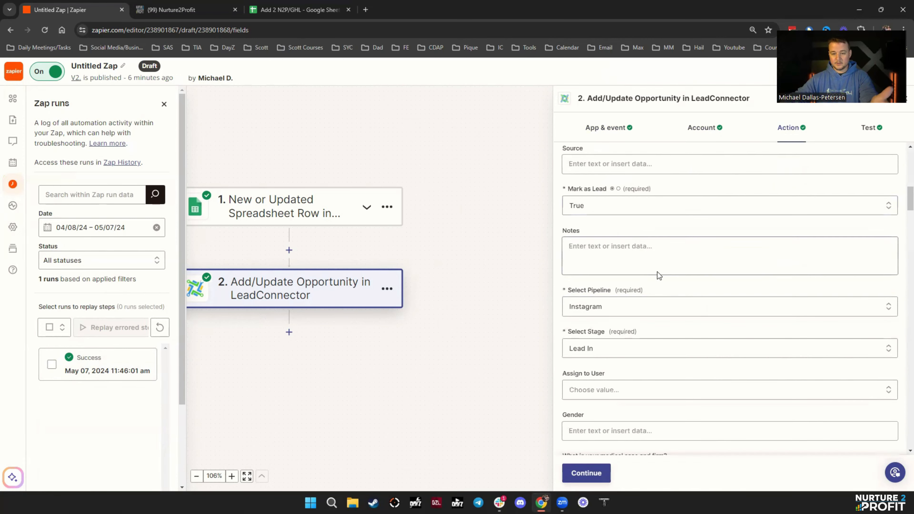
- Check the pipeline stage list, then select Lead In in cell G1 of the Add 2 N2P/GHL sheet
{"action": "left_click", "coordinate": [604, 349]}
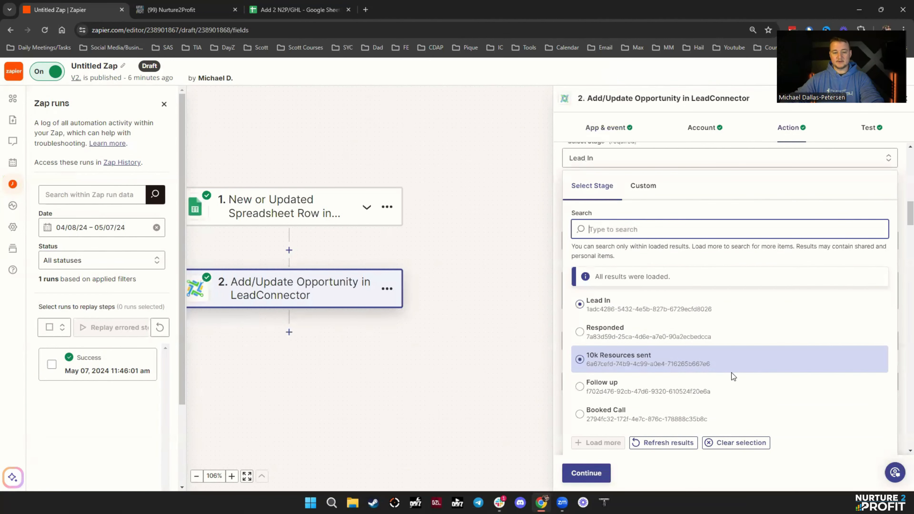
{"action": "left_click", "coordinate": [272, 12]}
{"action": "left_click", "coordinate": [307, 134]}
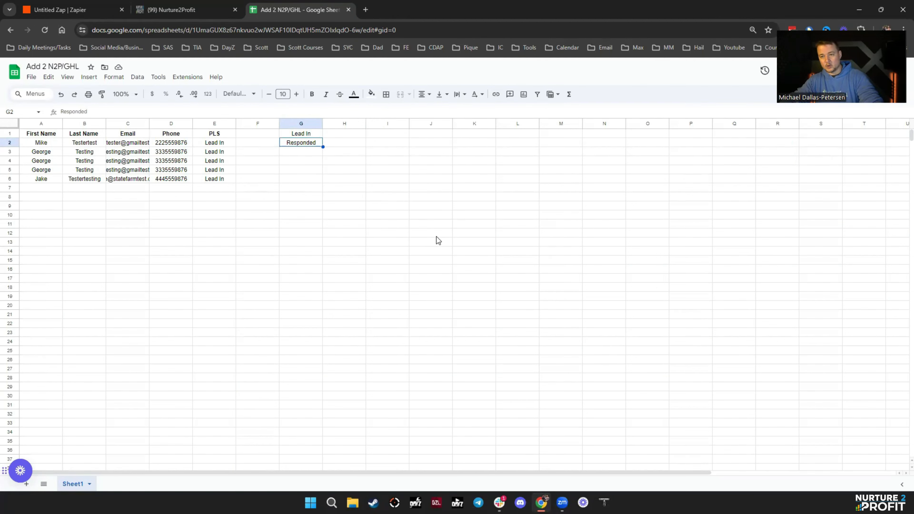
- Open Audit Logs from the Nurture2Profit account settings
{"action": "left_click", "coordinate": [180, 10]}
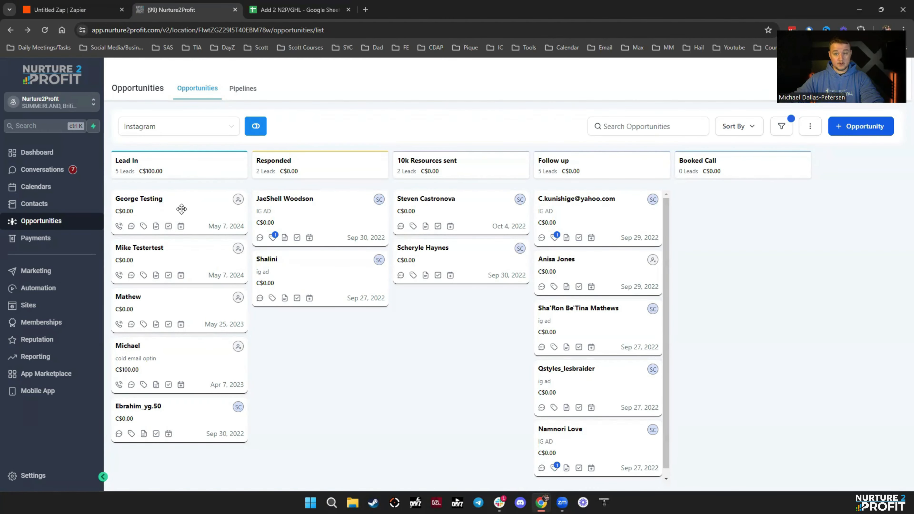
{"action": "left_click", "coordinate": [813, 133]}
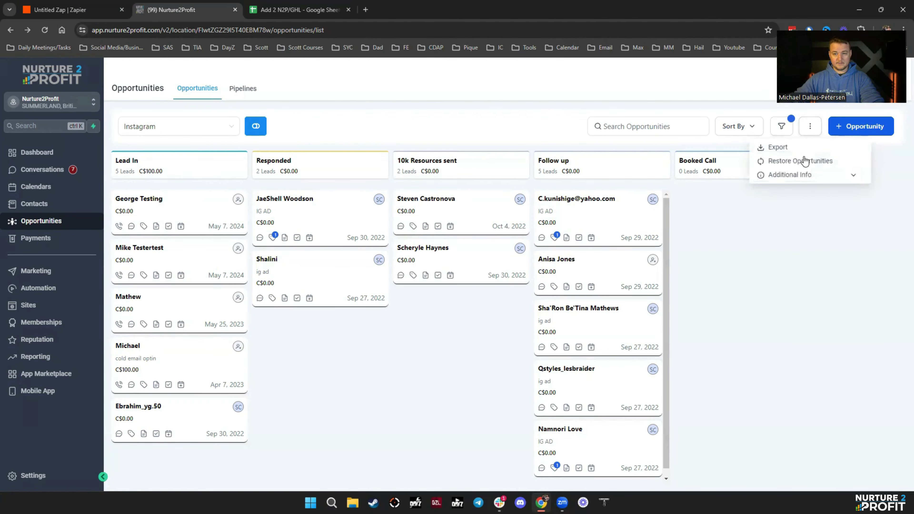
{"action": "left_click", "coordinate": [25, 475]}
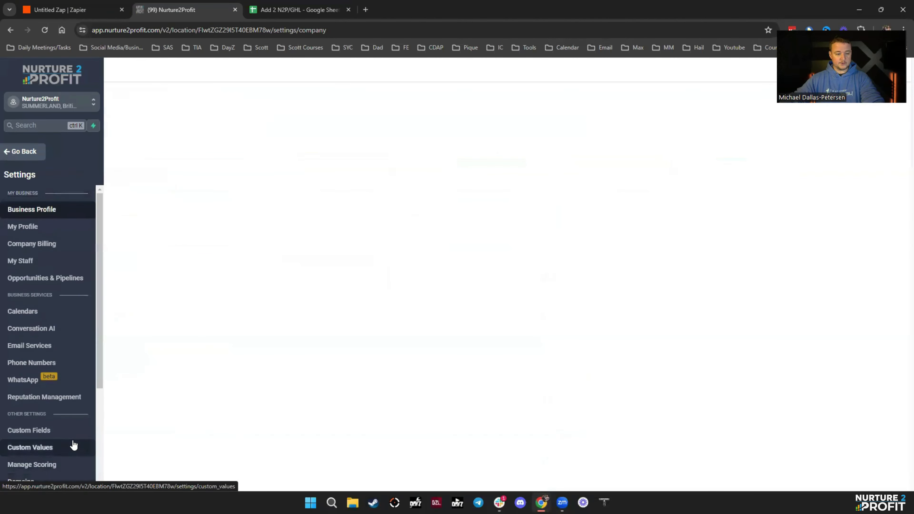
{"action": "scroll", "coordinate": [71, 447], "scroll_direction": "down", "scroll_amount": 3}
{"action": "left_click", "coordinate": [24, 461]}
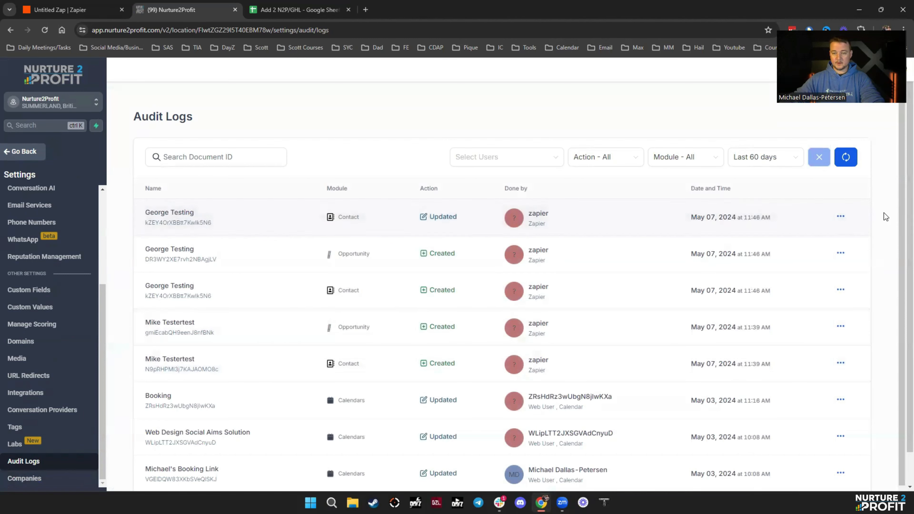
- Inspect the details of the latest contact update entry, then close them
{"action": "left_click", "coordinate": [841, 217]}
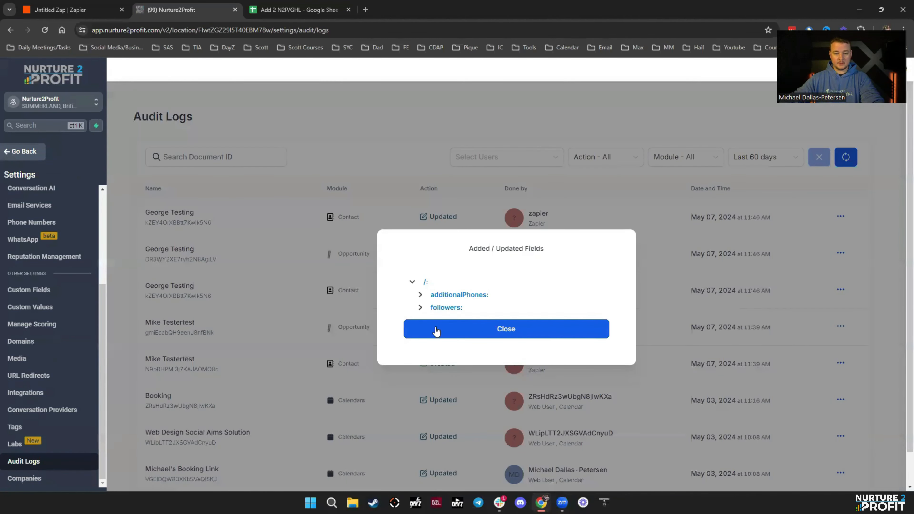
{"action": "left_click", "coordinate": [420, 295]}
{"action": "left_click", "coordinate": [413, 284]}
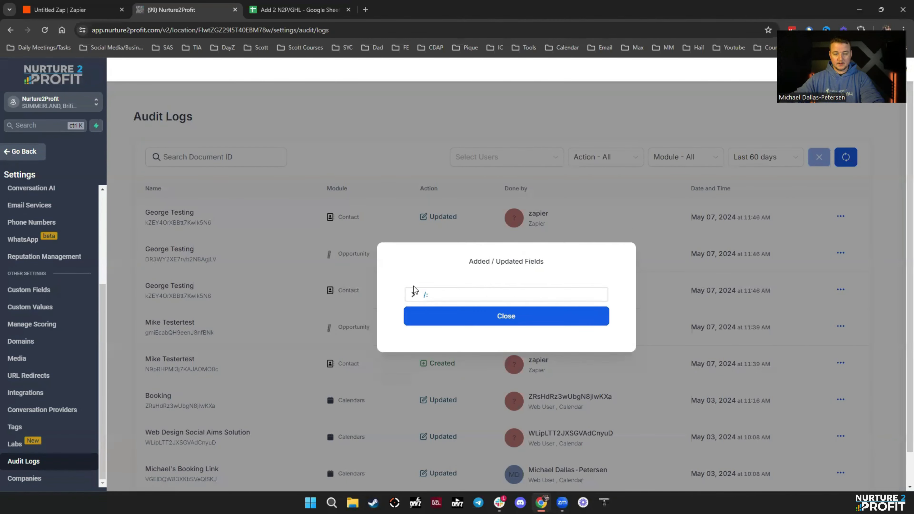
{"action": "left_click", "coordinate": [256, 272]}
- Filter the audit log's Module to Opportunity
{"action": "left_click", "coordinate": [626, 162]}
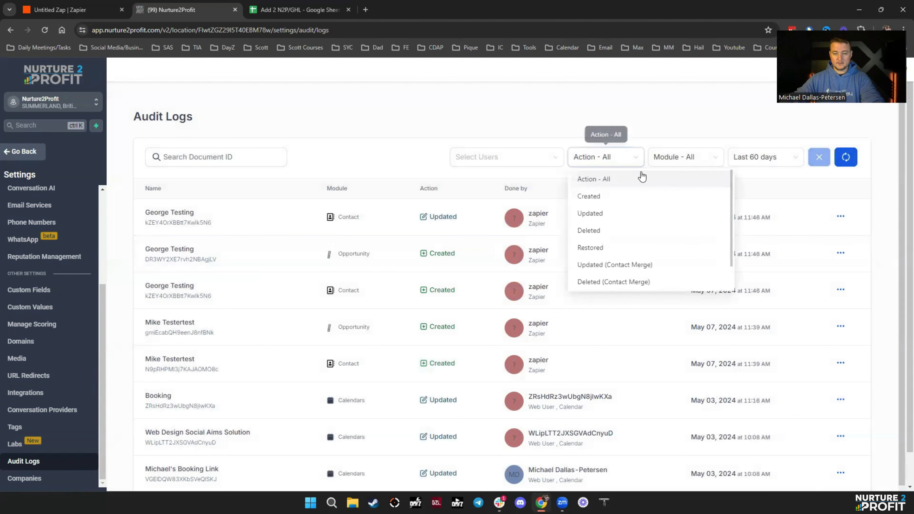
{"action": "left_click", "coordinate": [688, 162]}
{"action": "scroll", "coordinate": [736, 223], "scroll_direction": "down", "scroll_amount": 3}
{"action": "scroll", "coordinate": [737, 226], "scroll_direction": "down", "scroll_amount": 5}
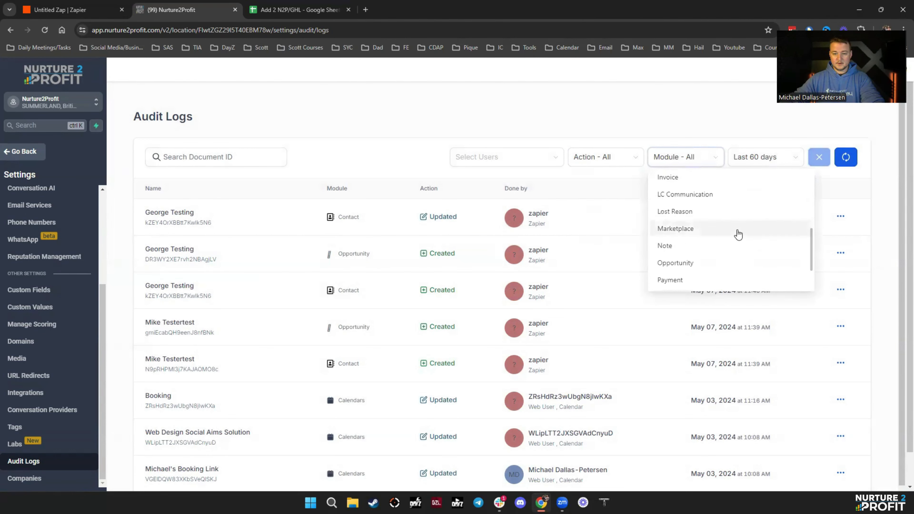
{"action": "scroll", "coordinate": [700, 208], "scroll_direction": "up", "scroll_amount": 6}
{"action": "scroll", "coordinate": [708, 238], "scroll_direction": "down", "scroll_amount": 3}
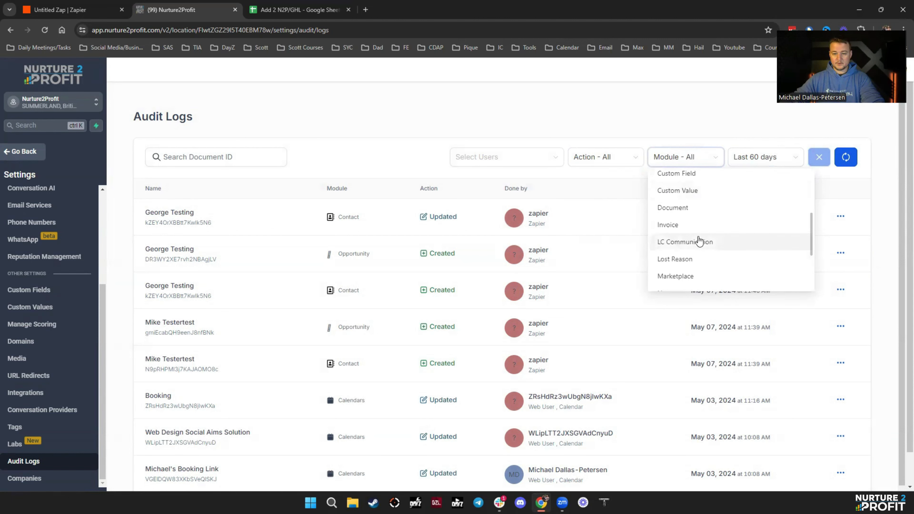
{"action": "scroll", "coordinate": [707, 261], "scroll_direction": "up", "scroll_amount": 1}
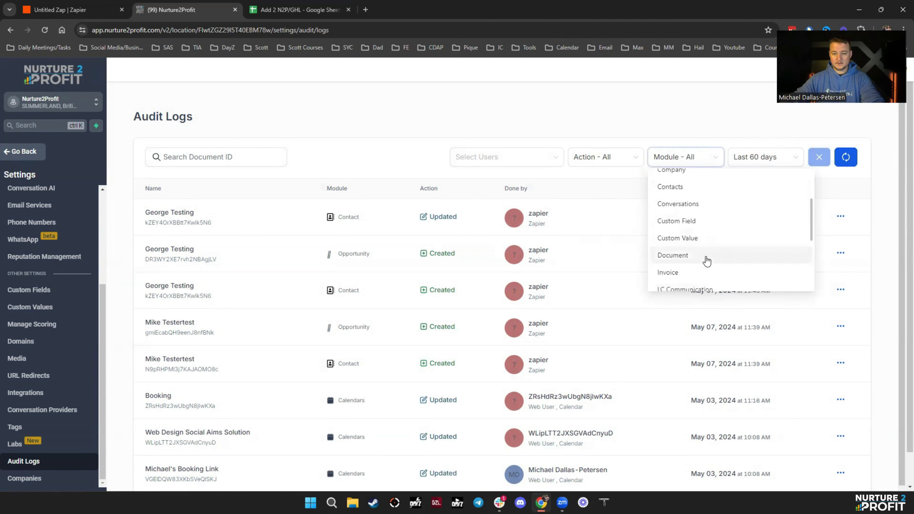
{"action": "scroll", "coordinate": [707, 261], "scroll_direction": "down", "scroll_amount": 3}
{"action": "left_click", "coordinate": [706, 260]}
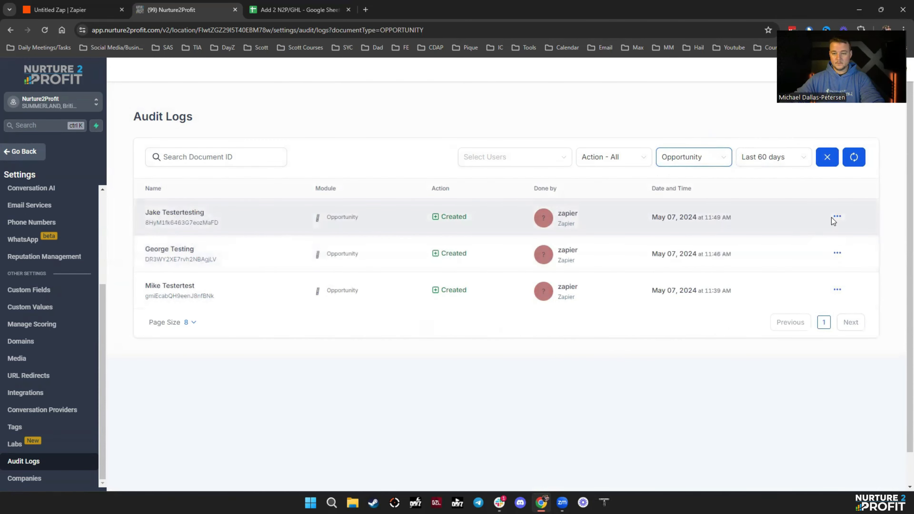
- Copy the newest opportunity's Lead In pipelineStageId into cell H1 of the sheet
{"action": "left_click", "coordinate": [834, 199]}
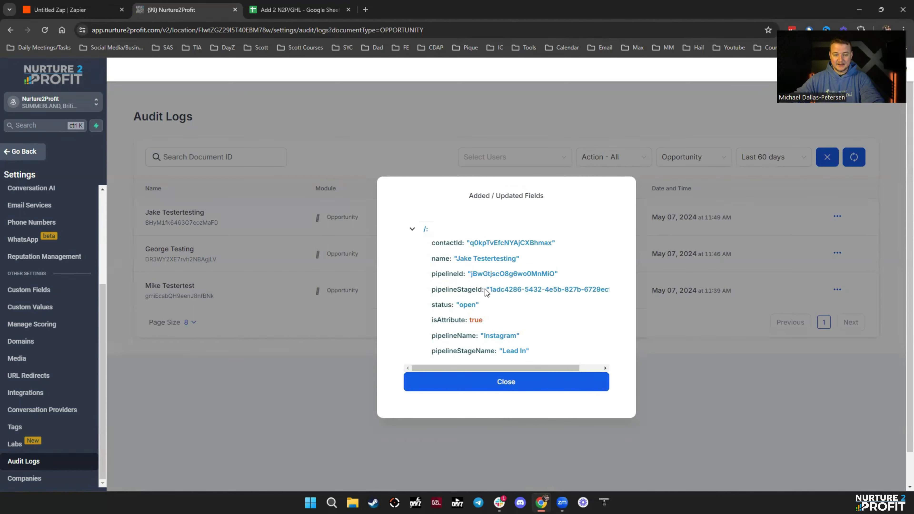
{"action": "left_click_drag", "start_coordinate": [492, 289], "coordinate": [608, 298]}
{"action": "key", "text": "ctrl+c"}
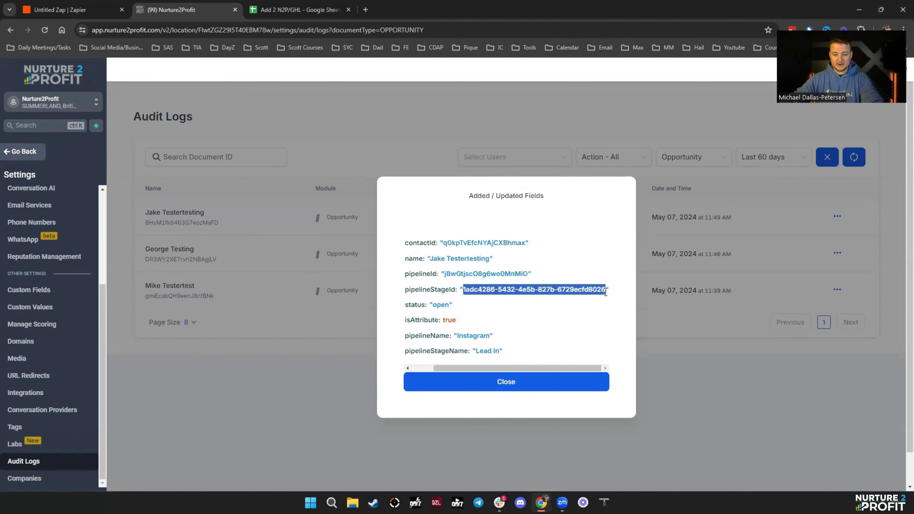
{"action": "left_click", "coordinate": [298, 10]}
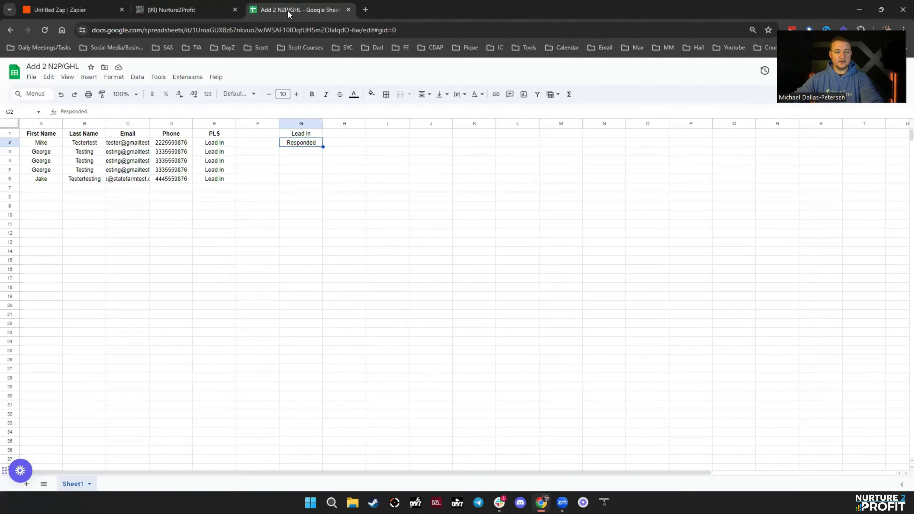
{"action": "left_click", "coordinate": [335, 134]}
{"action": "key", "text": "ctrl+v"}
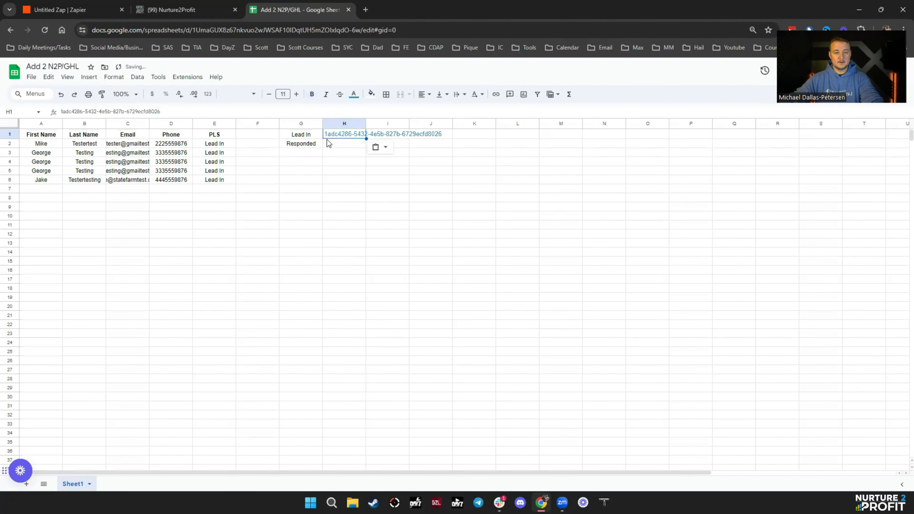
{"action": "left_click", "coordinate": [507, 189]}
{"action": "left_click", "coordinate": [142, 11]}
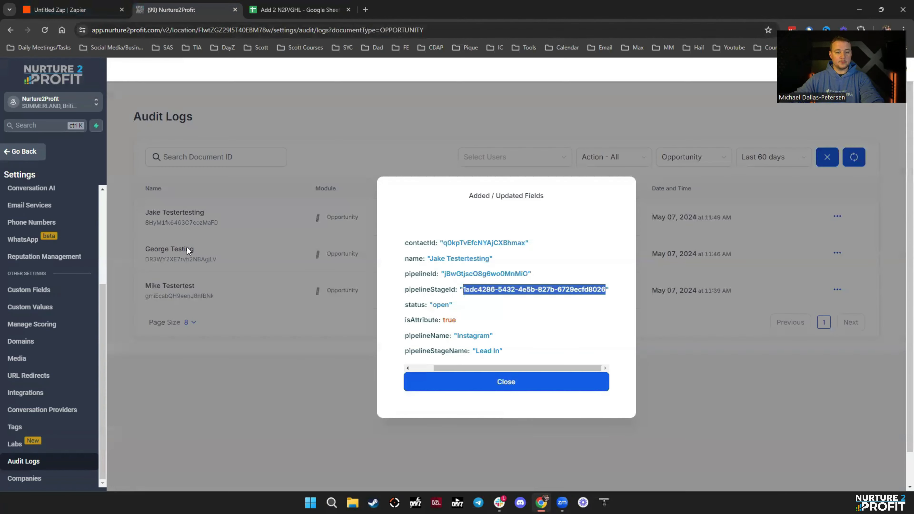
{"action": "left_click", "coordinate": [174, 282]}
- Duplicate the audit logs tab and drag the newest test lead card into Responded
{"action": "right_click", "coordinate": [181, 15]}
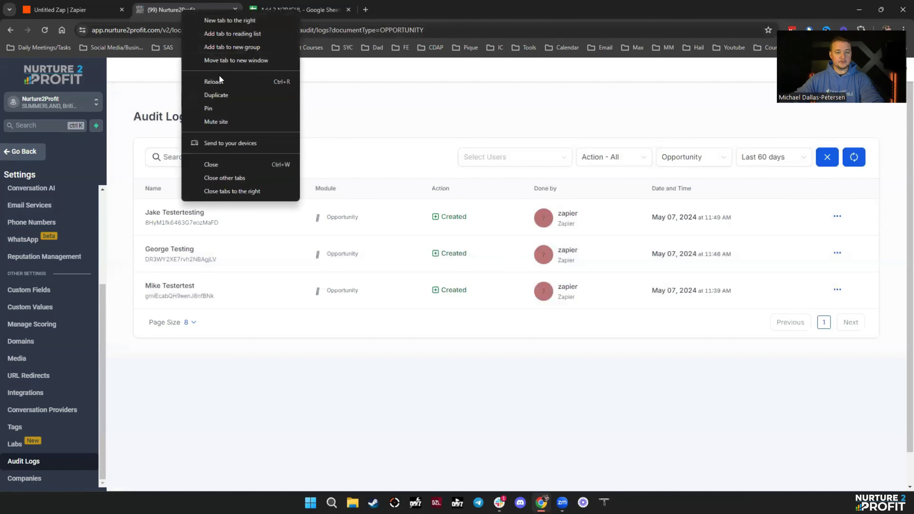
{"action": "left_click", "coordinate": [221, 92]}
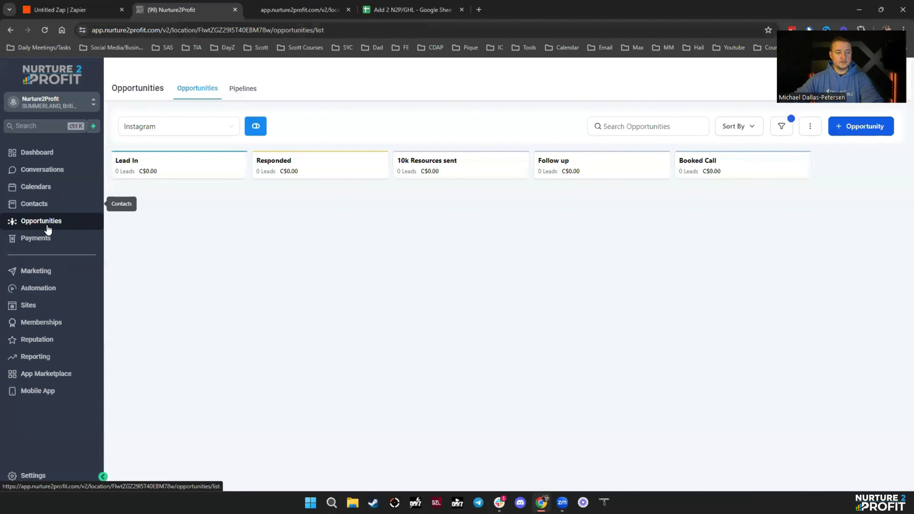
{"action": "mouse_move", "coordinate": [164, 204]}
{"action": "left_mouse_down"}
{"action": "mouse_move", "coordinate": [204, 241]}
{"action": "mouse_move", "coordinate": [174, 207]}
{"action": "left_mouse_up"}
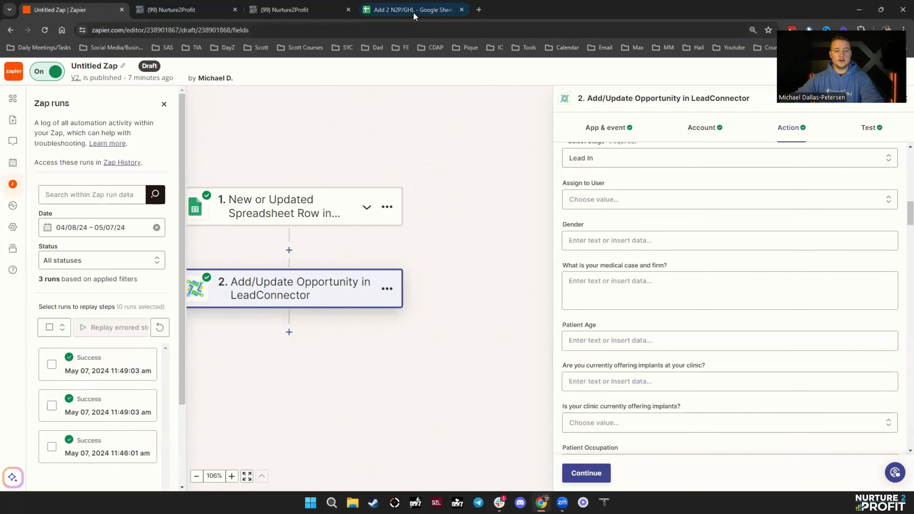
{"action": "left_click", "coordinate": [196, 11]}
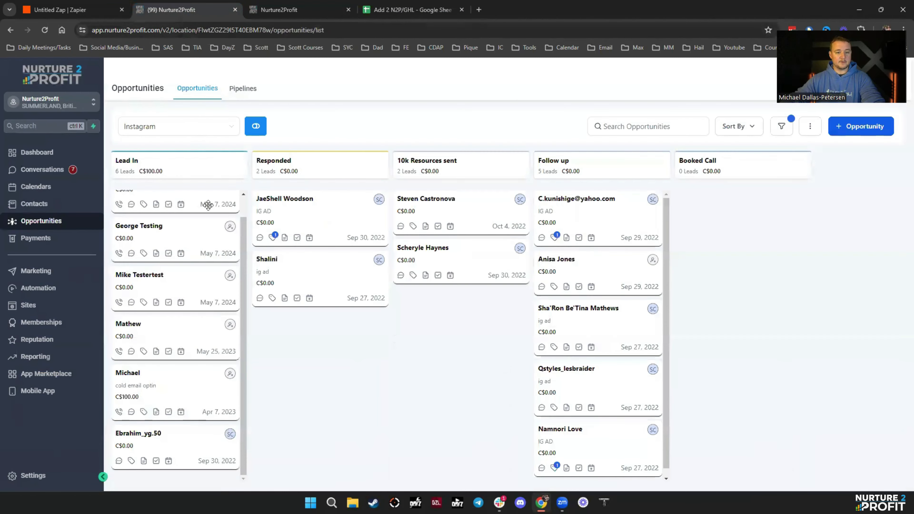
{"action": "scroll", "coordinate": [158, 213], "scroll_direction": "up", "scroll_amount": 2}
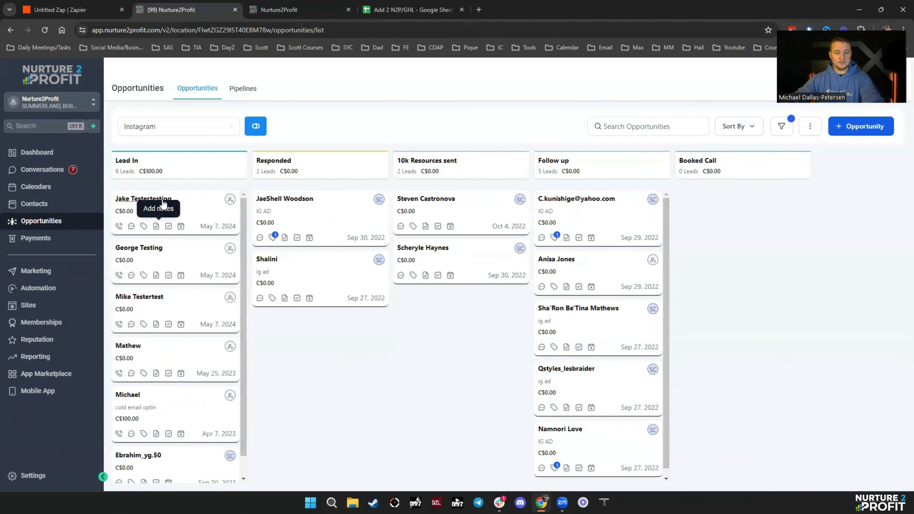
{"action": "left_click_drag", "start_coordinate": [158, 210], "coordinate": [324, 210]}
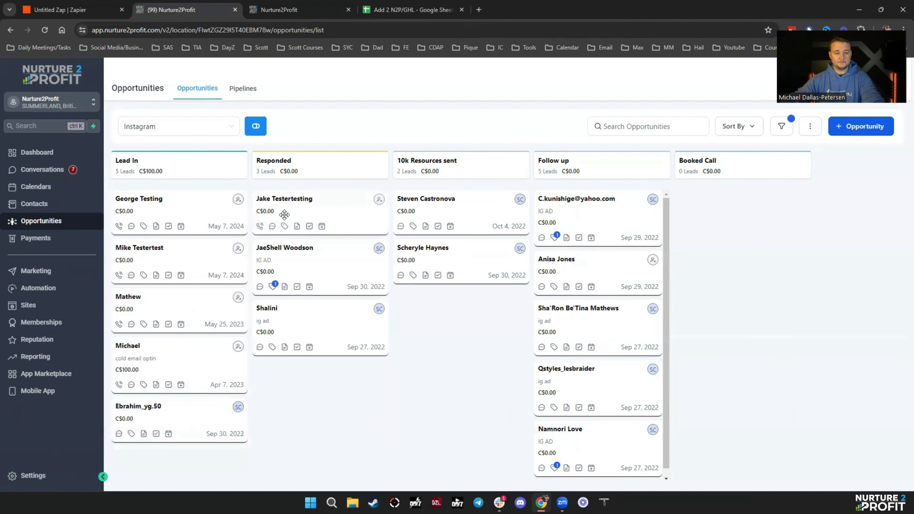
- Reload the audit log and select the Responded pipelineStageId from the stage update details
{"action": "left_click", "coordinate": [288, 10]}
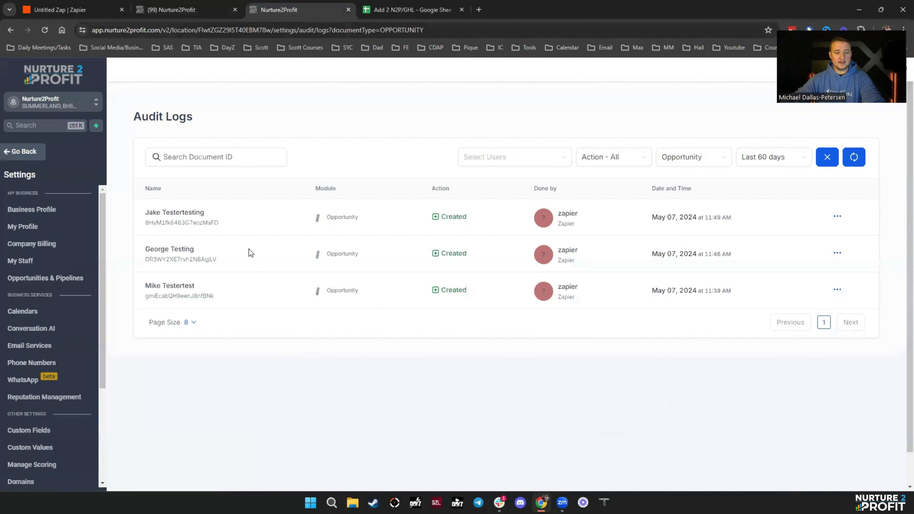
{"action": "left_click", "coordinate": [859, 161]}
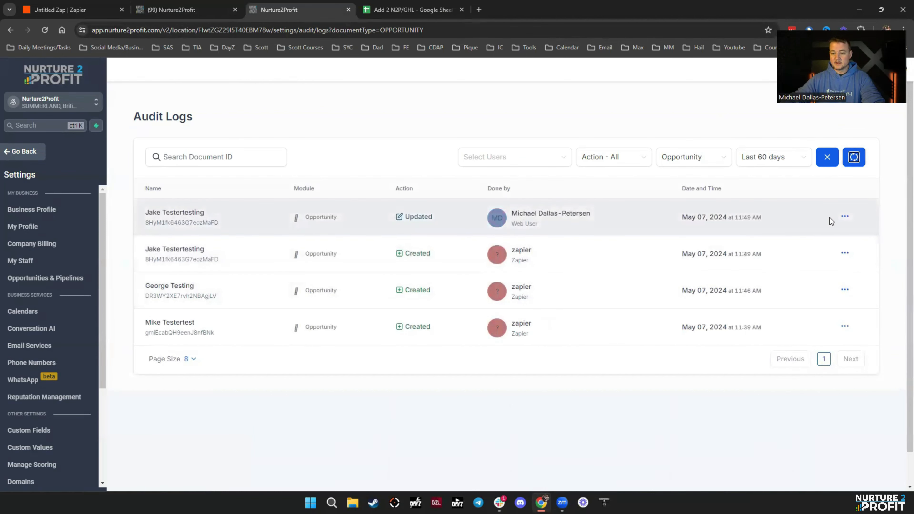
{"action": "left_click", "coordinate": [824, 230]}
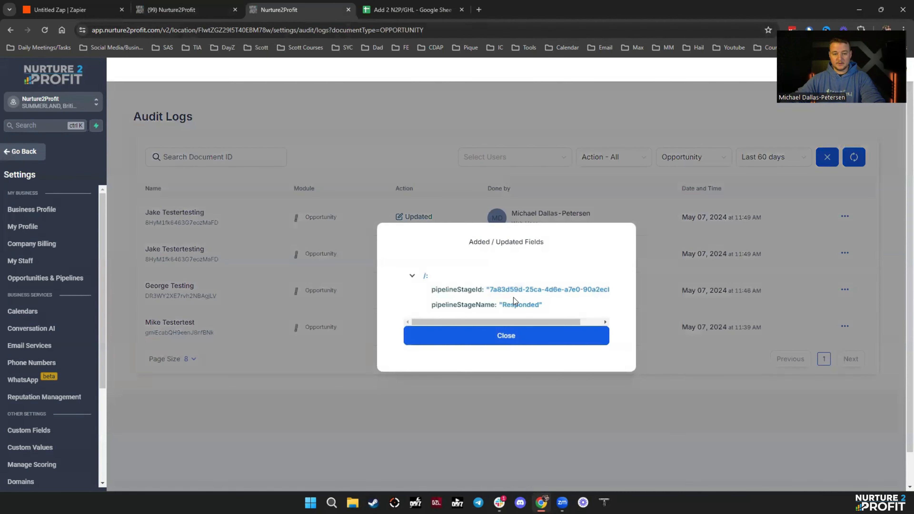
{"action": "left_click_drag", "start_coordinate": [498, 286], "coordinate": [613, 291]}
{"action": "key", "text": "ctrl+c"}
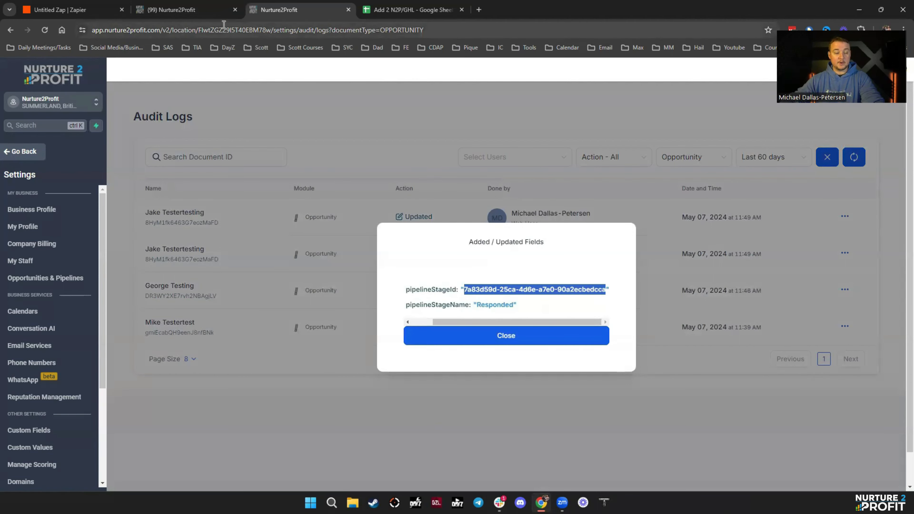
- Paste the Responded stage ID into cell H2 and autofit column H
{"action": "left_click", "coordinate": [410, 10]}
{"action": "left_click", "coordinate": [344, 144]}
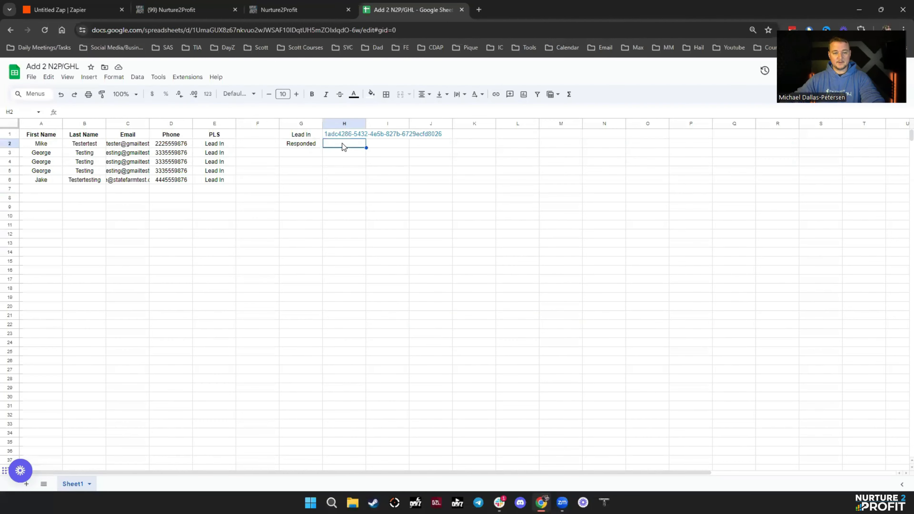
{"action": "key", "text": "ctrl+v"}
{"action": "left_click", "coordinate": [467, 207]}
{"action": "double_click", "coordinate": [365, 123]}
{"action": "left_click", "coordinate": [408, 225]}
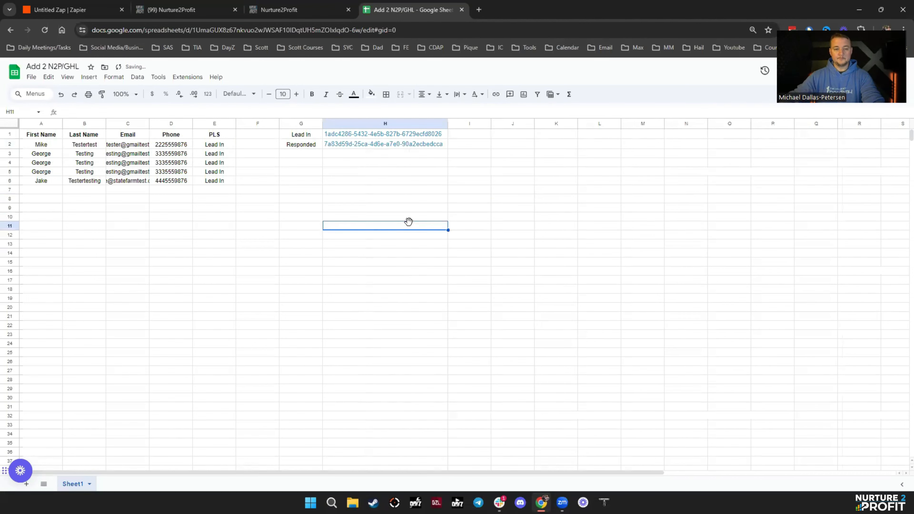
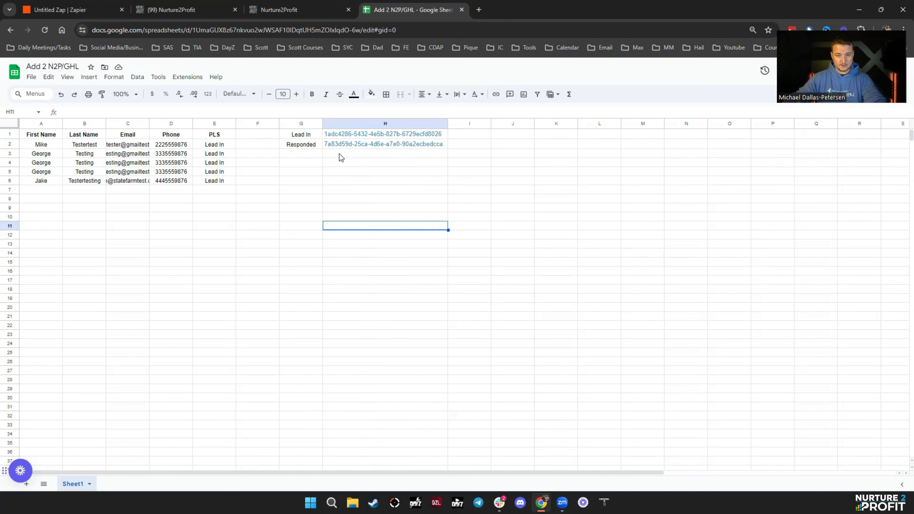
- Move the Responded header and its ID into I1:I2, and the Lead In ID into G2
{"action": "left_click", "coordinate": [302, 146]}
{"action": "key", "text": "ctrl+x"}
{"action": "left_click", "coordinate": [462, 134]}
{"action": "key", "text": "ctrl+v"}
{"action": "left_click", "coordinate": [398, 147]}
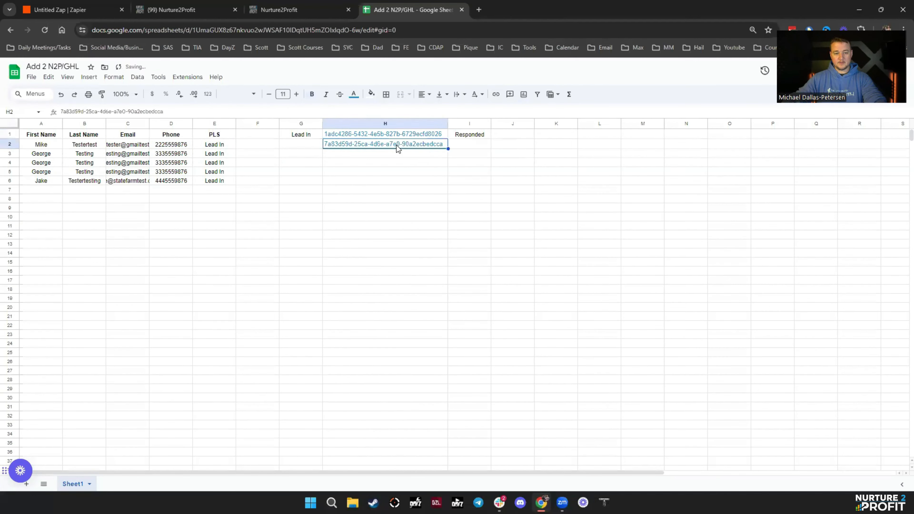
{"action": "left_click", "coordinate": [466, 146]}
{"action": "key", "text": "ctrl+v"}
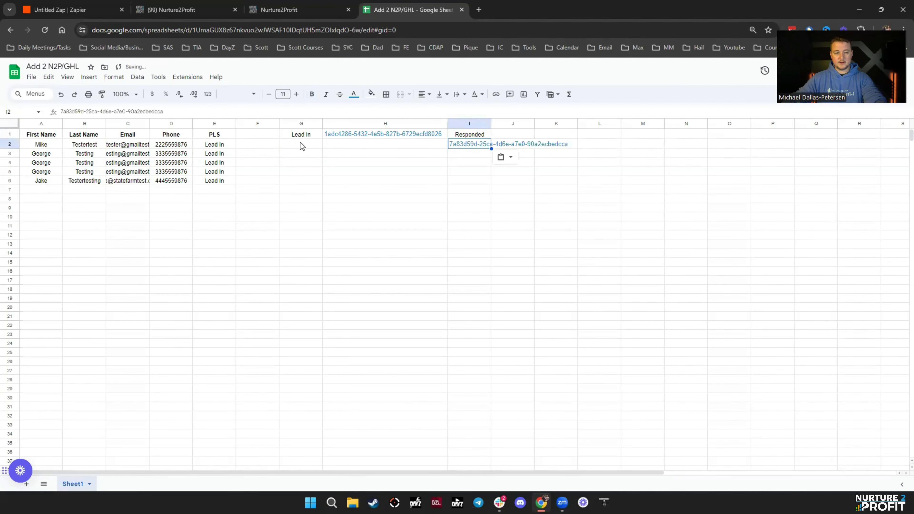
{"action": "left_click", "coordinate": [338, 139]}
{"action": "key", "text": "ctrl+x"}
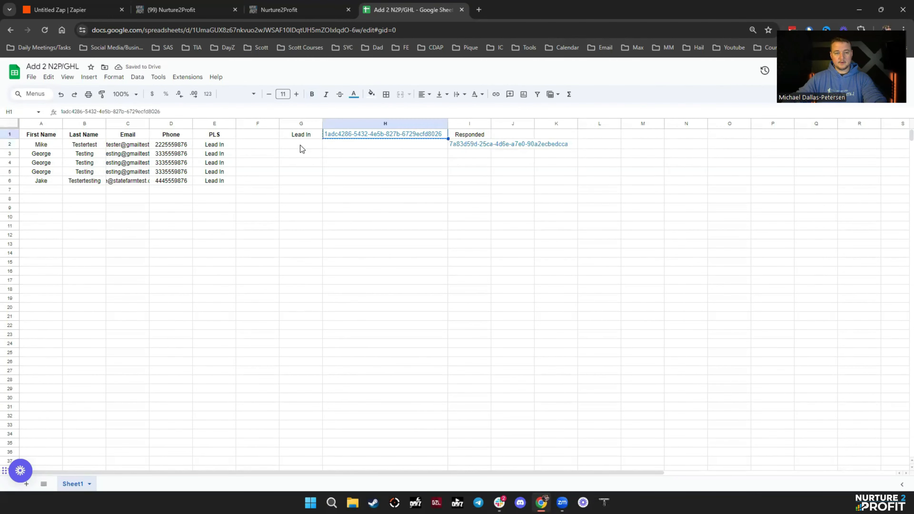
{"action": "left_click", "coordinate": [299, 146]}
{"action": "key", "text": "ctrl+v"}
{"action": "left_click", "coordinate": [402, 191]}
- Delete the empty column H and widen columns G and H to show the full IDs
{"action": "right_click", "coordinate": [384, 135]}
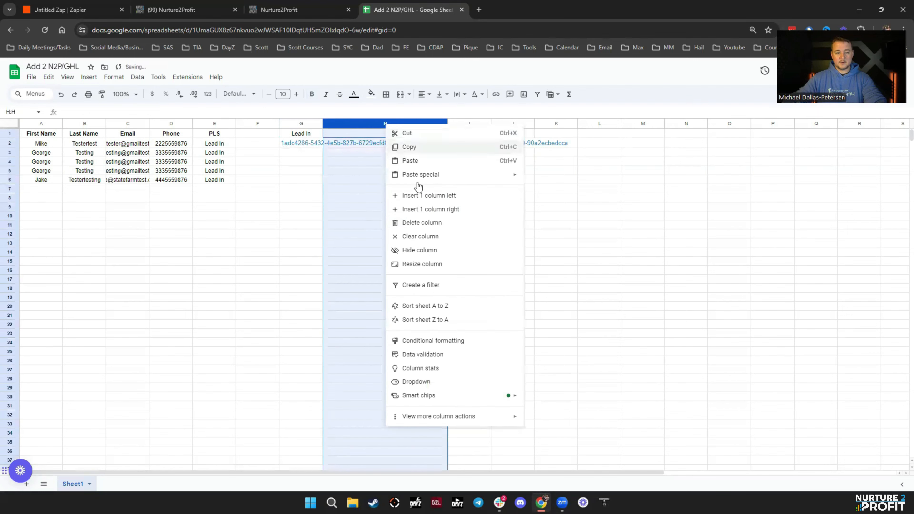
{"action": "left_click", "coordinate": [418, 222]}
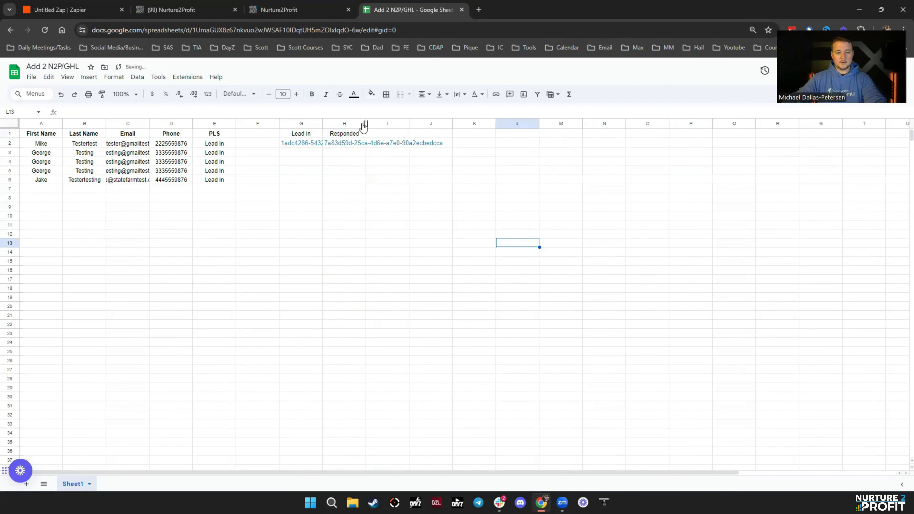
{"action": "left_click_drag", "start_coordinate": [365, 124], "coordinate": [448, 124]}
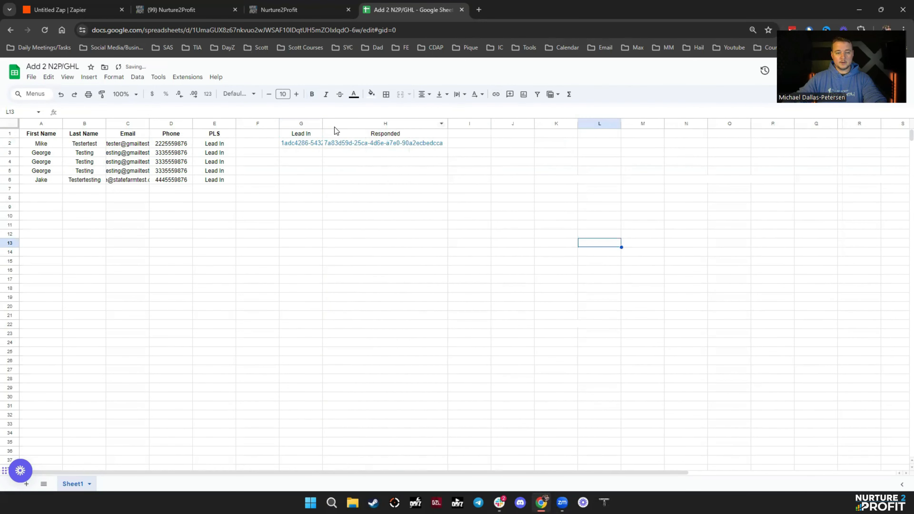
{"action": "left_click_drag", "start_coordinate": [323, 123], "coordinate": [382, 123]}
{"action": "left_click", "coordinate": [418, 204]}
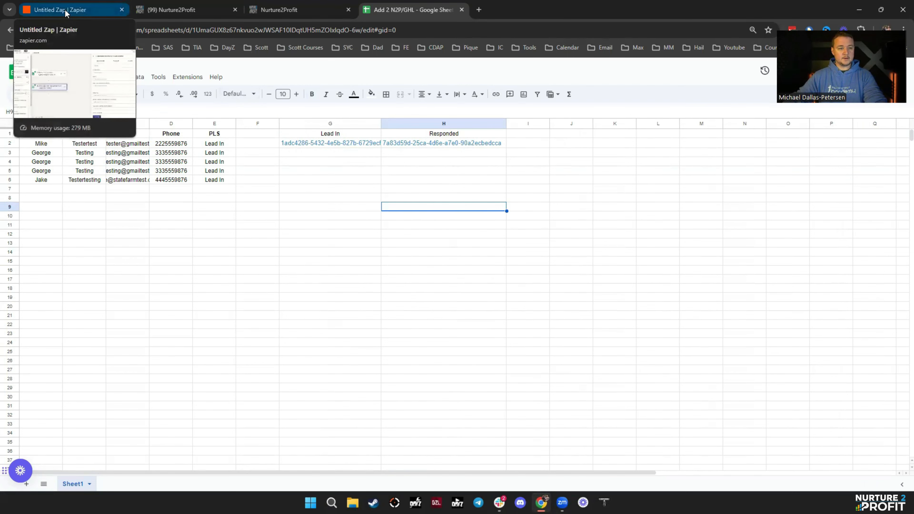
- Close the Zap runs log and paste a duplicate of the Jake test row into row 7
{"action": "left_click", "coordinate": [90, 18]}
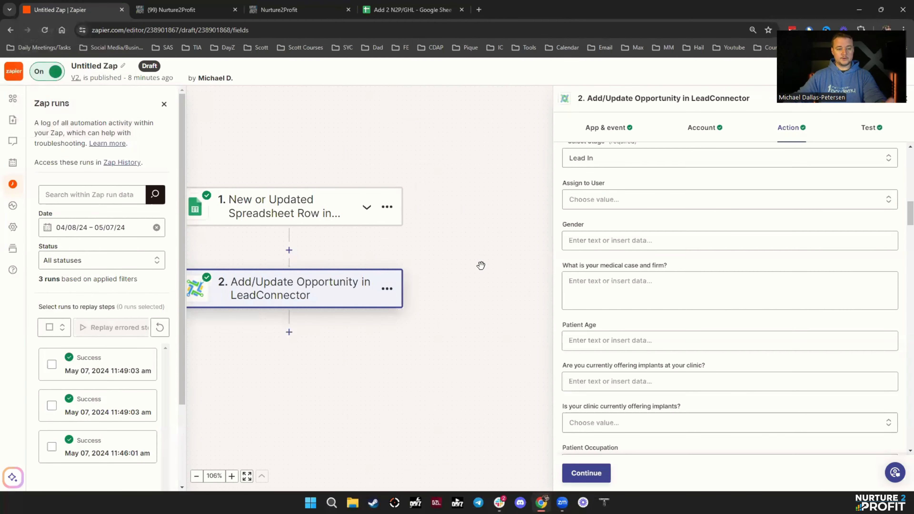
{"action": "left_click", "coordinate": [164, 104]}
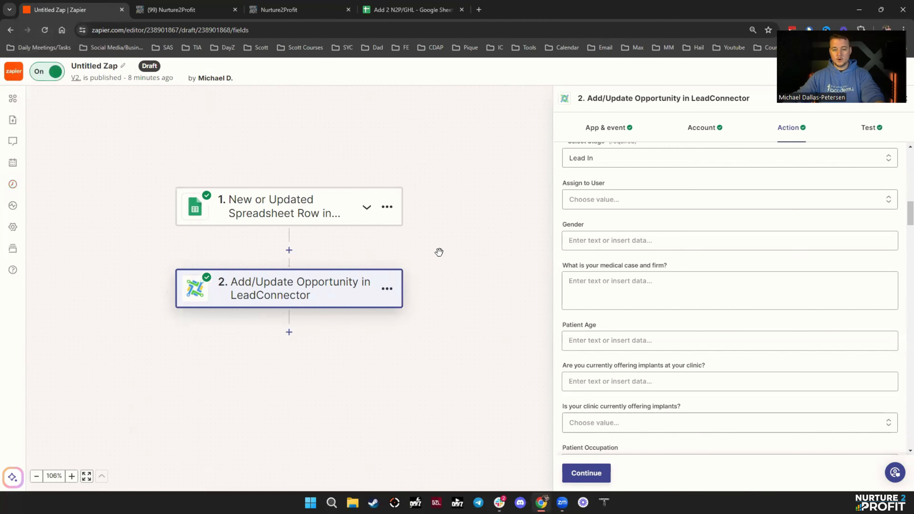
{"action": "left_click", "coordinate": [413, 10]}
{"action": "left_click_drag", "start_coordinate": [37, 182], "coordinate": [215, 184]}
{"action": "left_click", "coordinate": [43, 188]}
{"action": "key", "text": "ctrl+v"}
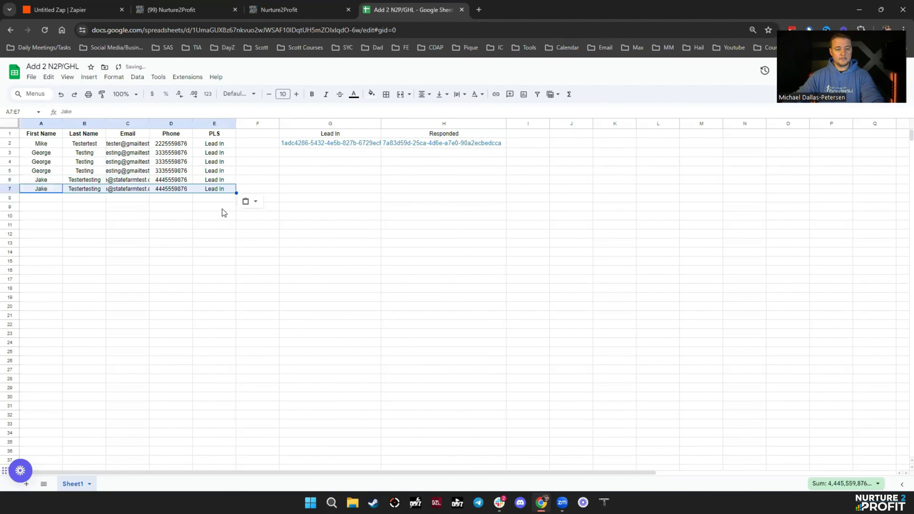
{"action": "left_click", "coordinate": [274, 247]}
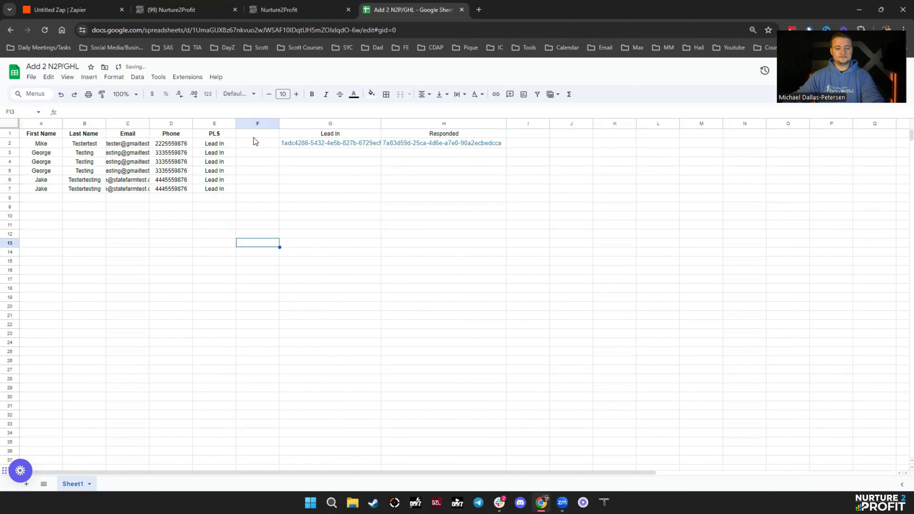
- Insert a new blank step between the Sheets trigger and the LeadConnector action
{"action": "left_click", "coordinate": [108, 11]}
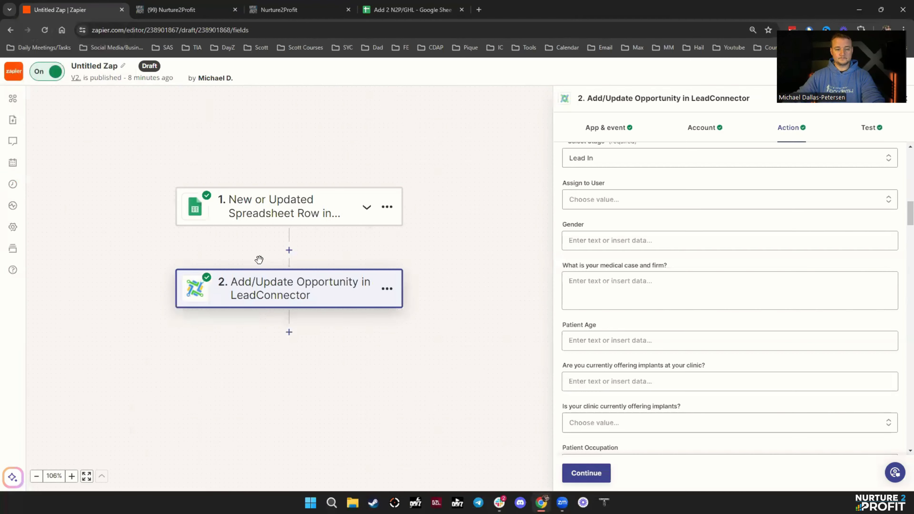
{"action": "left_click", "coordinate": [280, 216]}
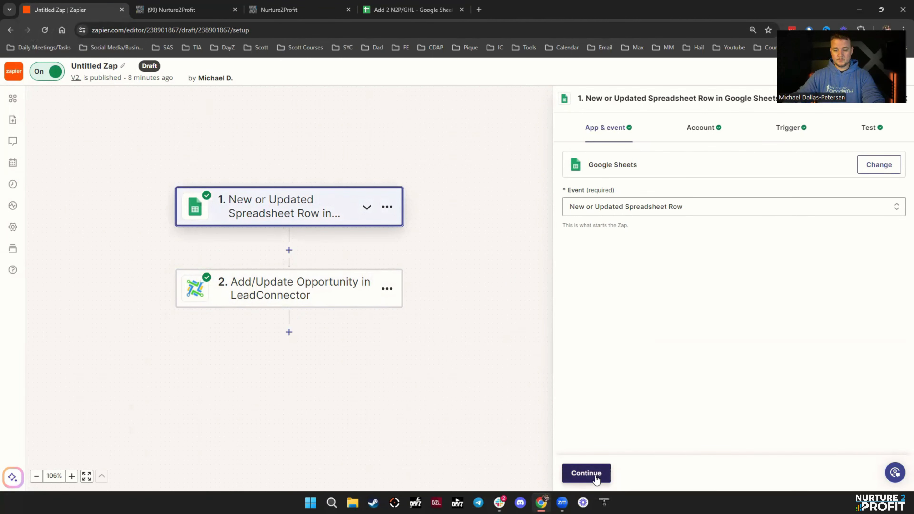
{"action": "left_click", "coordinate": [289, 250]}
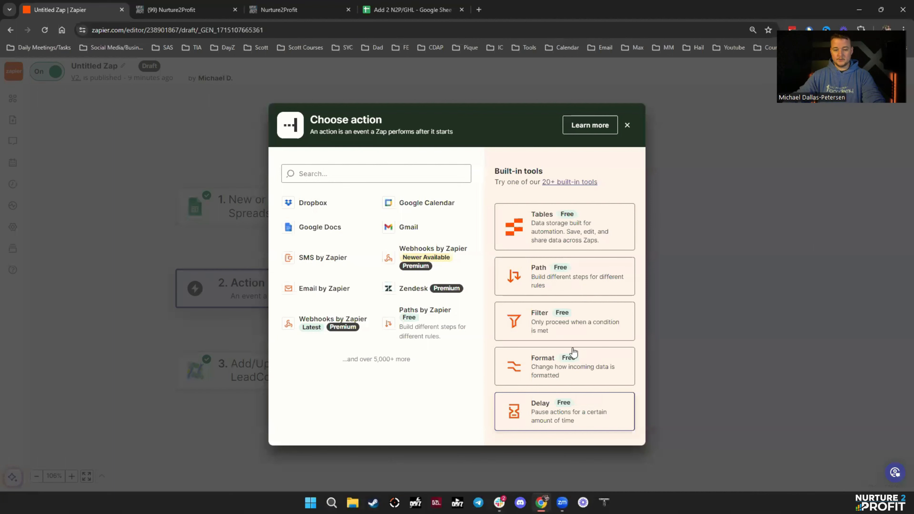
- Add a Formatter by Zapier step using the Utilities event
{"action": "left_click", "coordinate": [561, 367]}
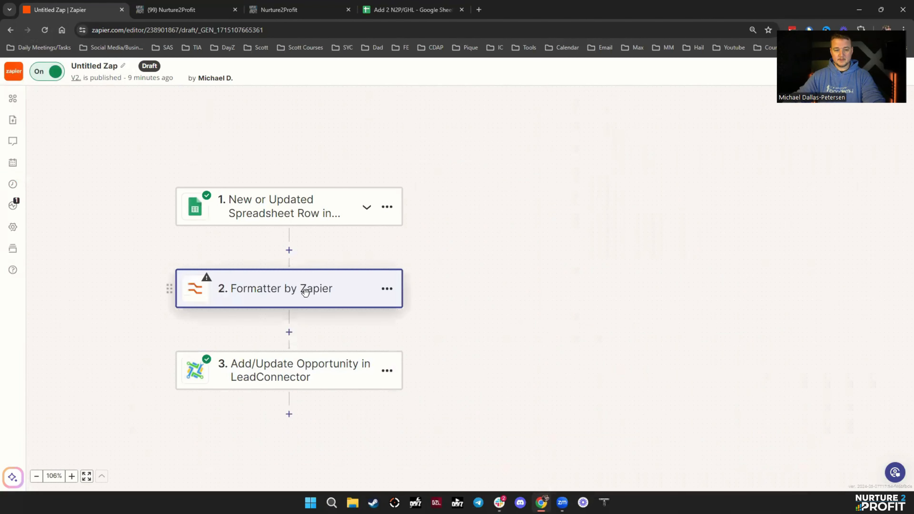
{"action": "left_click", "coordinate": [647, 215]}
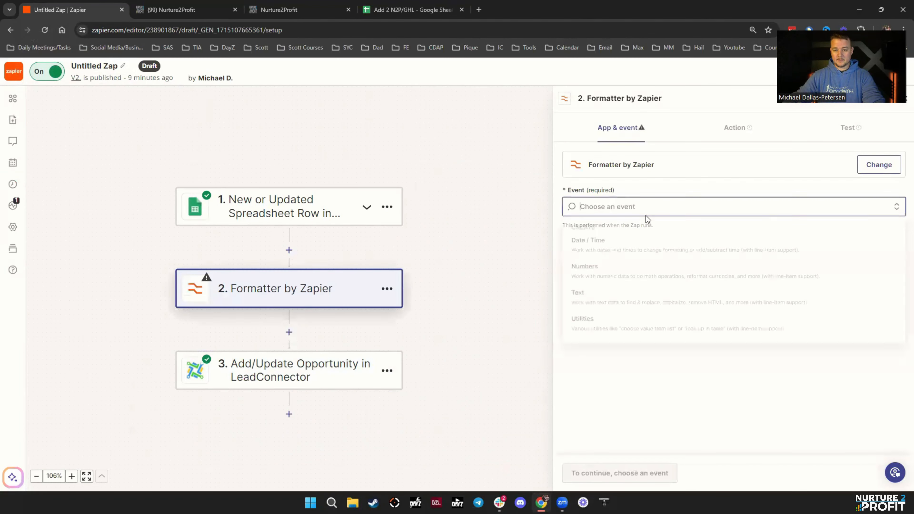
{"action": "left_click", "coordinate": [597, 330]}
{"action": "left_click", "coordinate": [584, 473]}
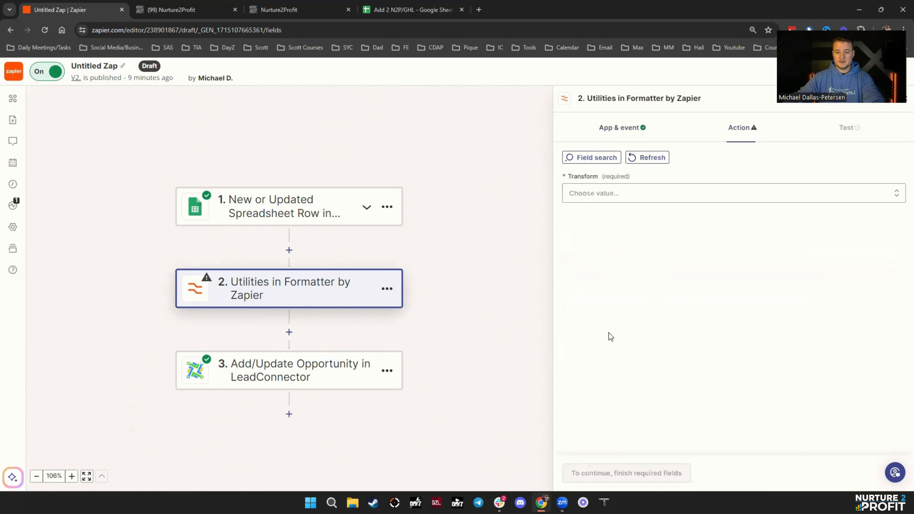
- Choose the Lookup Table transform keyed on the sheet's PLS value, with a second table row
{"action": "left_click", "coordinate": [611, 200]}
{"action": "scroll", "coordinate": [673, 368], "scroll_direction": "down", "scroll_amount": 1}
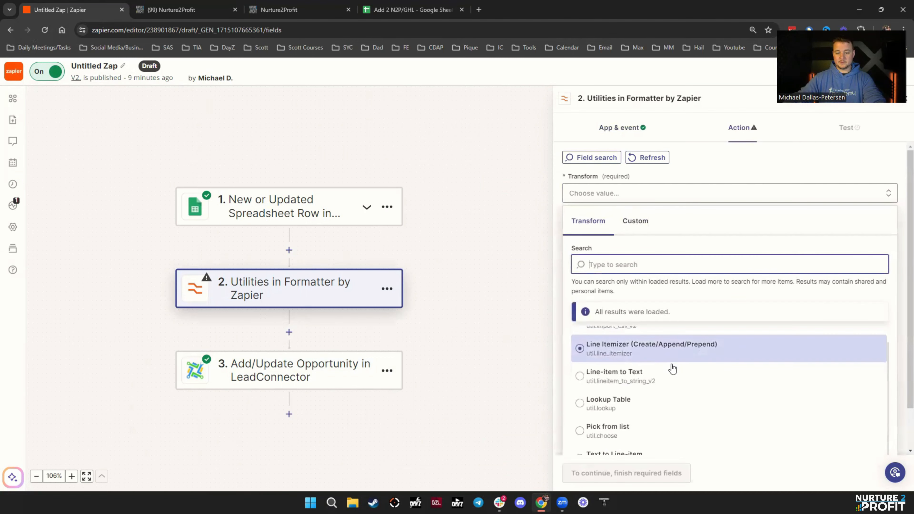
{"action": "scroll", "coordinate": [649, 432], "scroll_direction": "down", "scroll_amount": 1}
{"action": "left_click", "coordinate": [642, 358]}
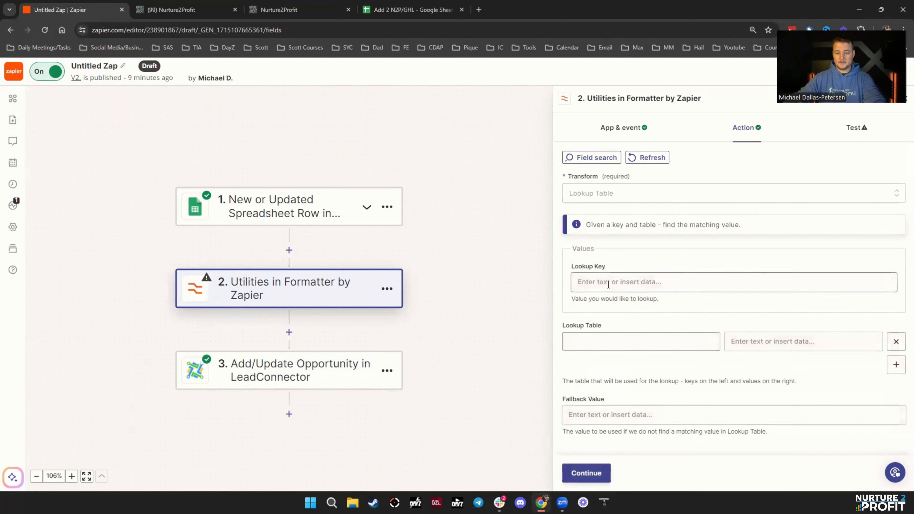
{"action": "left_click", "coordinate": [608, 284]}
{"action": "scroll", "coordinate": [669, 355], "scroll_direction": "down", "scroll_amount": 1}
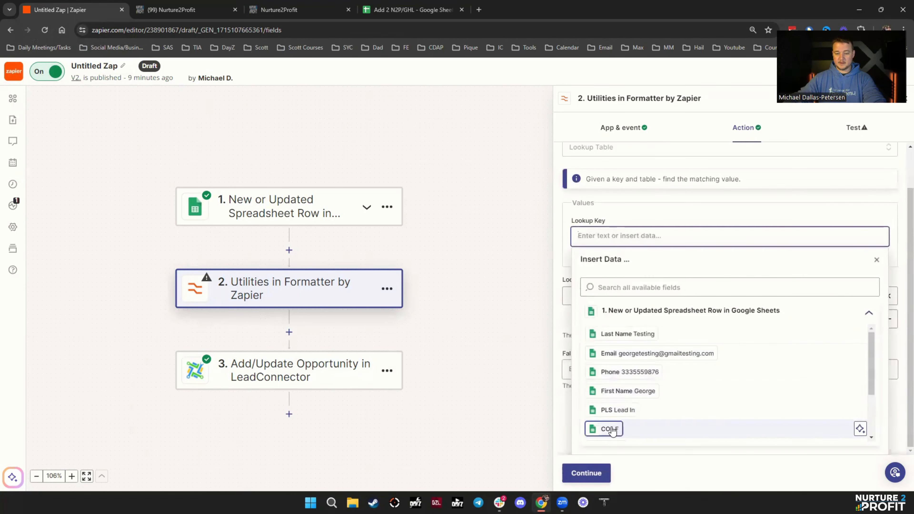
{"action": "left_click", "coordinate": [611, 410]}
{"action": "left_click", "coordinate": [615, 216]}
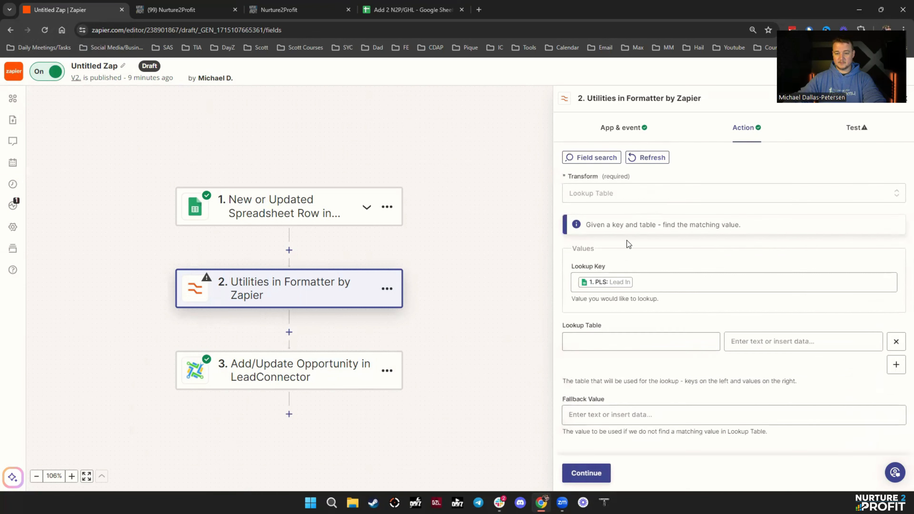
{"action": "left_click", "coordinate": [896, 364]}
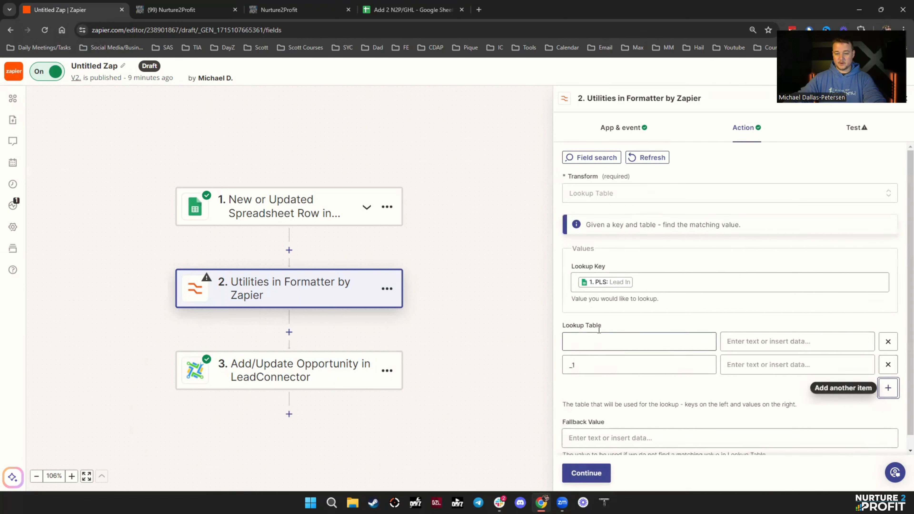
- Fill in the lookup keys Lead In and Responded, copied from the spreadsheet headers
{"action": "left_click", "coordinate": [381, 9]}
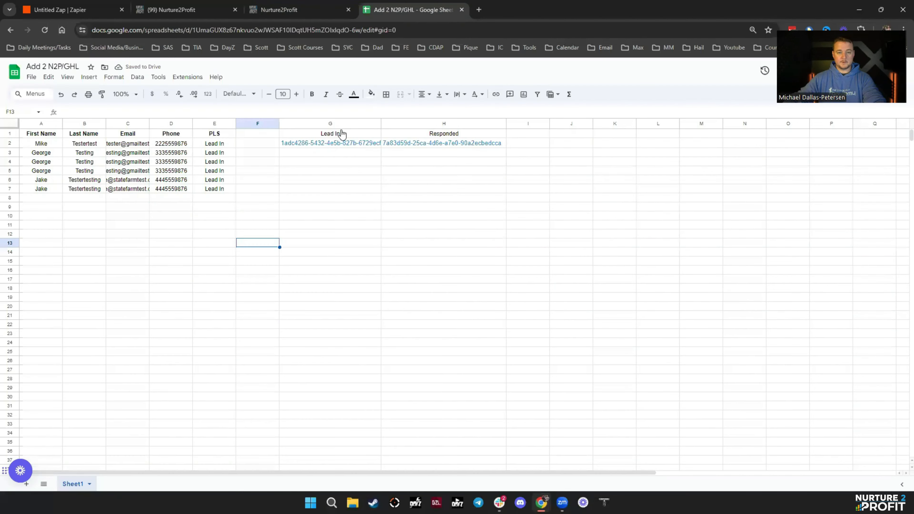
{"action": "left_click", "coordinate": [328, 135]}
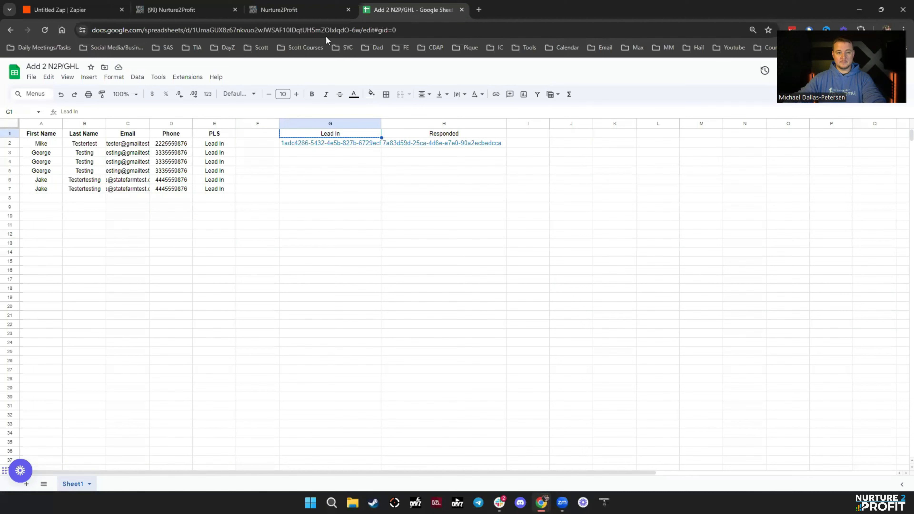
{"action": "left_click", "coordinate": [86, 15]}
{"action": "left_click", "coordinate": [616, 341]}
{"action": "key", "text": "ctrl+v"}
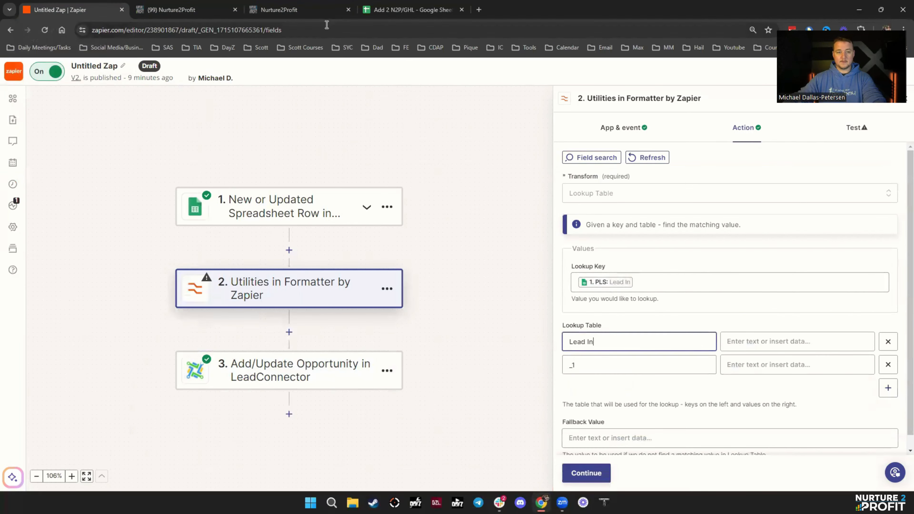
{"action": "left_click", "coordinate": [411, 9]}
{"action": "left_click", "coordinate": [435, 137]}
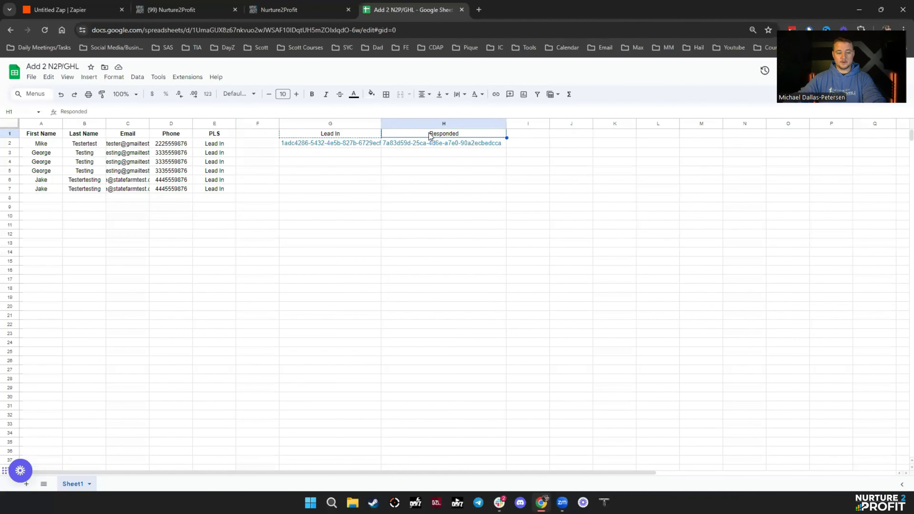
{"action": "key", "text": "ctrl+c"}
{"action": "left_click", "coordinate": [87, 10]}
{"action": "left_click", "coordinate": [600, 358]}
{"action": "key", "text": "ctrl+v"}
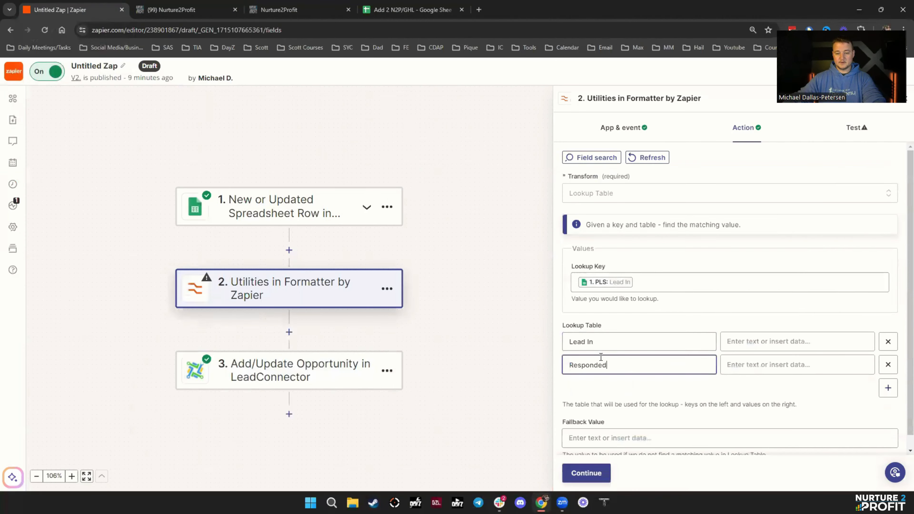
- Paste the Lead In and Responded stage IDs from G2 and H2 as the lookup values
{"action": "left_click", "coordinate": [411, 10]}
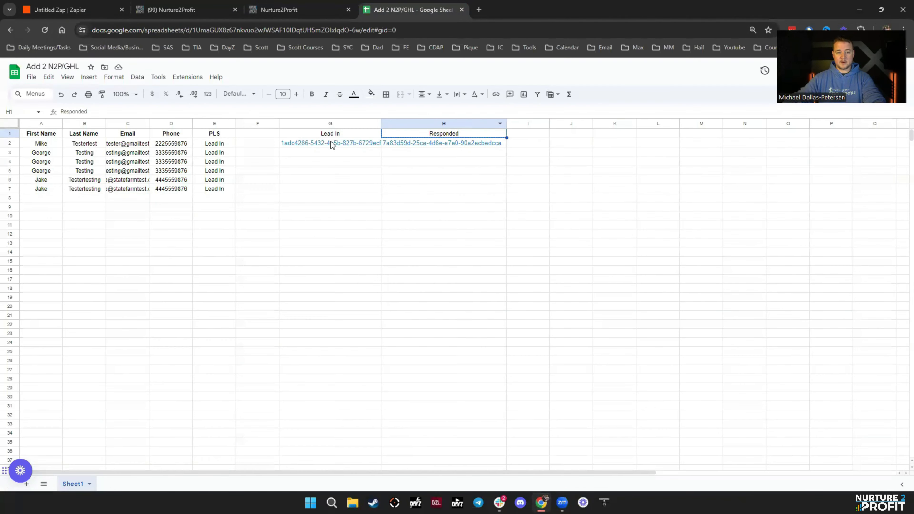
{"action": "left_click", "coordinate": [335, 143]}
{"action": "key", "text": "ctrl+c"}
{"action": "left_click", "coordinate": [87, 10]}
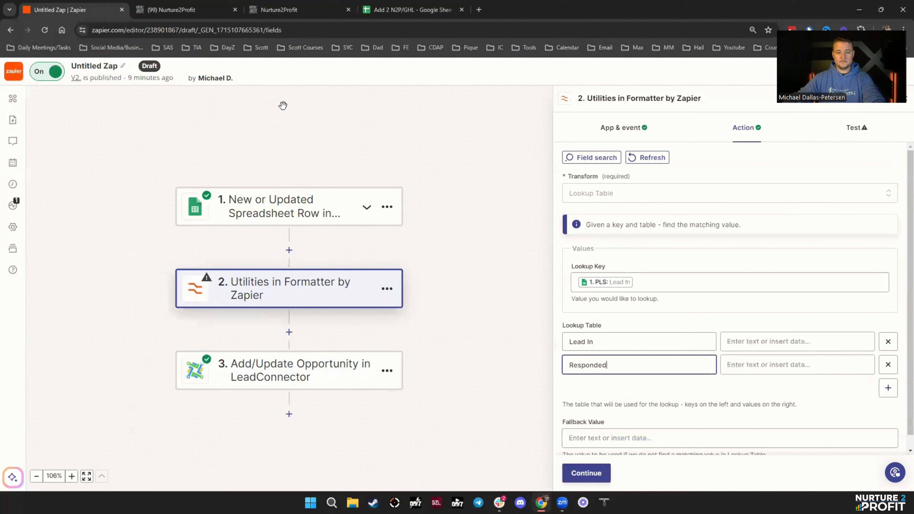
{"action": "left_click", "coordinate": [744, 346]}
{"action": "key", "text": "ctrl+v"}
{"action": "left_click", "coordinate": [410, 10]}
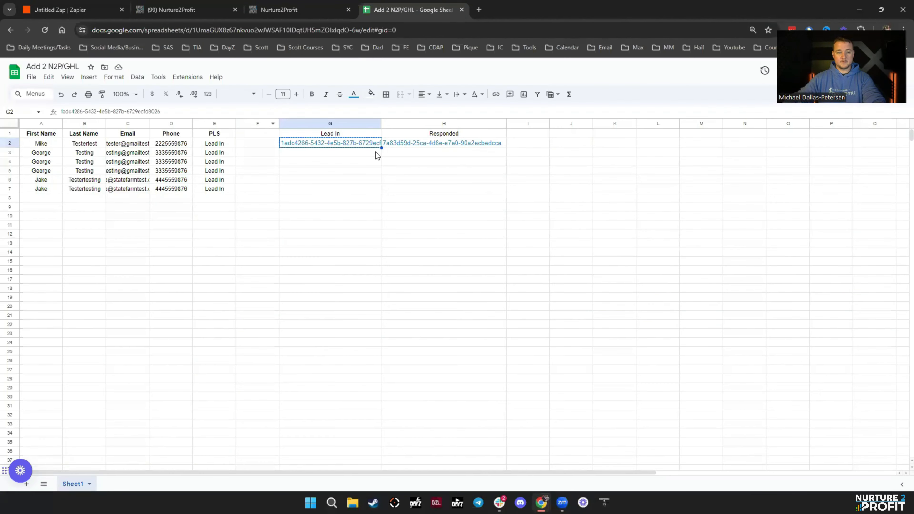
{"action": "left_click", "coordinate": [415, 143]}
{"action": "key", "text": "ctrl+c"}
{"action": "left_click", "coordinate": [72, 10]}
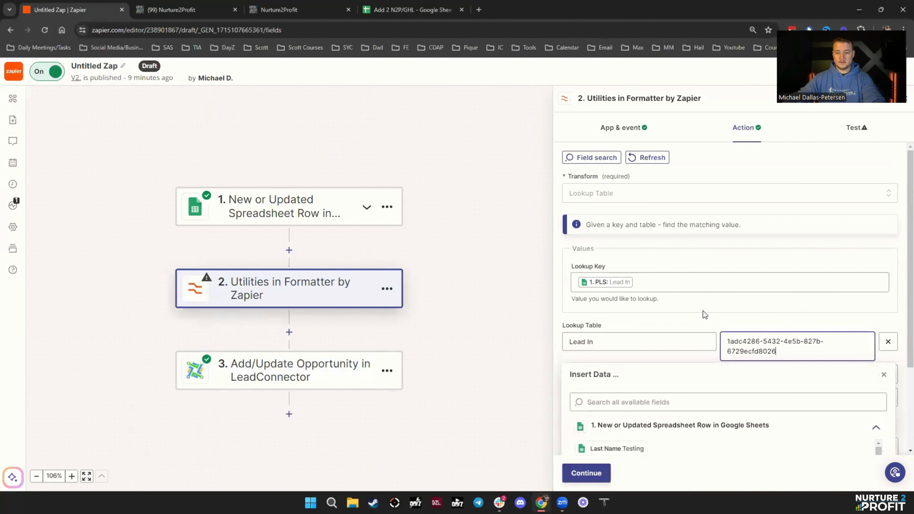
{"action": "left_click", "coordinate": [884, 260]}
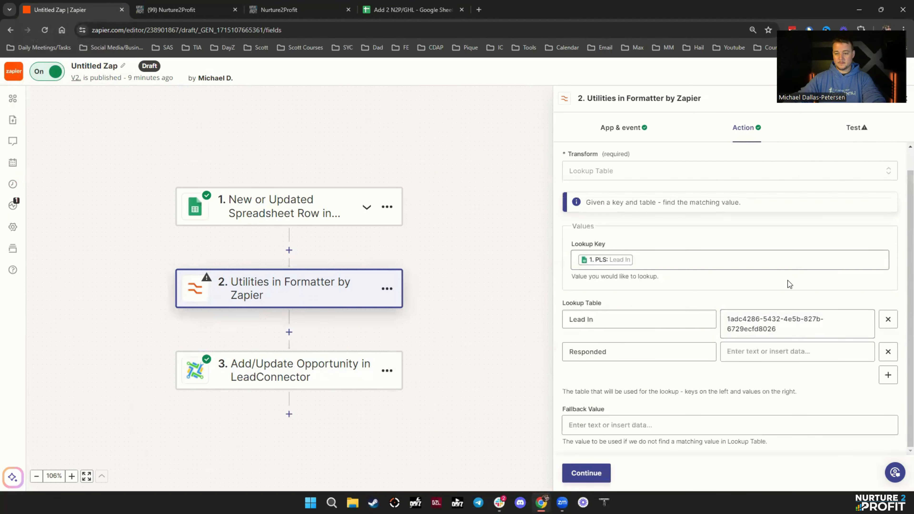
{"action": "left_click", "coordinate": [754, 355]}
{"action": "key", "text": "ctrl+v"}
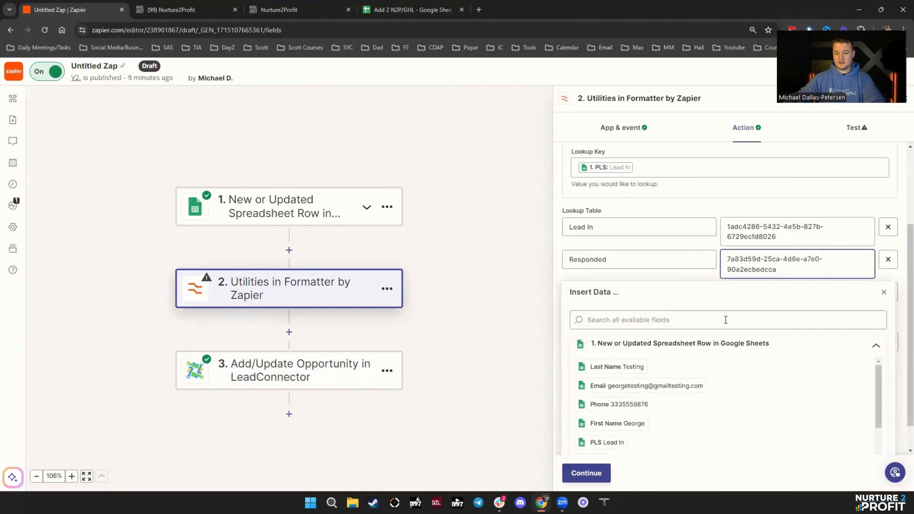
- Copy the Lead In stage ID into Fallback Value and continue to testing
{"action": "left_click", "coordinate": [707, 188]}
{"action": "left_click", "coordinate": [741, 310]}
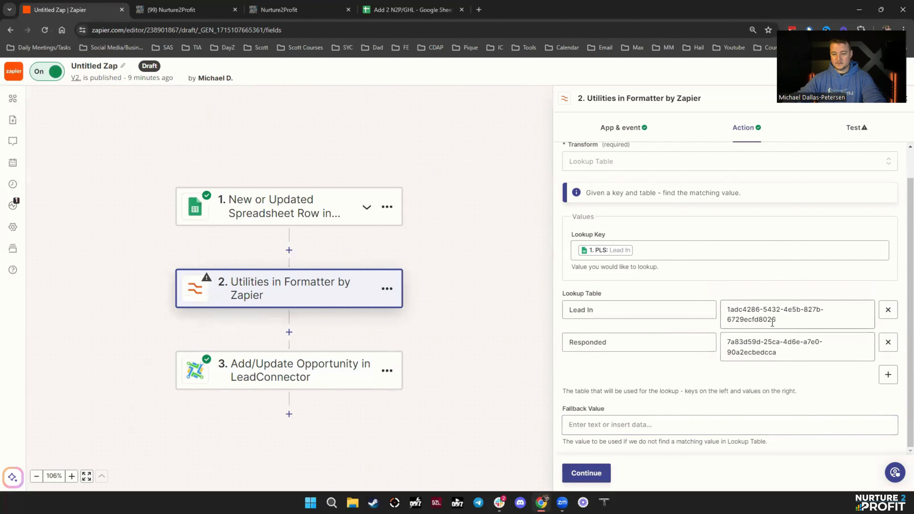
{"action": "triple_click", "coordinate": [742, 310]}
{"action": "left_click", "coordinate": [696, 287]}
{"action": "left_click", "coordinate": [611, 425]}
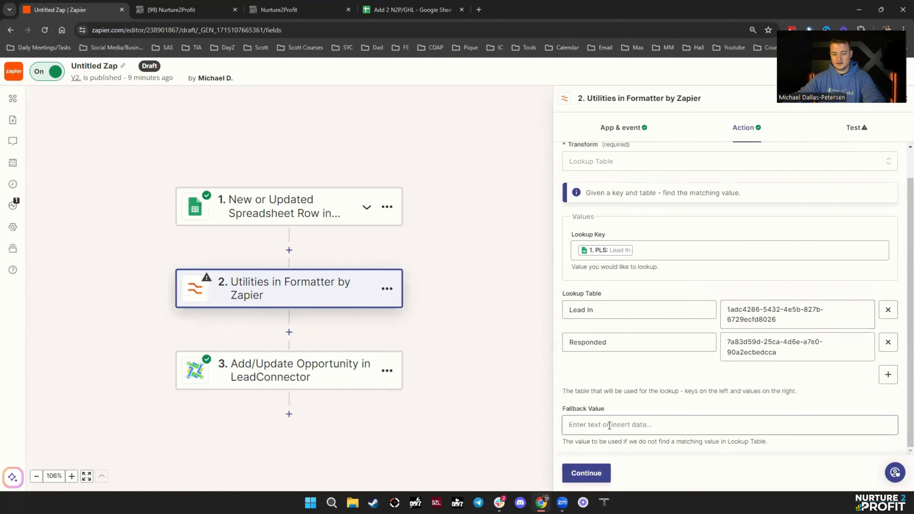
{"action": "key", "text": "ctrl+v"}
{"action": "left_click", "coordinate": [646, 221]}
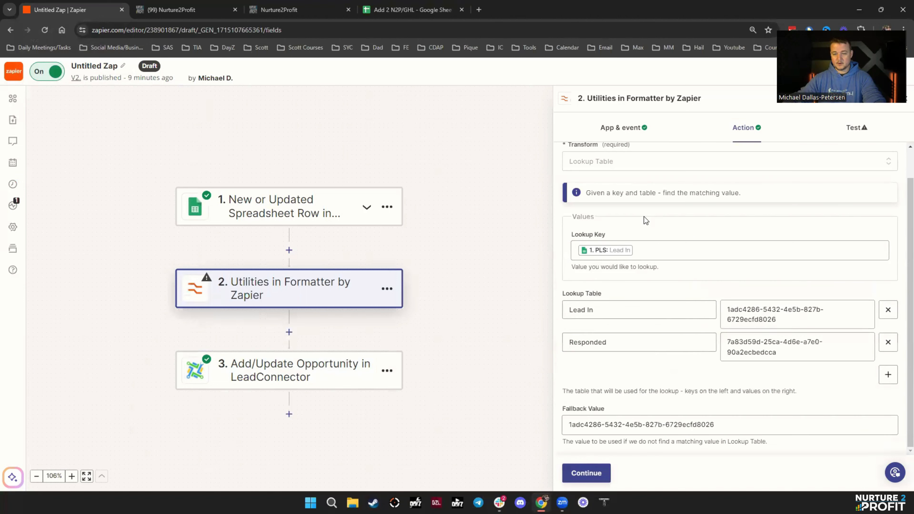
{"action": "left_click", "coordinate": [590, 472]}
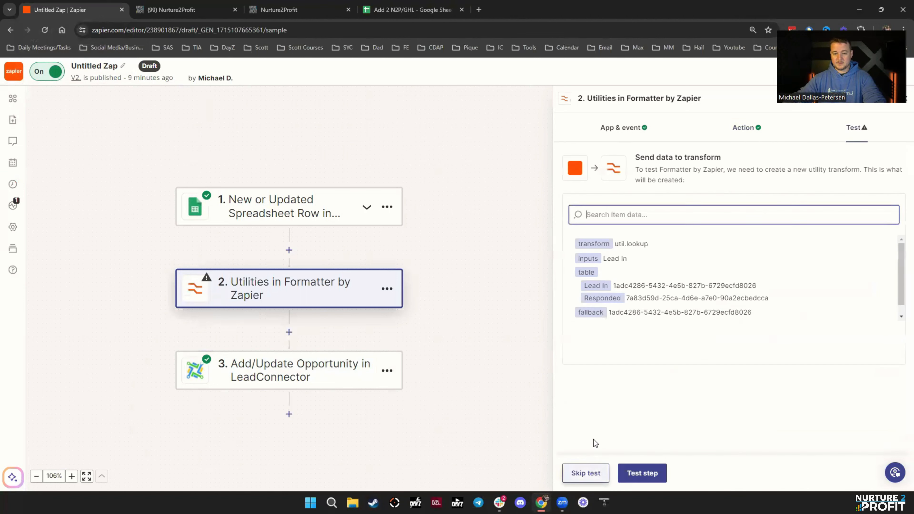
- Test the lookup transform and check the returned stage ID
{"action": "left_click", "coordinate": [642, 473]}
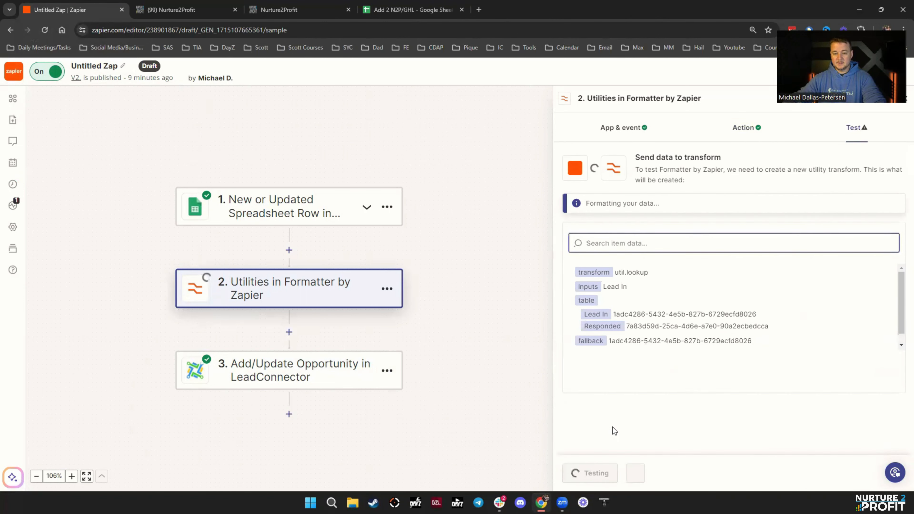
{"action": "left_click_drag", "start_coordinate": [619, 262], "coordinate": [729, 263]}
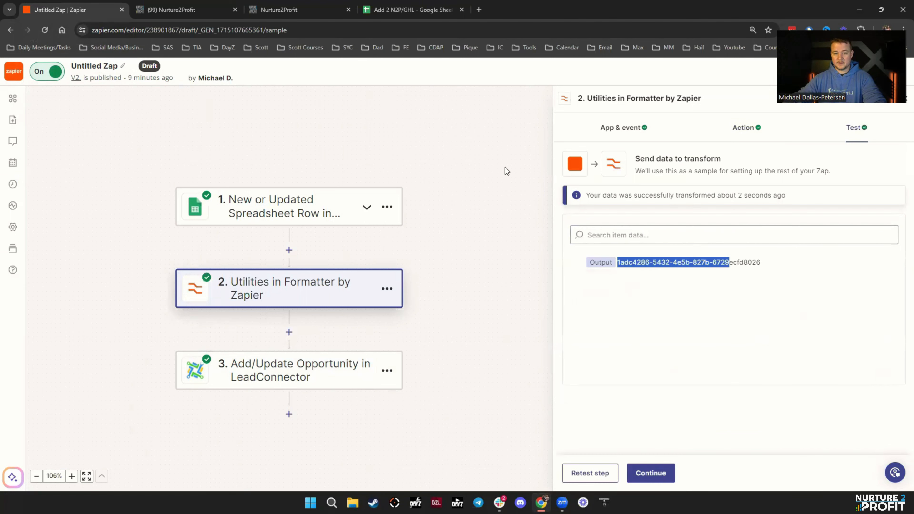
{"action": "left_click", "coordinate": [329, 368]}
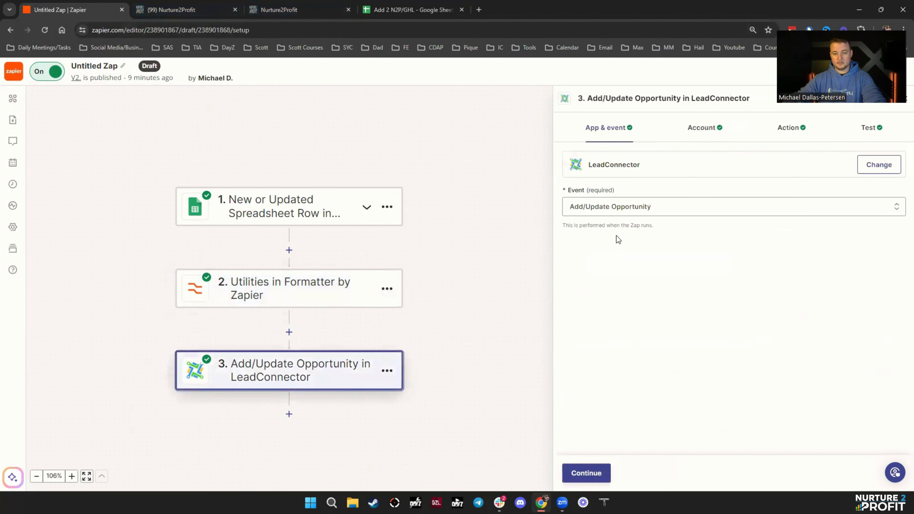
{"action": "left_click", "coordinate": [788, 129]}
{"action": "scroll", "coordinate": [666, 323], "scroll_direction": "down", "scroll_amount": 10}
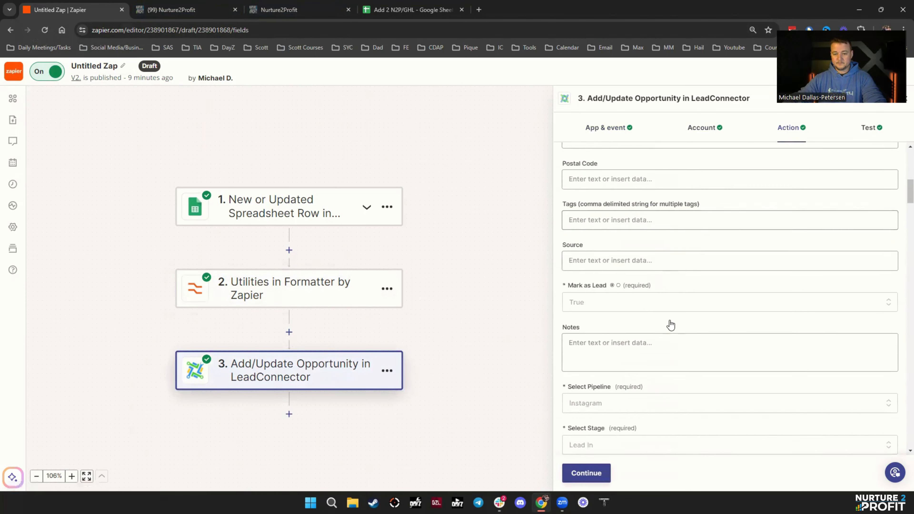
{"action": "scroll", "coordinate": [670, 325], "scroll_direction": "down", "scroll_amount": 10}
{"action": "scroll", "coordinate": [667, 327], "scroll_direction": "up", "scroll_amount": 5}
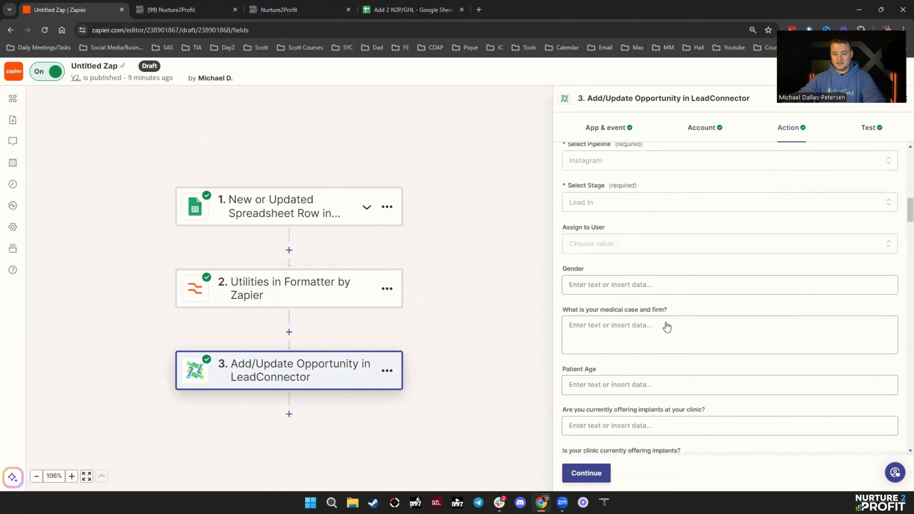
{"action": "scroll", "coordinate": [667, 326], "scroll_direction": "up", "scroll_amount": 5}
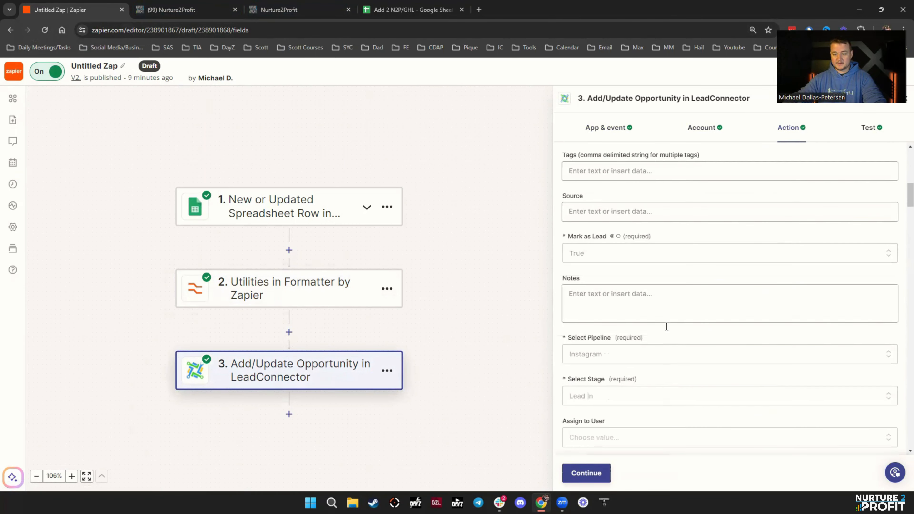
- Keep the Instagram pipeline and map Select Stage to the Formatter's Output as a custom value
{"action": "left_click", "coordinate": [607, 358]}
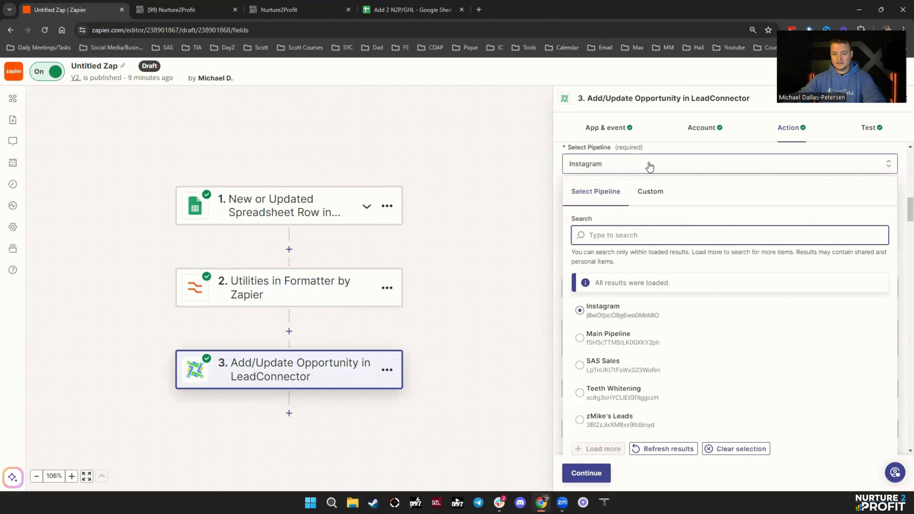
{"action": "left_click", "coordinate": [901, 210]}
{"action": "left_click", "coordinate": [601, 205]}
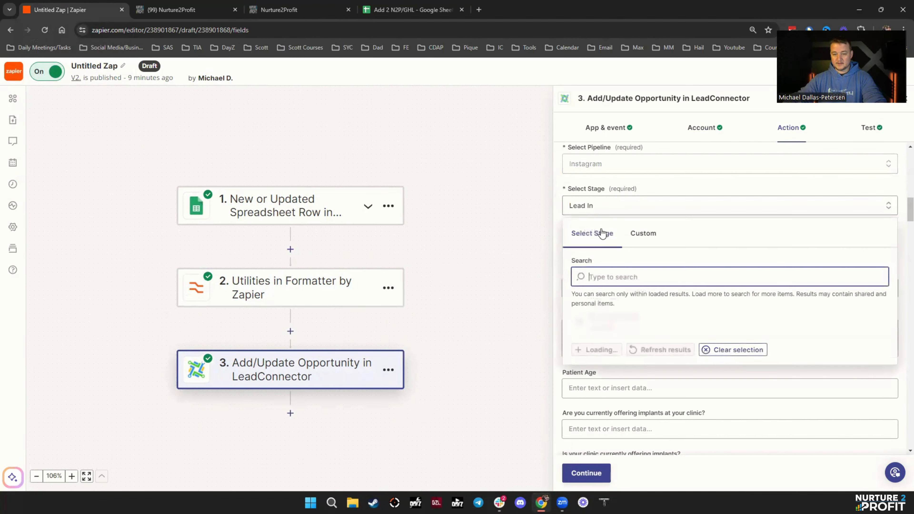
{"action": "left_click", "coordinate": [644, 237]}
{"action": "left_click", "coordinate": [614, 324]}
{"action": "left_click", "coordinate": [627, 363]}
{"action": "left_click", "coordinate": [687, 182]}
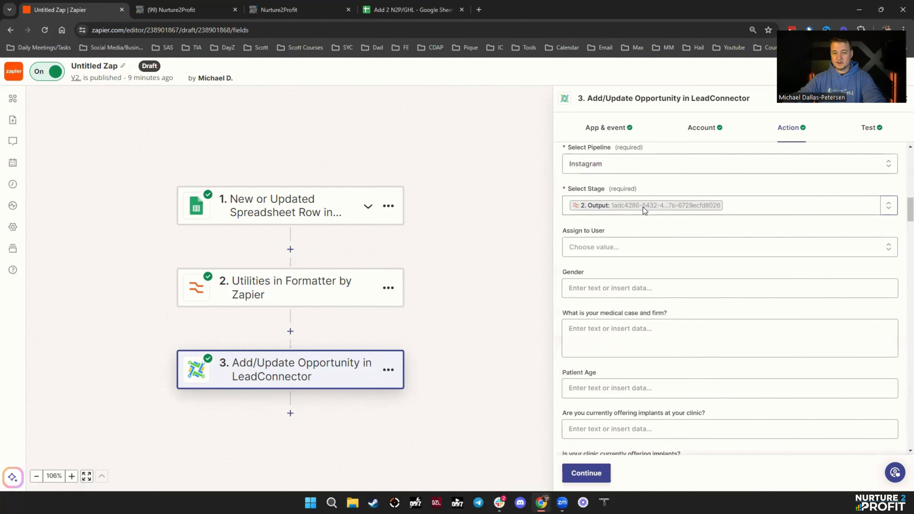
{"action": "left_click", "coordinate": [581, 470]}
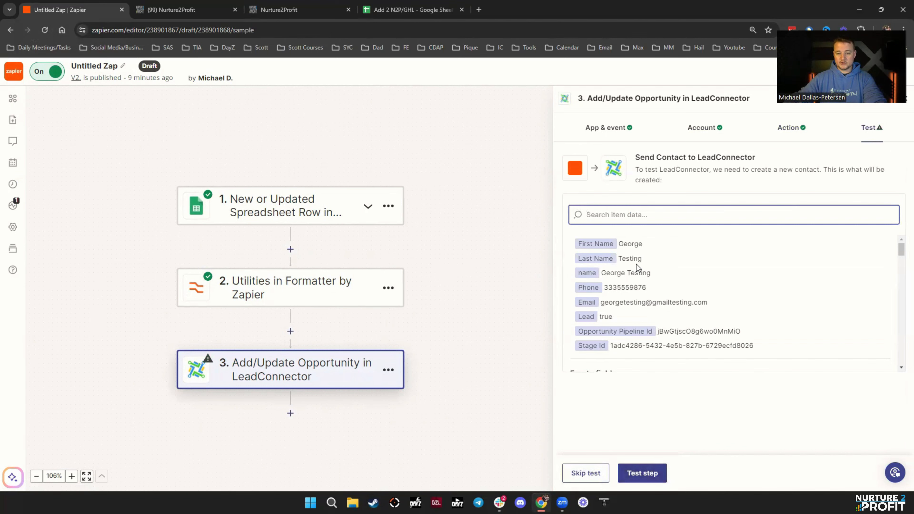
- Drag the test opportunity from Lead In to Responded on the HighLevel board
{"action": "scroll", "coordinate": [661, 299], "scroll_direction": "down", "scroll_amount": 3}
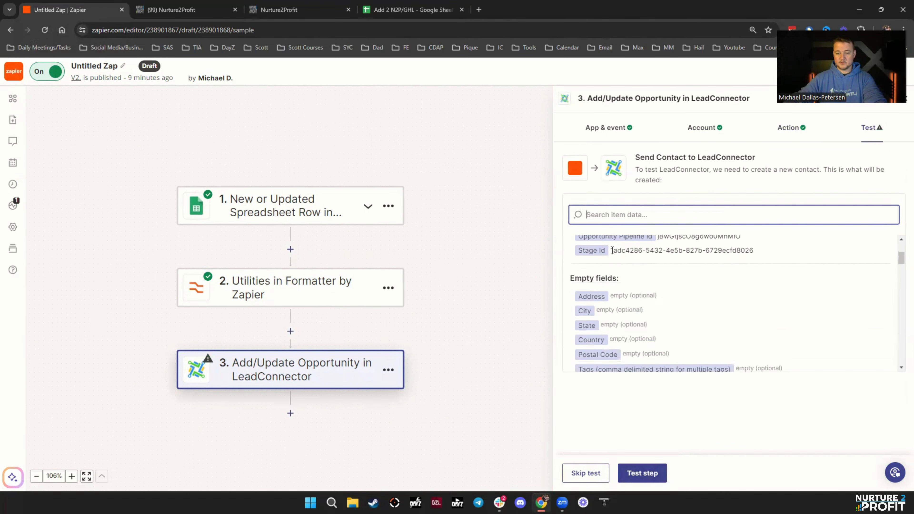
{"action": "left_click", "coordinate": [291, 12]}
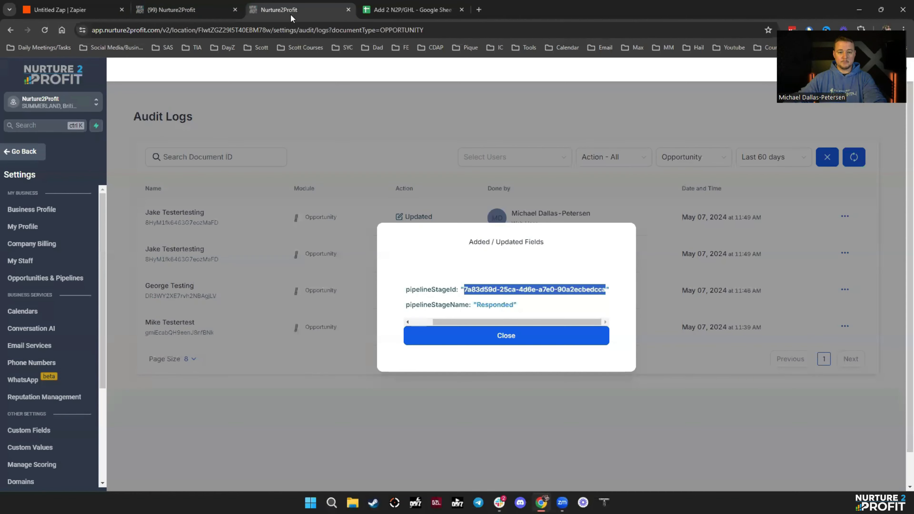
{"action": "left_click", "coordinate": [511, 345]}
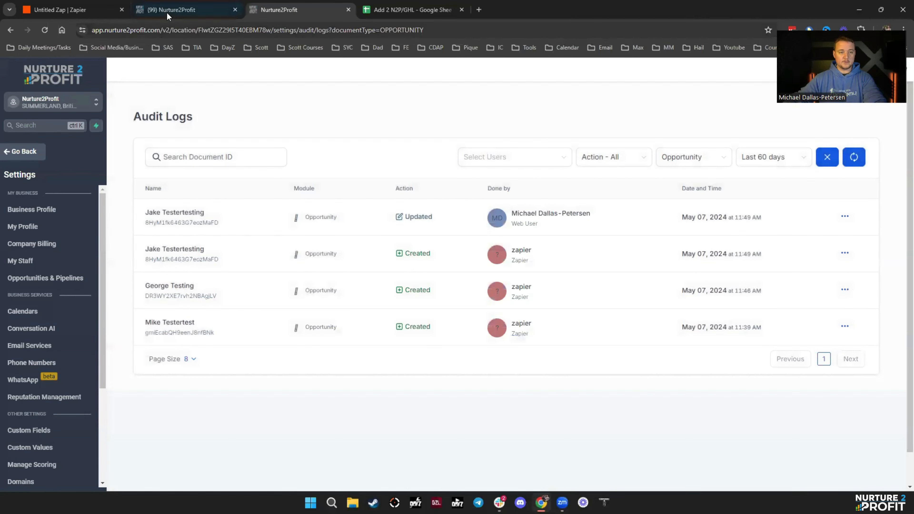
{"action": "left_click", "coordinate": [168, 11]}
{"action": "left_click_drag", "start_coordinate": [172, 209], "coordinate": [316, 248]}
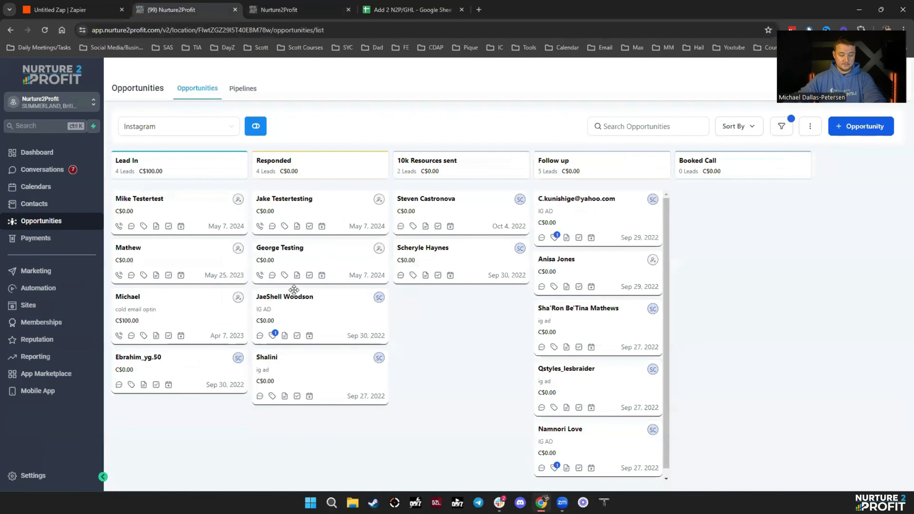
- Run the LeadConnector step test and check its Success result
{"action": "left_click", "coordinate": [86, 10]}
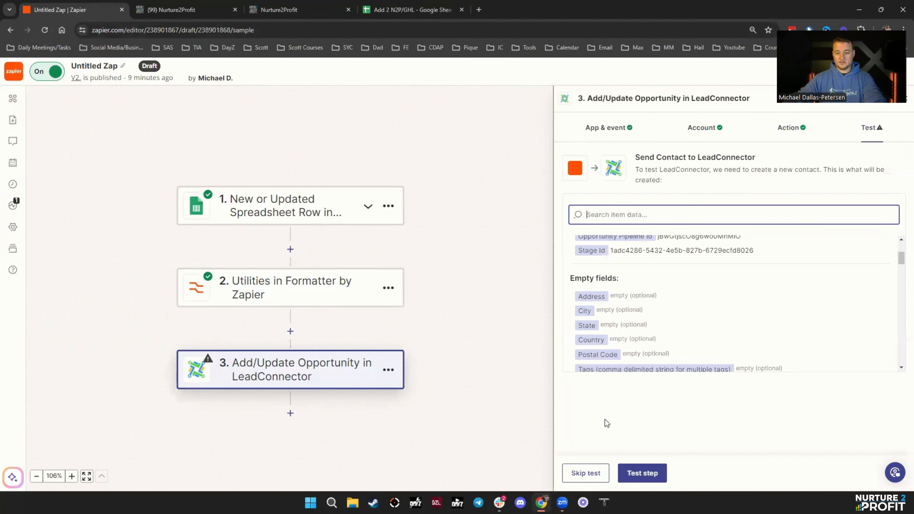
{"action": "left_click", "coordinate": [642, 474]}
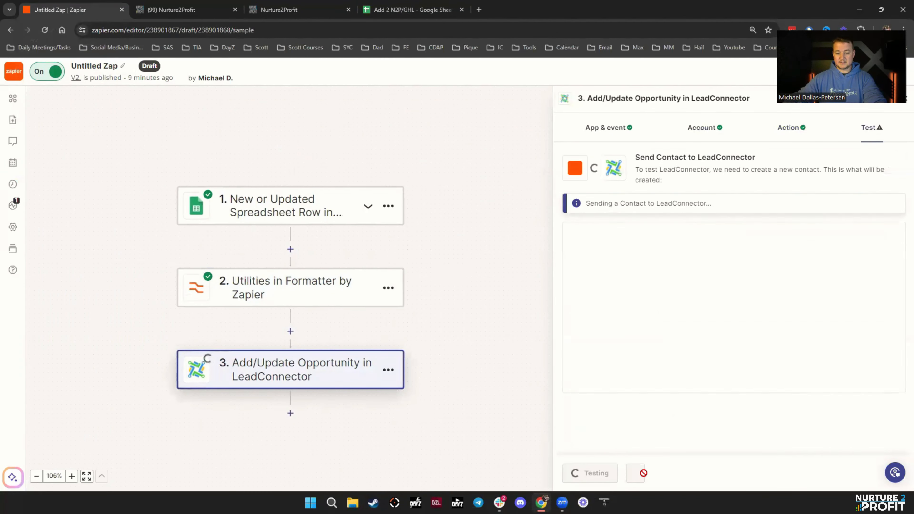
{"action": "left_click", "coordinate": [284, 9]}
{"action": "left_click", "coordinate": [180, 10]}
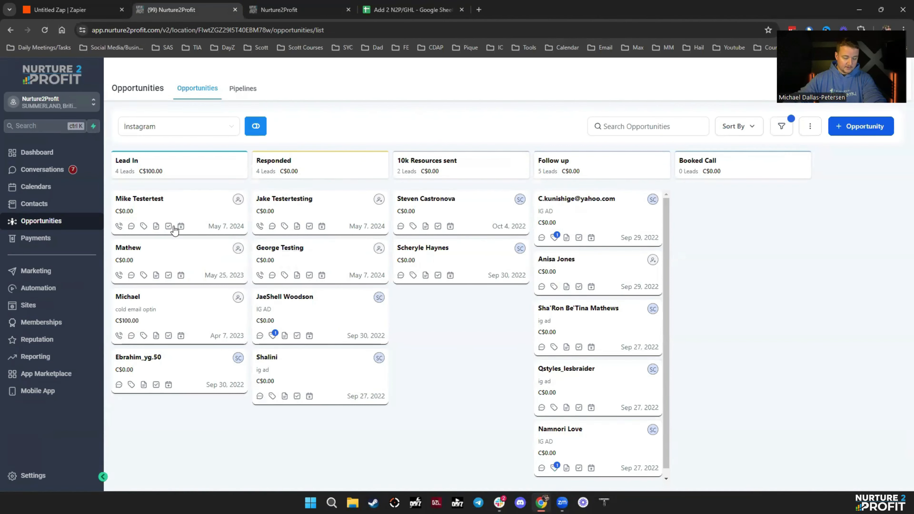
{"action": "left_click", "coordinate": [93, 11]}
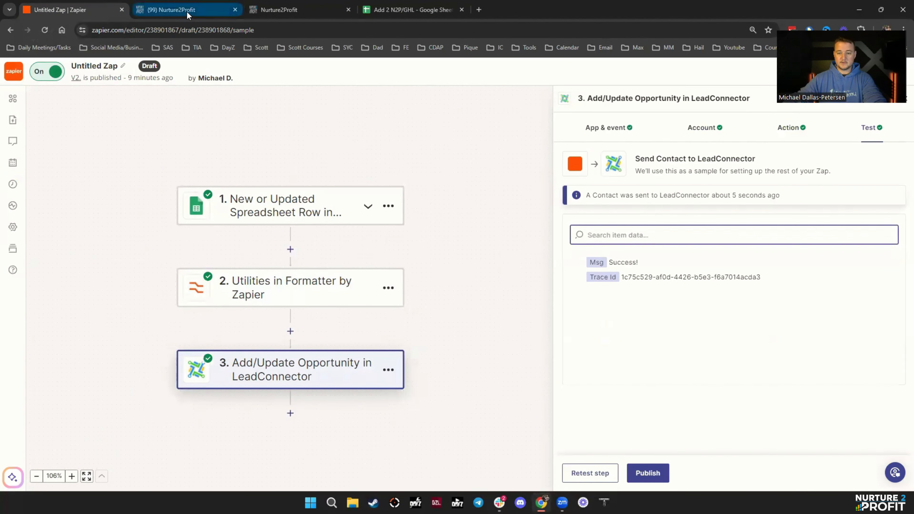
- Reload the Instagram board to confirm the test card is back in Lead In, then return to the sheet
{"action": "left_click", "coordinate": [188, 13]}
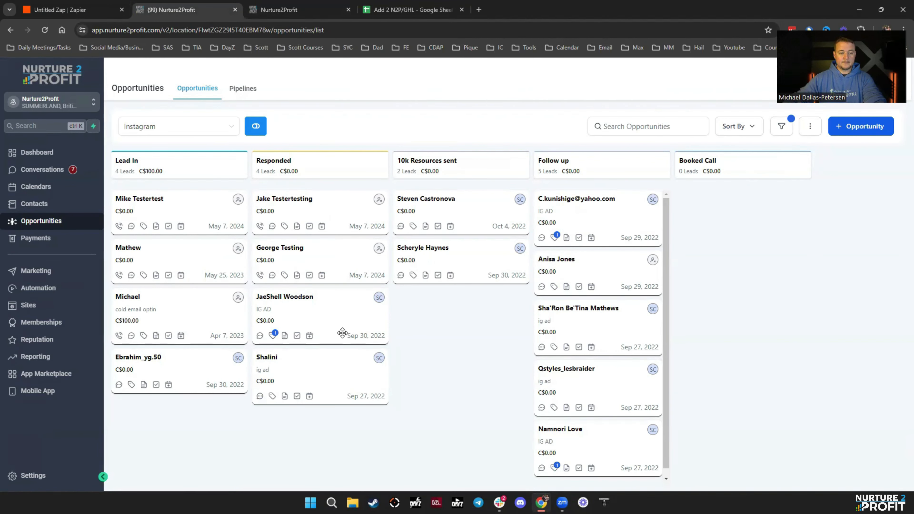
{"action": "left_click", "coordinate": [45, 30]}
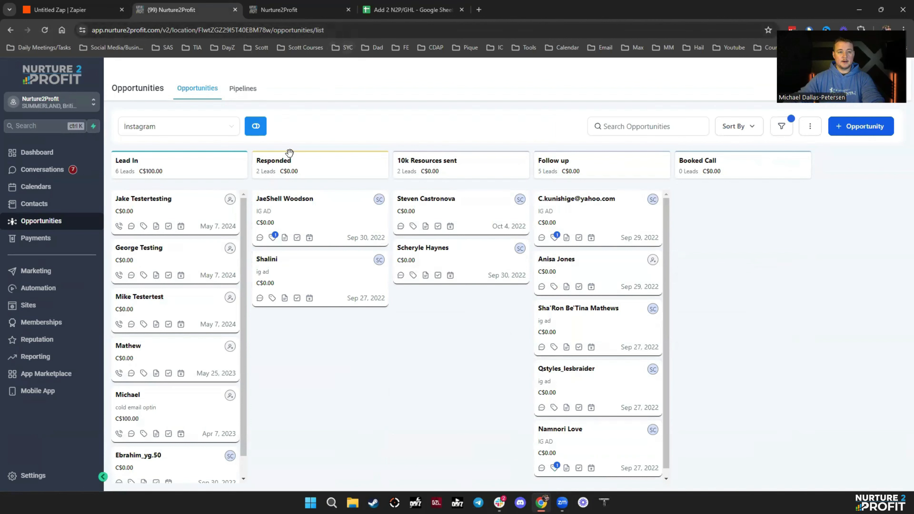
{"action": "left_click", "coordinate": [91, 15]}
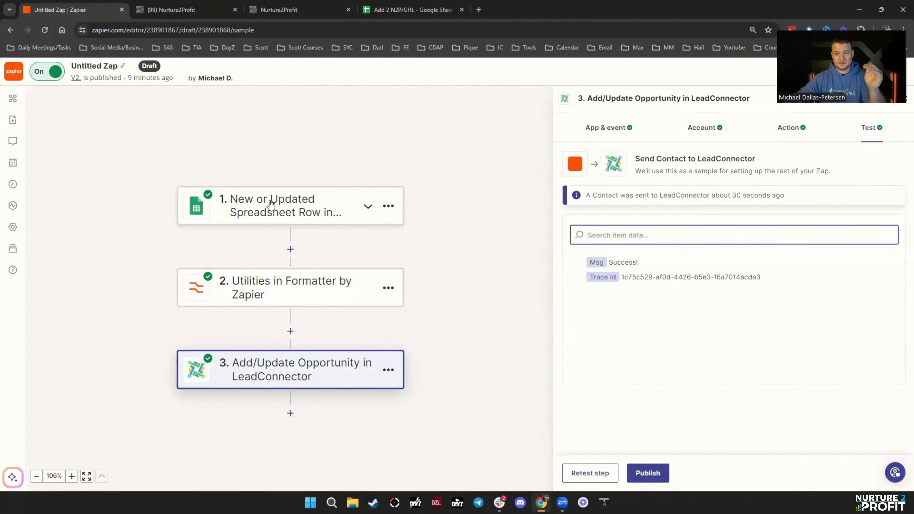
{"action": "left_click", "coordinate": [388, 15]}
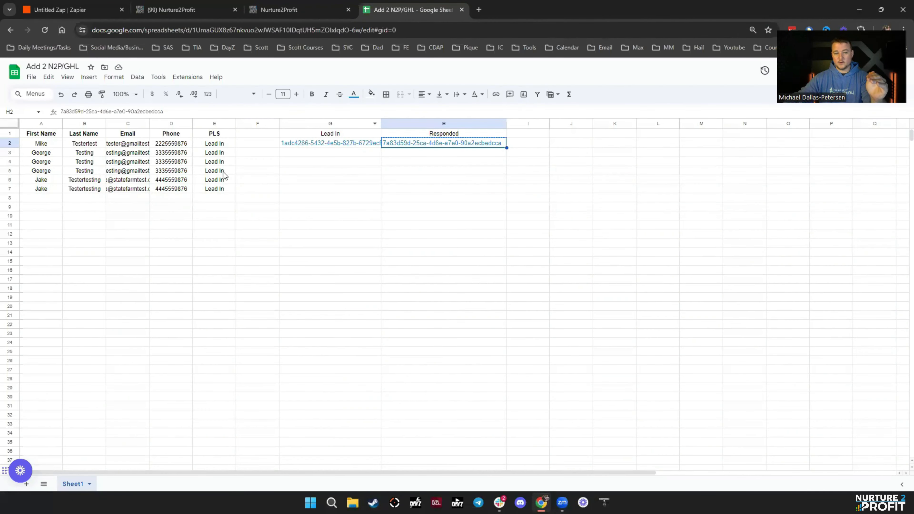
- Clear the helper cells G1:H4 and enter Lead In and Responded labels in column G
{"action": "left_click", "coordinate": [69, 10]}
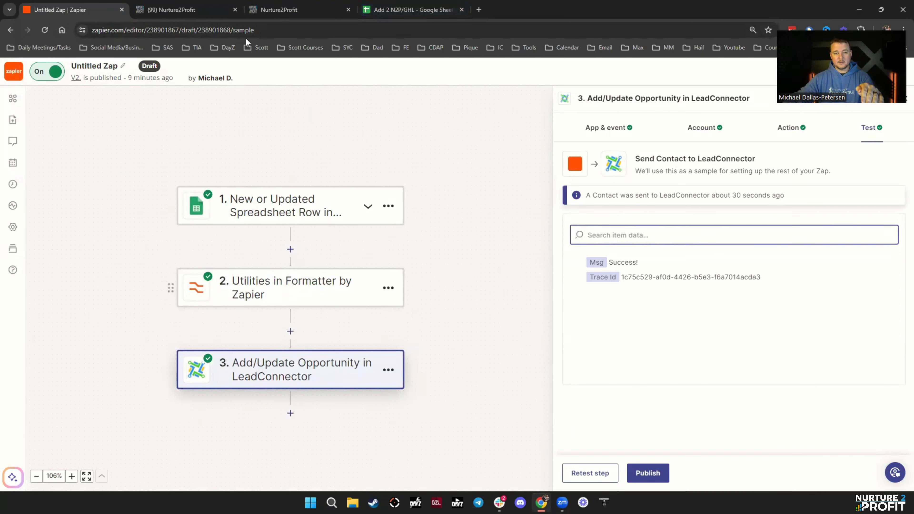
{"action": "left_click", "coordinate": [410, 10]}
{"action": "left_click_drag", "start_coordinate": [330, 134], "coordinate": [457, 163]}
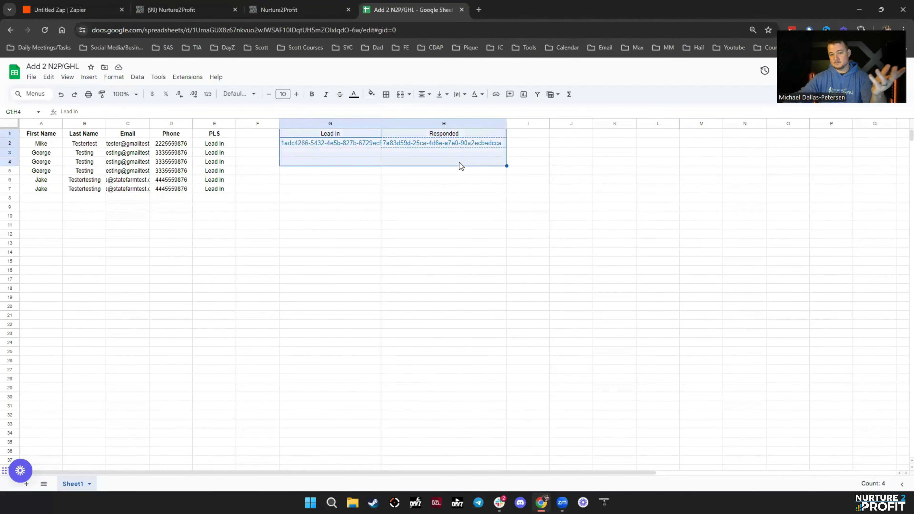
{"action": "key", "text": "Delete"}
{"action": "left_click", "coordinate": [392, 244]}
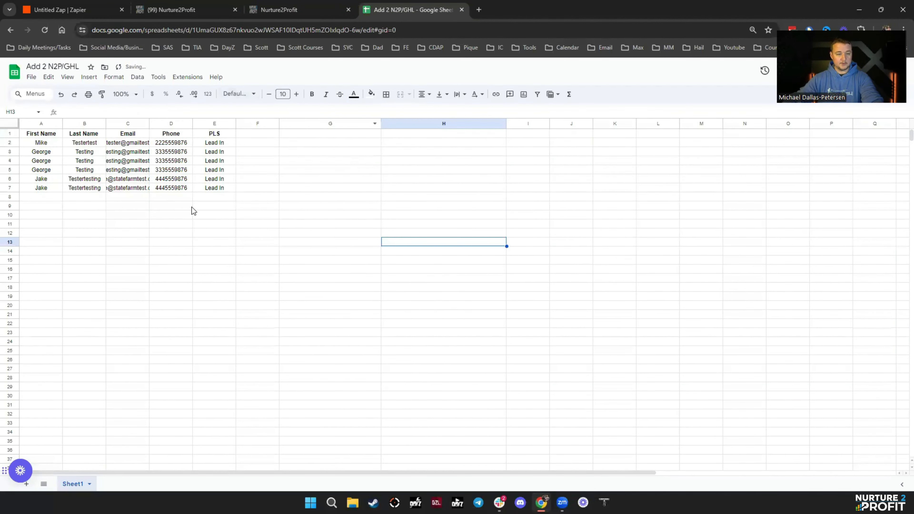
{"action": "left_click", "coordinate": [223, 144]}
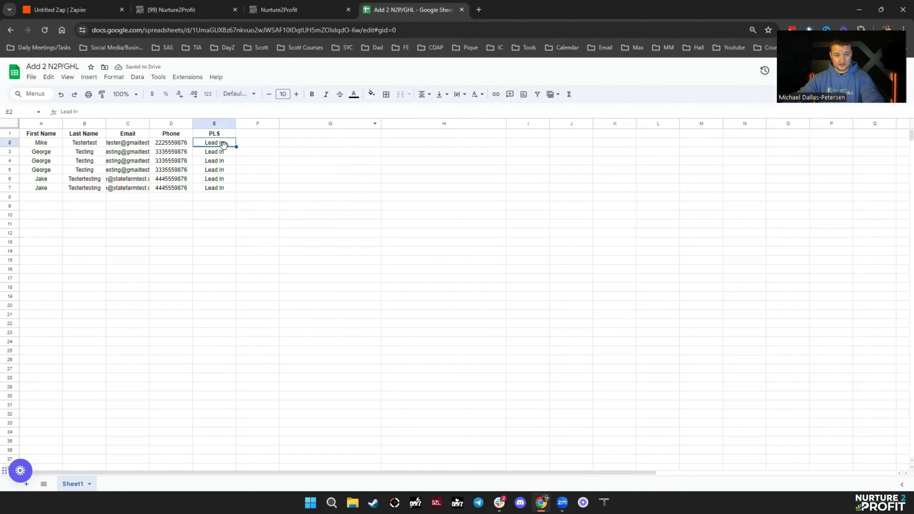
{"action": "key", "text": "ctrl+c"}
{"action": "left_click", "coordinate": [311, 136]}
{"action": "type", "text": "Responded"}
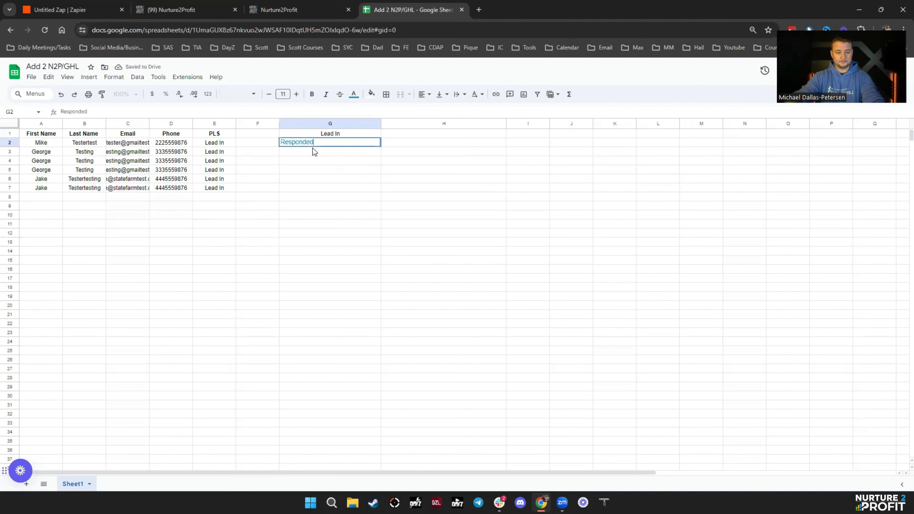
- Format the Lead In and Responded labels black, in Default (Arial), centred
{"action": "left_click_drag", "start_coordinate": [313, 136], "coordinate": [319, 151]}
{"action": "left_click", "coordinate": [353, 95]}
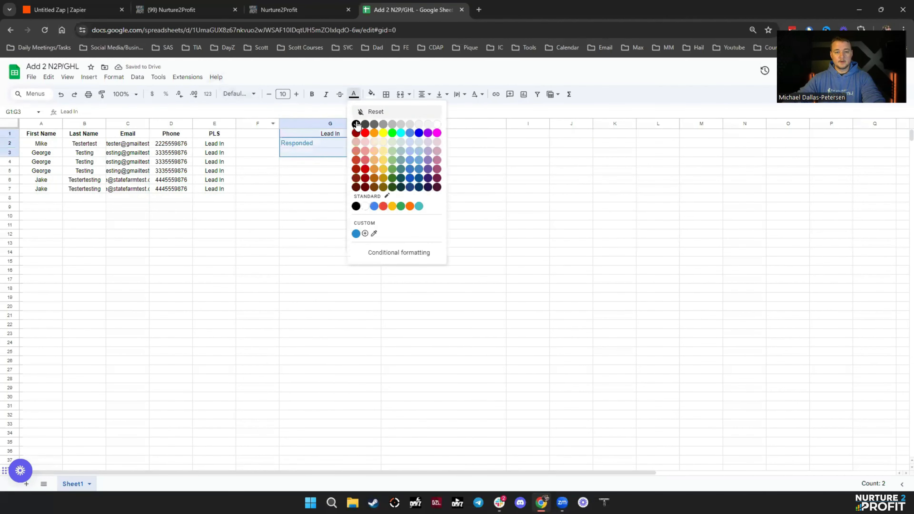
{"action": "left_click", "coordinate": [357, 124]}
{"action": "left_click", "coordinate": [239, 94]}
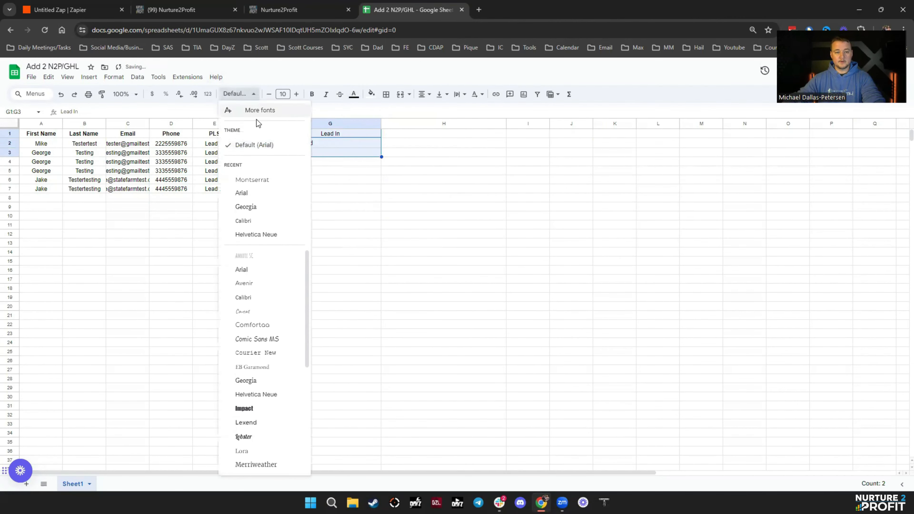
{"action": "left_click", "coordinate": [257, 148]}
{"action": "left_click", "coordinate": [424, 94]}
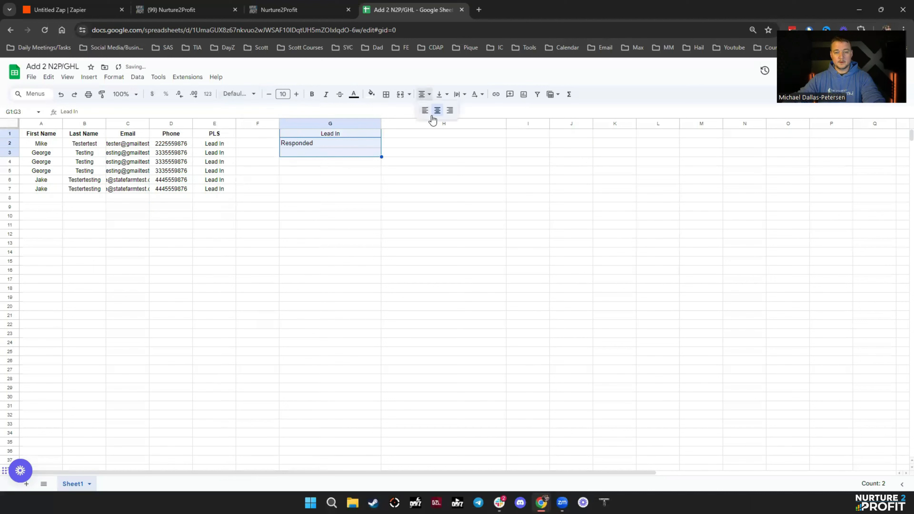
{"action": "left_click", "coordinate": [434, 110]}
{"action": "left_click", "coordinate": [363, 197]}
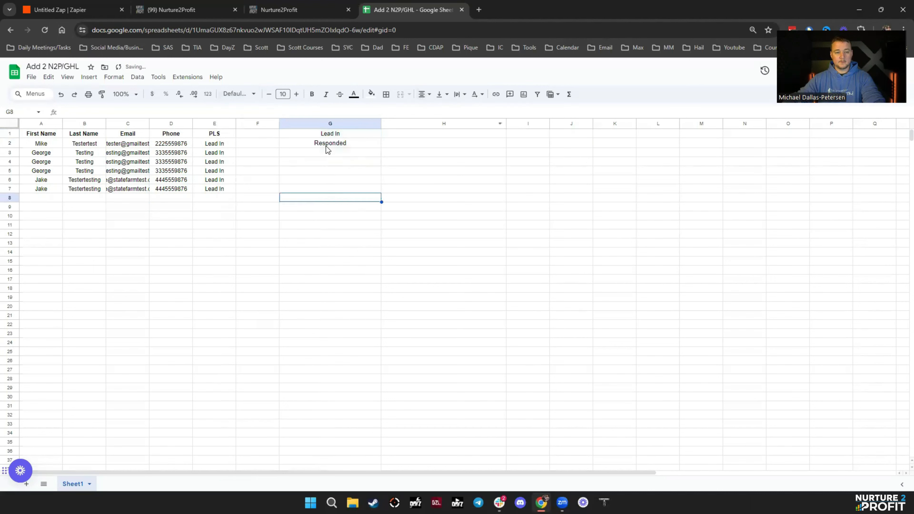
{"action": "left_click", "coordinate": [37, 201]}
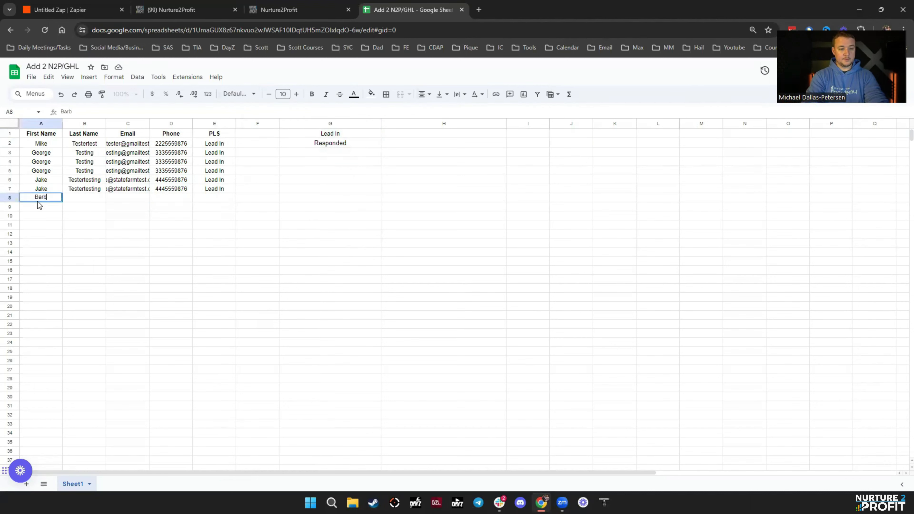
- Enter the new lead's first name, last name, e-mail and phone number in A8:D8
{"action": "key", "text": "Tab"}
{"action": "key", "text": "Tab"}
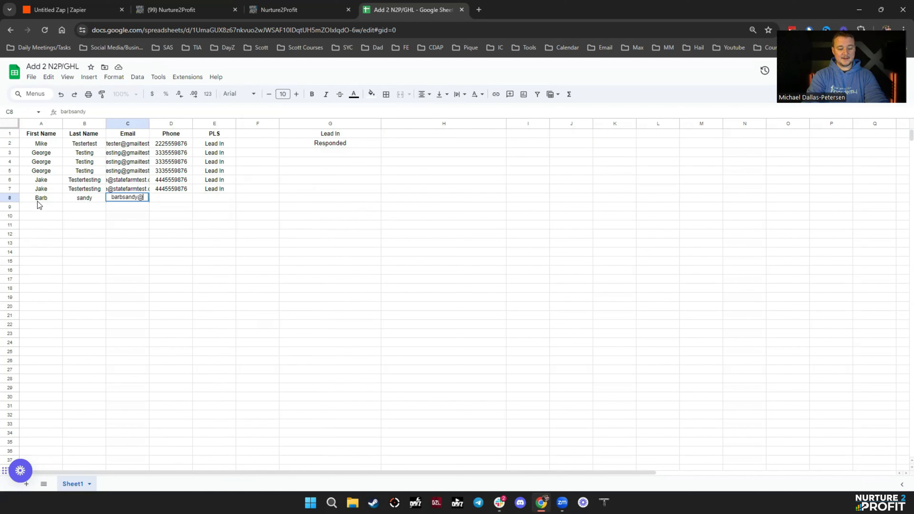
{"action": "key", "text": "Tab"}
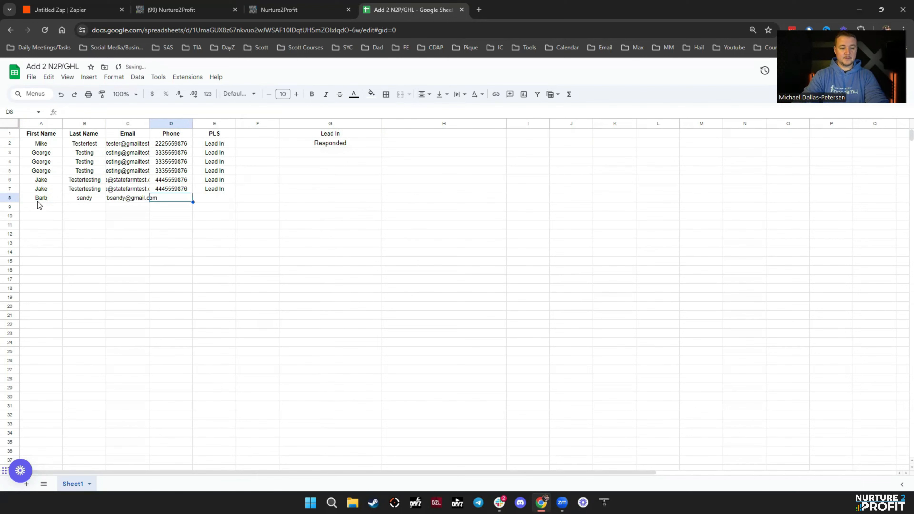
{"action": "type", "text": "5556"}
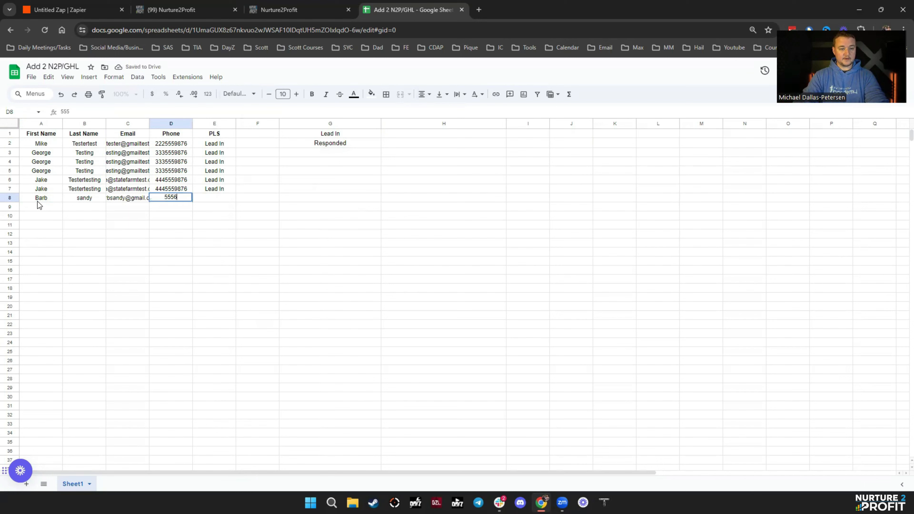
{"action": "type", "text": "669874"}
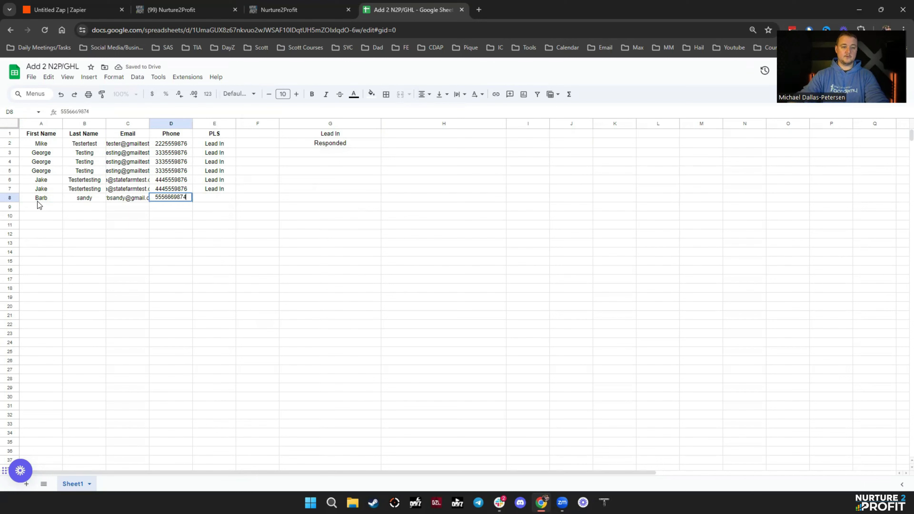
- Copy Responded from G2 into row 8's PLS cell
{"action": "left_click", "coordinate": [341, 142]}
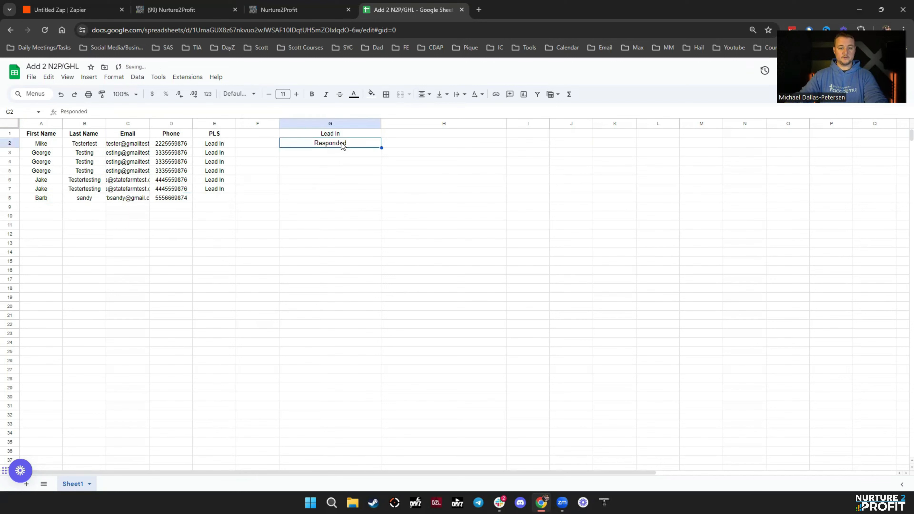
{"action": "key", "text": "ctrl+c"}
{"action": "left_click", "coordinate": [203, 198]}
{"action": "key", "text": "ctrl+v"}
{"action": "left_click", "coordinate": [429, 266]}
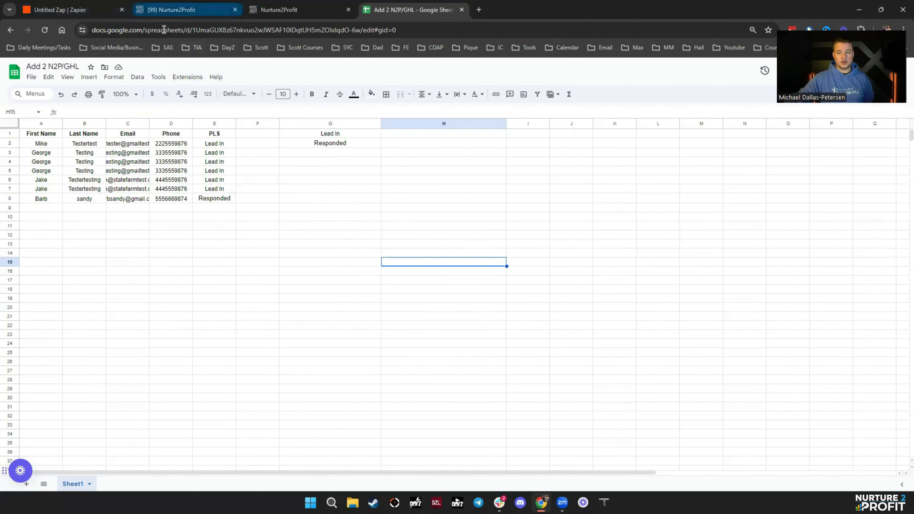
- Bring up the HighLevel Instagram opportunities board showing 6 Lead In and 2 Responded leads
{"action": "left_click", "coordinate": [177, 10]}
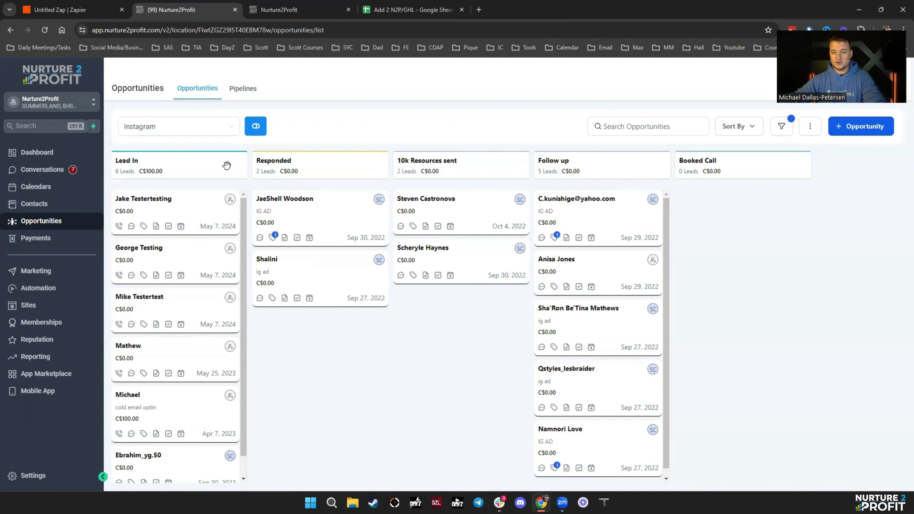
- Refresh the Zap runs history and view the Data out of the 11:52:05 run
{"action": "left_click", "coordinate": [59, 9]}
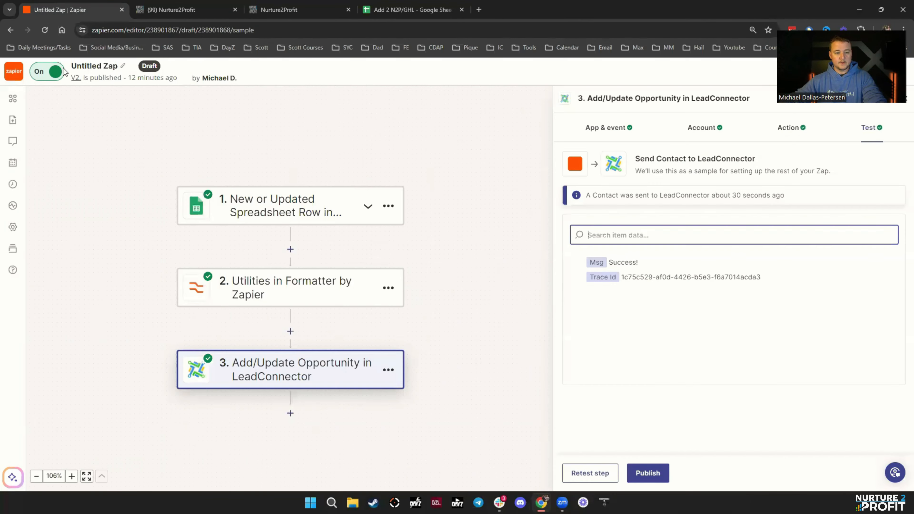
{"action": "left_click", "coordinate": [14, 184]}
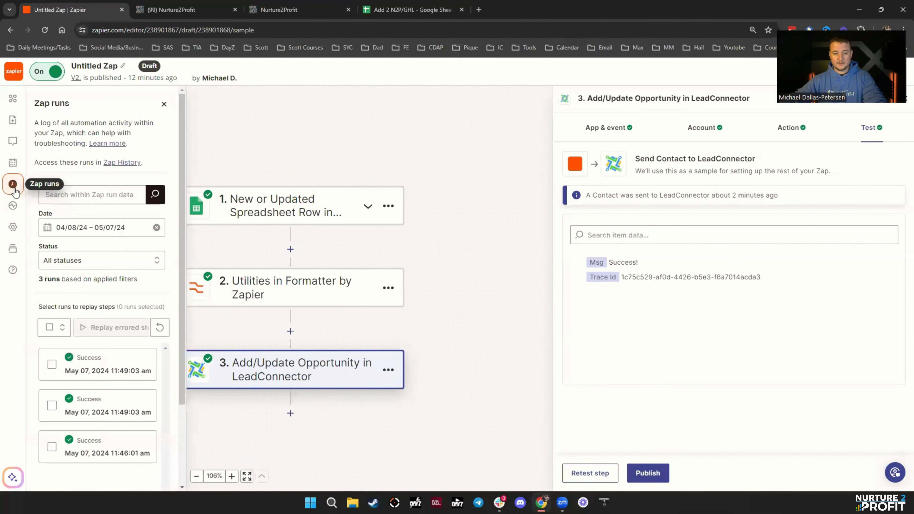
{"action": "left_click", "coordinate": [160, 328]}
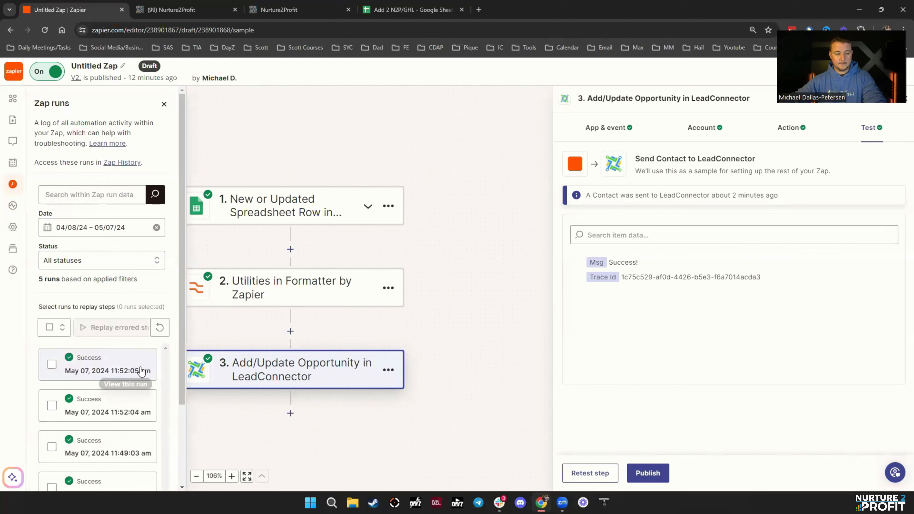
{"action": "scroll", "coordinate": [104, 381], "scroll_direction": "down", "scroll_amount": 3}
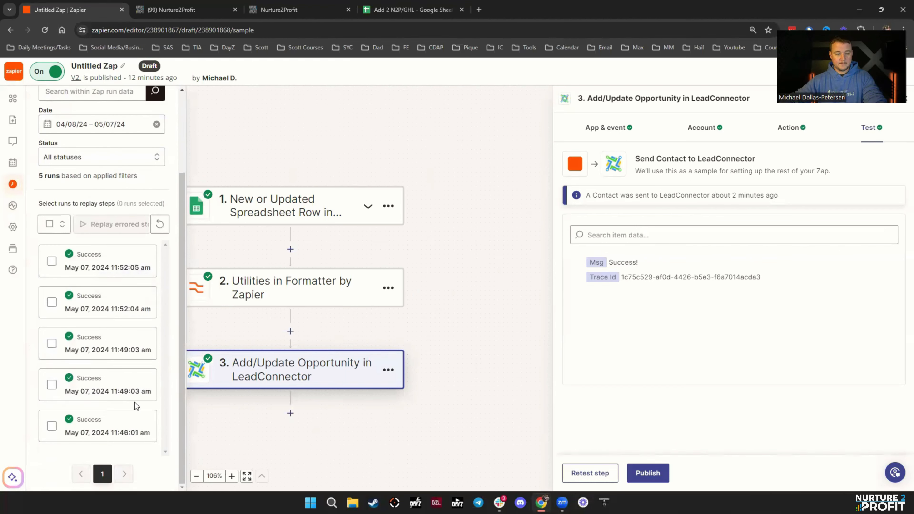
{"action": "left_click", "coordinate": [108, 267]}
{"action": "scroll", "coordinate": [720, 344], "scroll_direction": "down", "scroll_amount": 3}
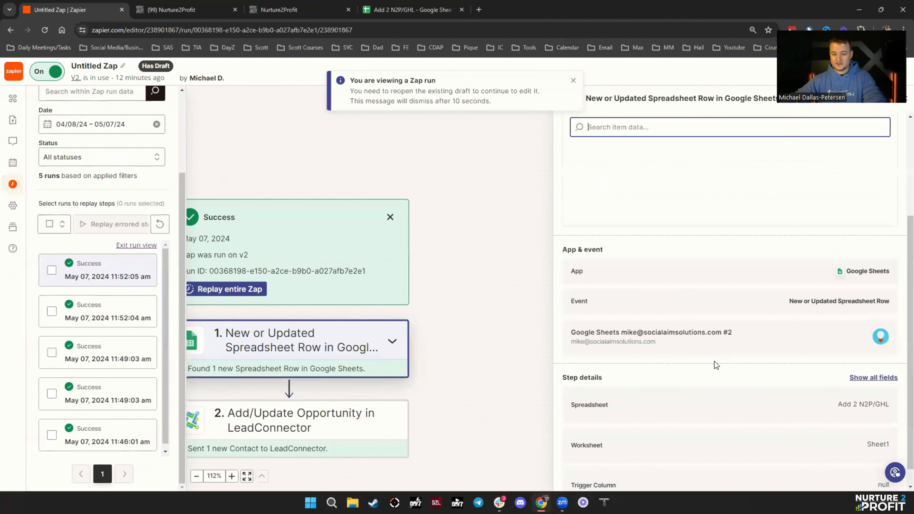
{"action": "scroll", "coordinate": [691, 376], "scroll_direction": "up", "scroll_amount": 3}
{"action": "left_click", "coordinate": [628, 186]}
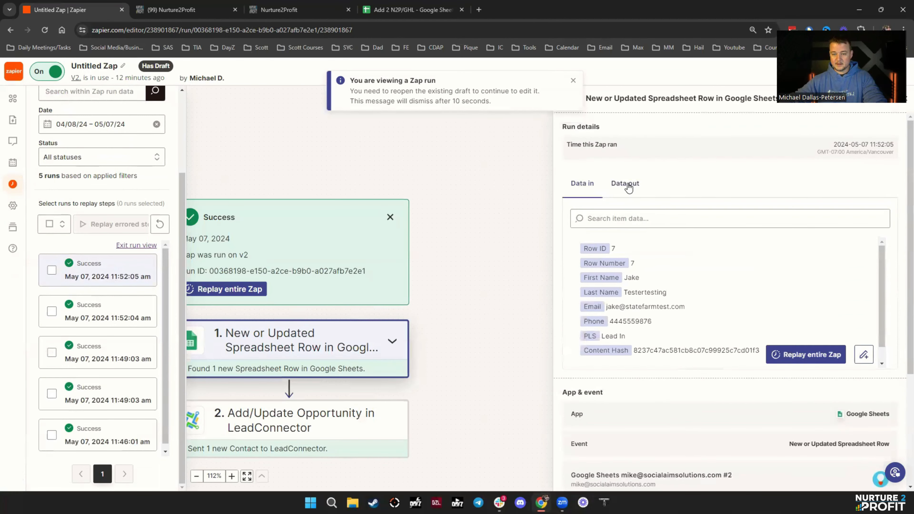
- Refresh again and inspect the newest run's output, showing PLS Responded for row 8
{"action": "scroll", "coordinate": [299, 288], "scroll_direction": "down", "scroll_amount": 3}
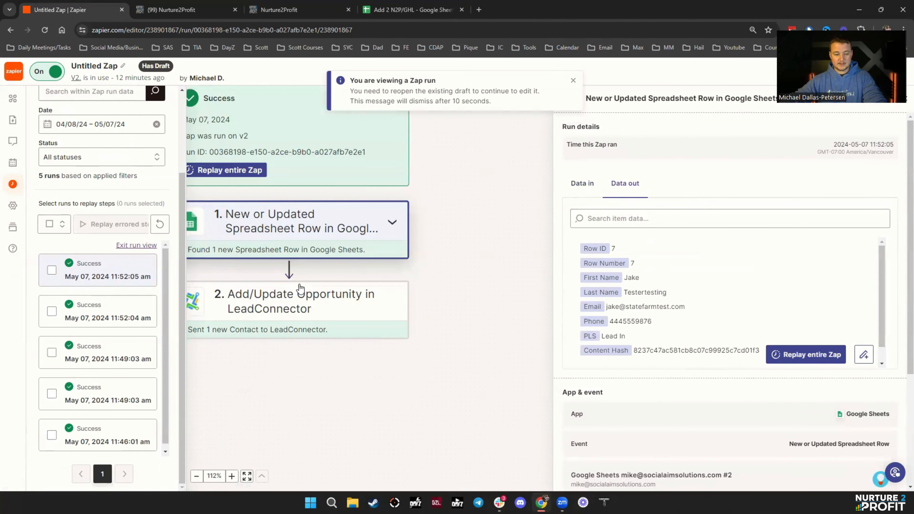
{"action": "left_click", "coordinate": [161, 225]}
{"action": "left_click", "coordinate": [124, 275]}
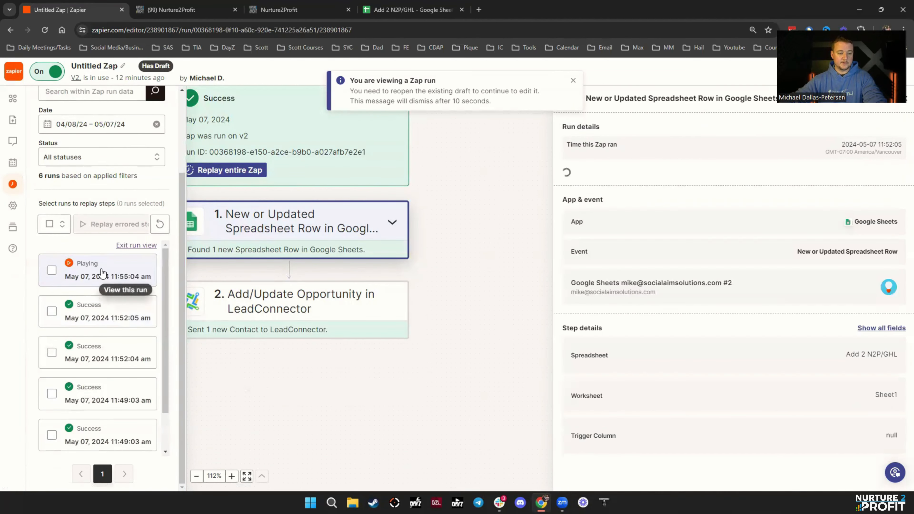
{"action": "left_click", "coordinate": [628, 186]}
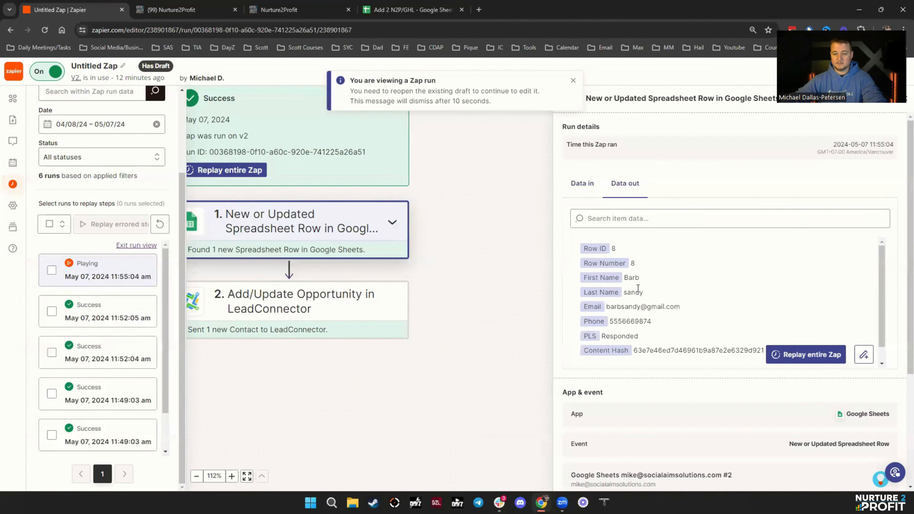
{"action": "left_click", "coordinate": [180, 9]}
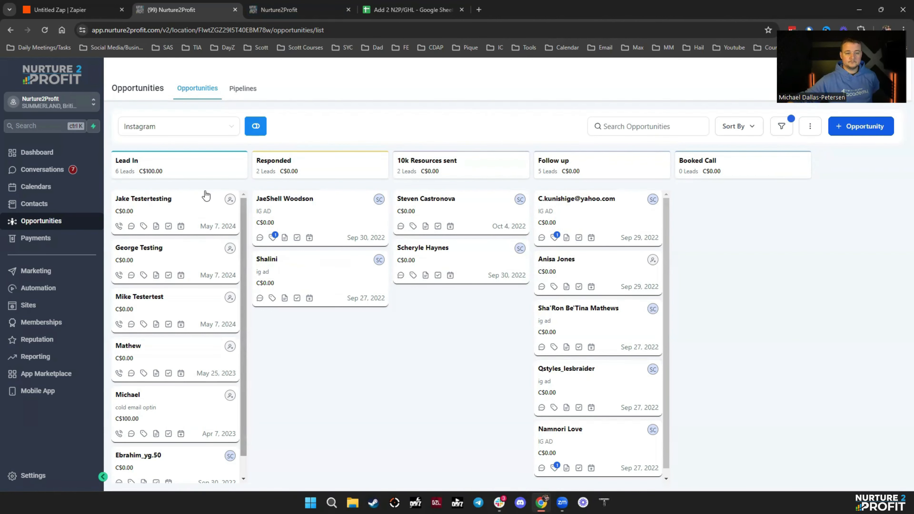
- Reload the HighLevel board to see the row-8 lead in Lead In, now 7 leads
{"action": "left_click", "coordinate": [45, 30]}
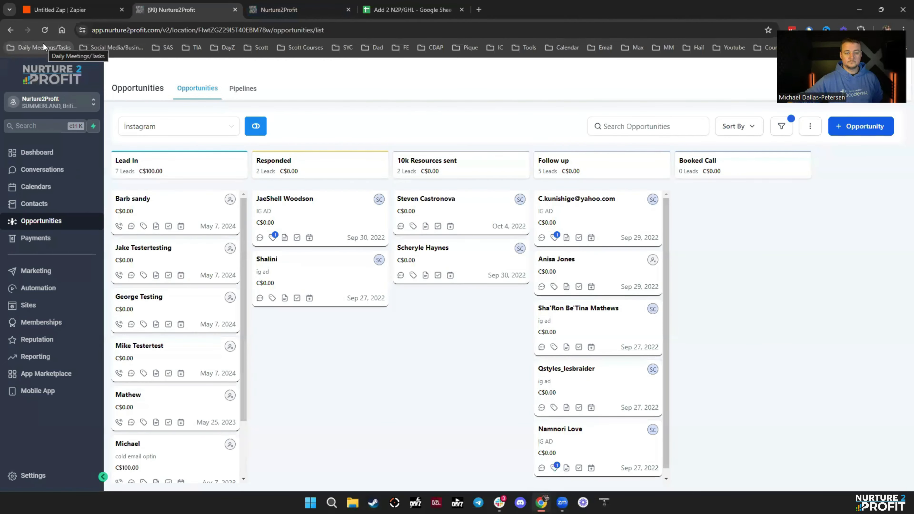
{"action": "left_click", "coordinate": [95, 12]}
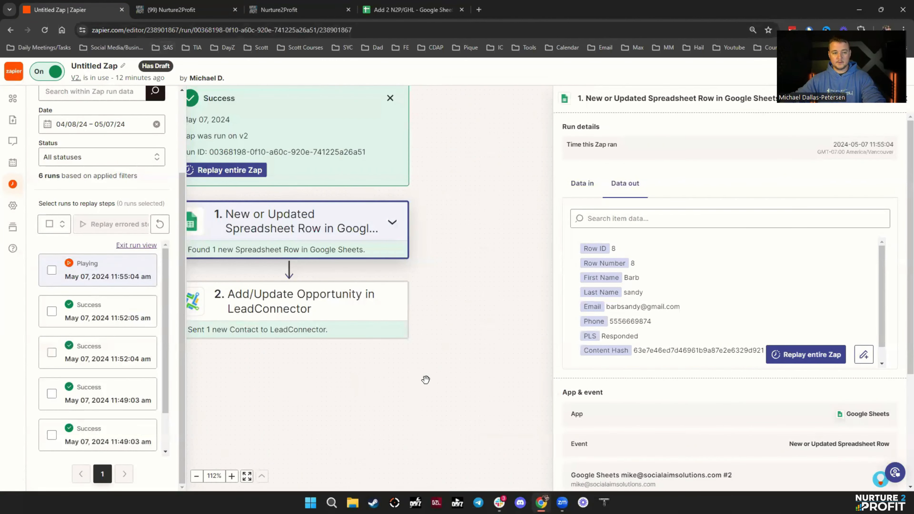
- Publish the existing three-step draft with the Formatter step as live version v3
{"action": "left_click_drag", "start_coordinate": [365, 373], "coordinate": [445, 380]}
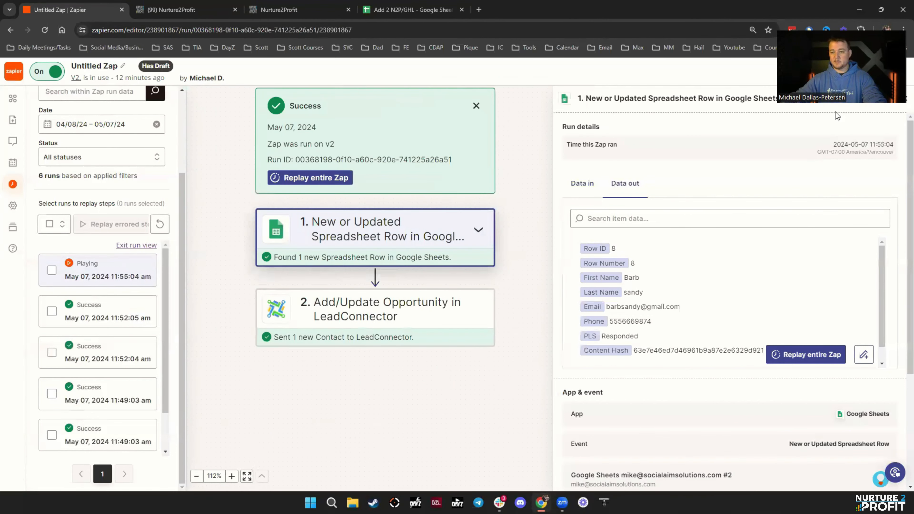
{"action": "left_click", "coordinate": [853, 72]}
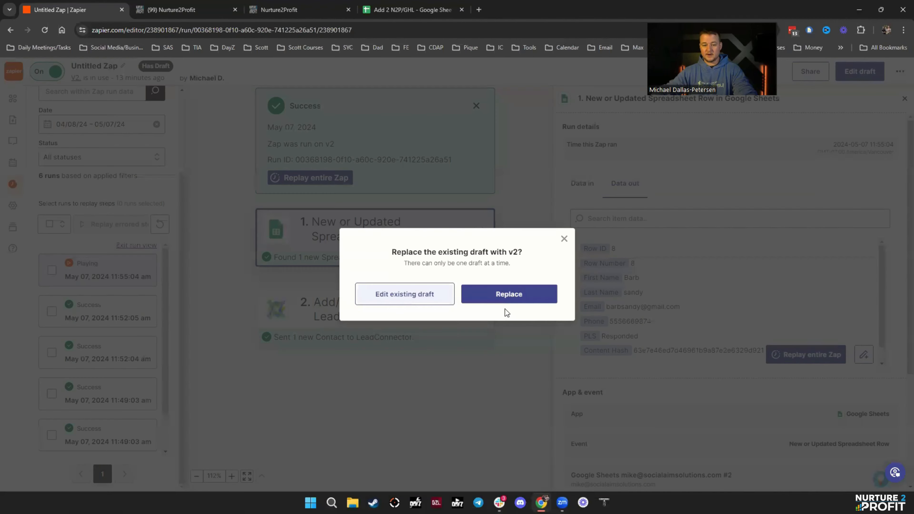
{"action": "left_click", "coordinate": [437, 303]}
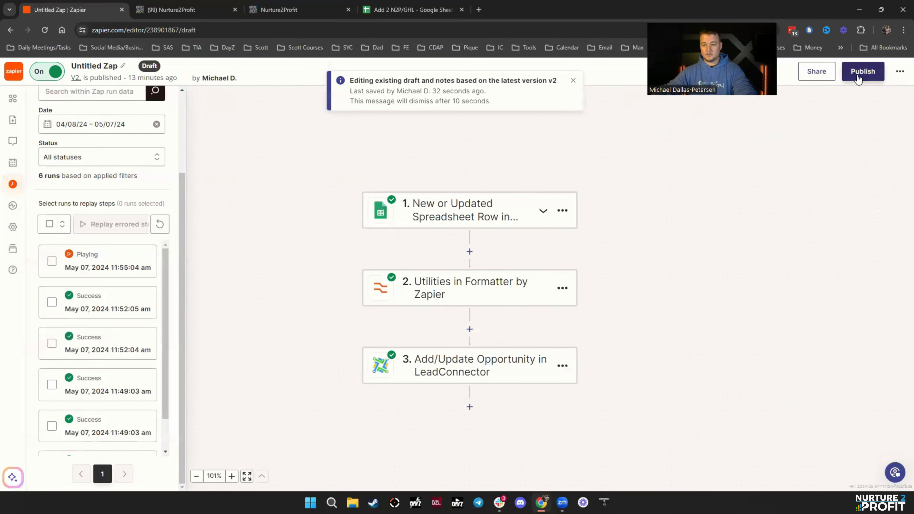
{"action": "left_click", "coordinate": [859, 77]}
{"action": "left_click", "coordinate": [486, 316]}
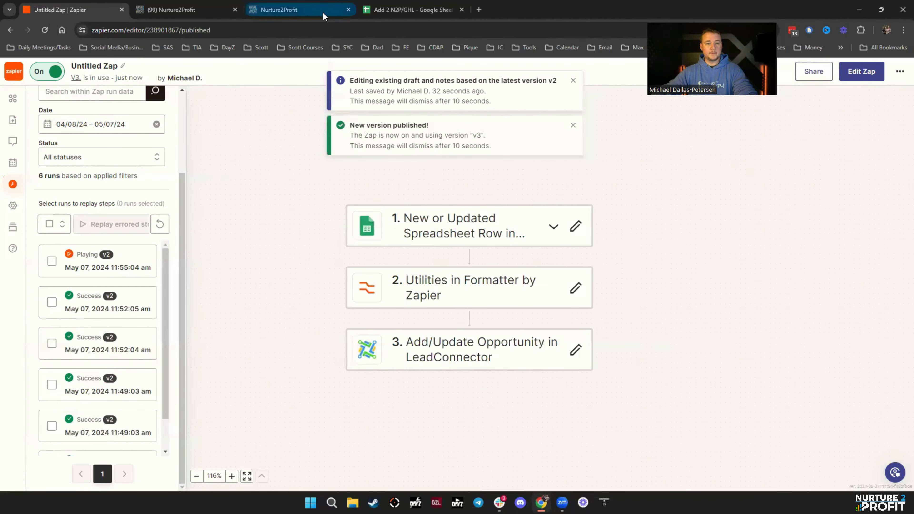
{"action": "left_click", "coordinate": [424, 15]}
{"action": "left_click", "coordinate": [35, 208]}
- Enter a test contact's name, email and phone in row 9 and fill Responded into E9
{"action": "type", "text": "Sandy"}
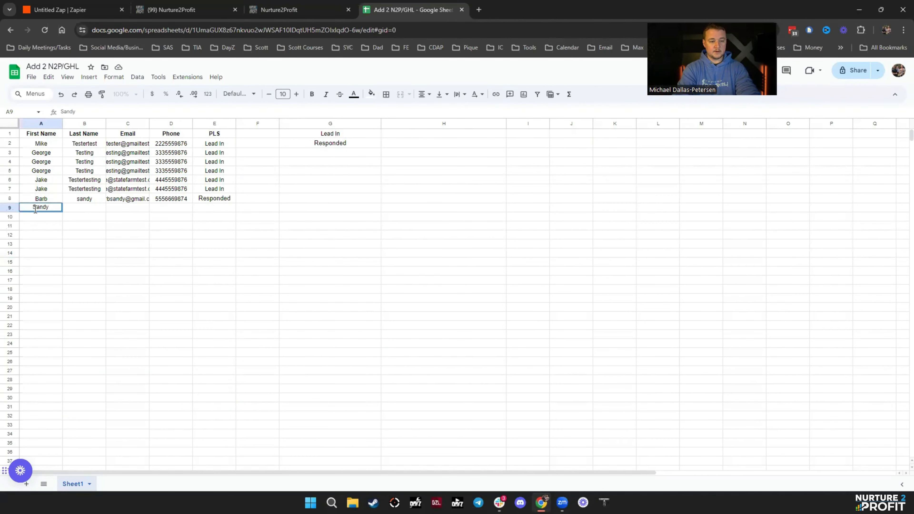
{"action": "key", "text": "Tab"}
{"action": "type", "text": "B"}
{"action": "key", "text": "Tab"}
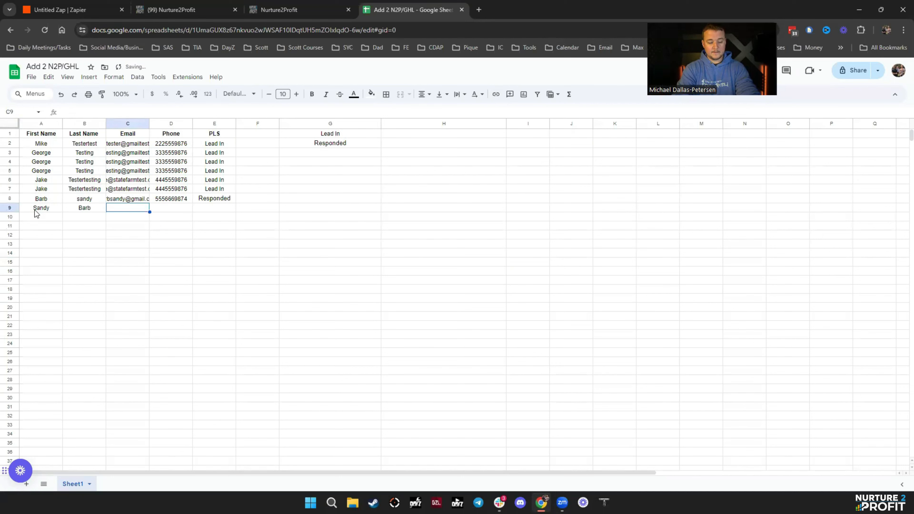
{"action": "type", "text": "sandybar"}
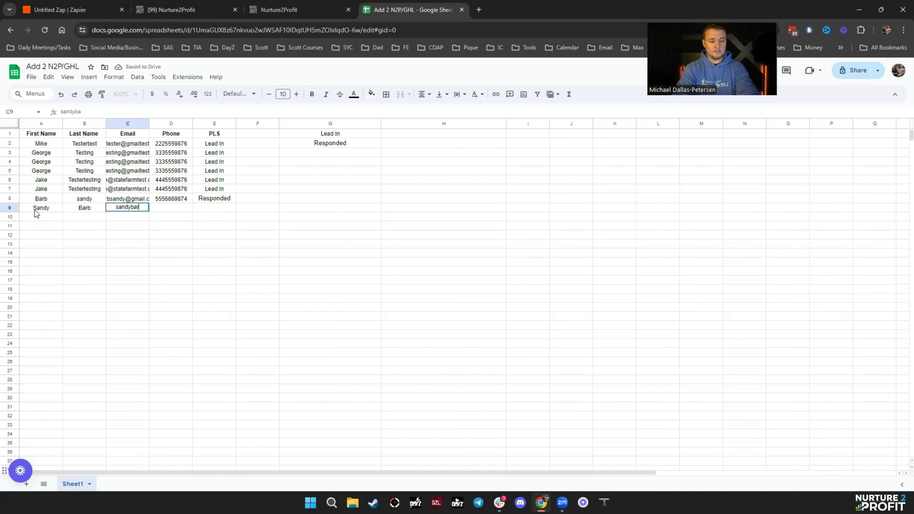
{"action": "type", "text": "b@testgmail"}
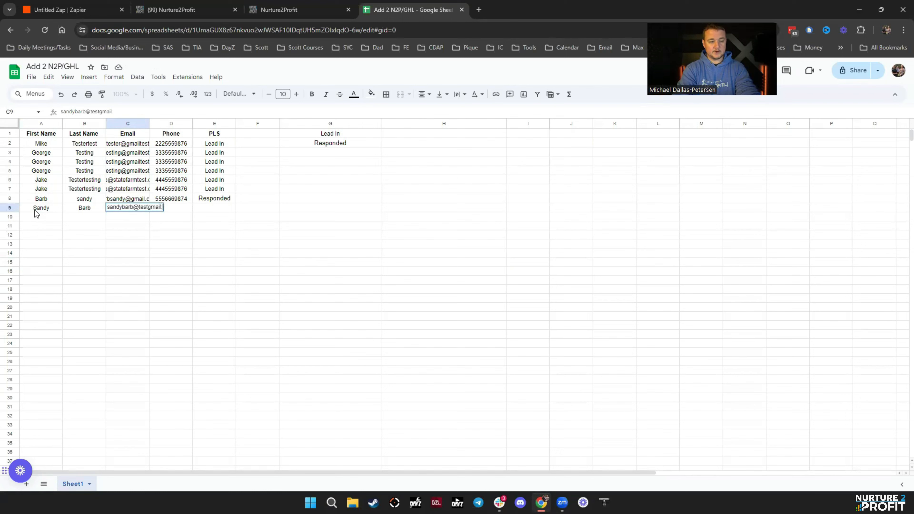
{"action": "key", "text": "Tab"}
{"action": "type", "text": "666"}
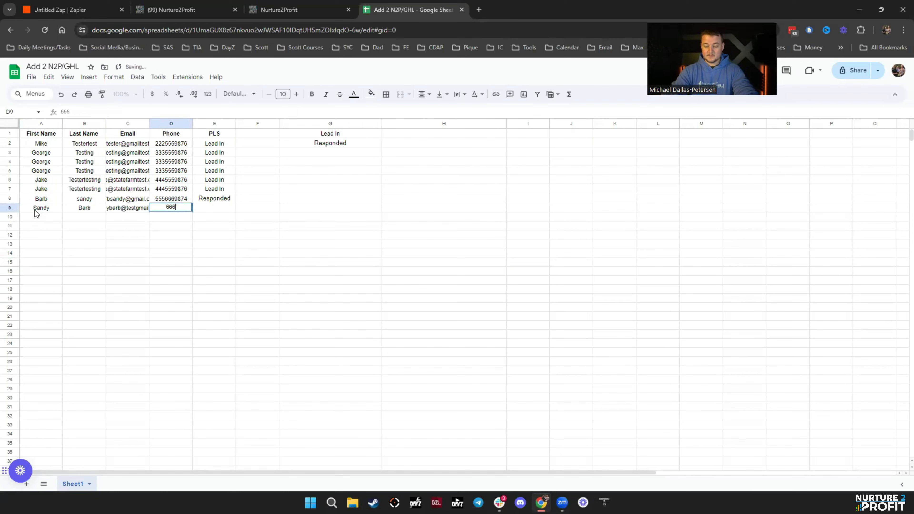
{"action": "type", "text": "7779874"}
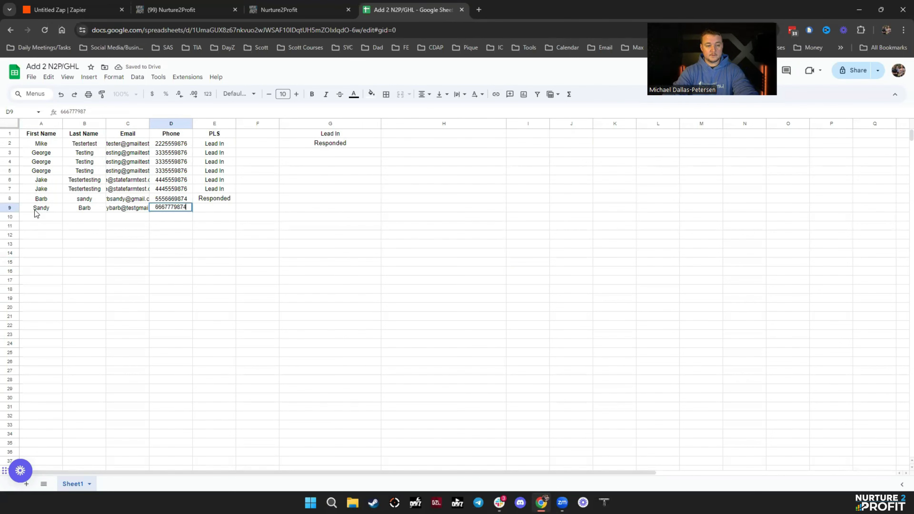
{"action": "key", "text": "Tab"}
{"action": "left_click", "coordinate": [228, 200]}
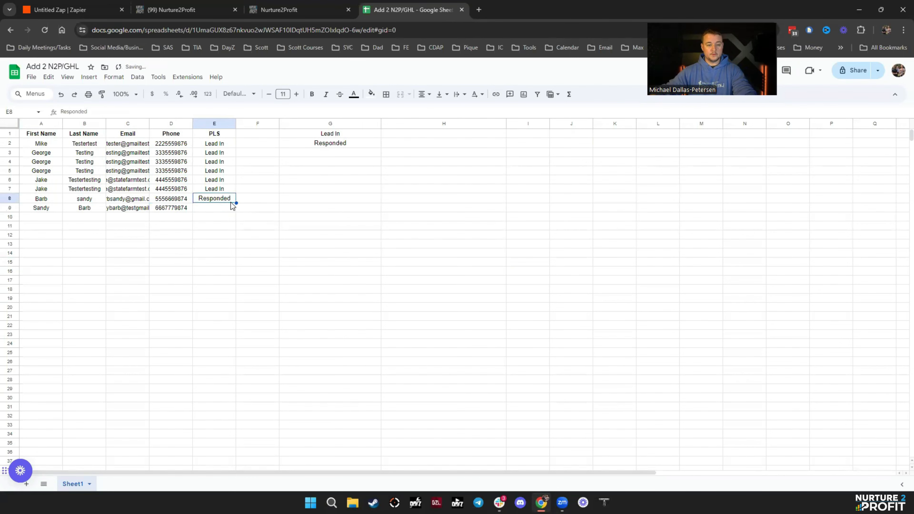
{"action": "left_click_drag", "start_coordinate": [236, 203], "coordinate": [215, 210]}
{"action": "left_click", "coordinate": [340, 225]}
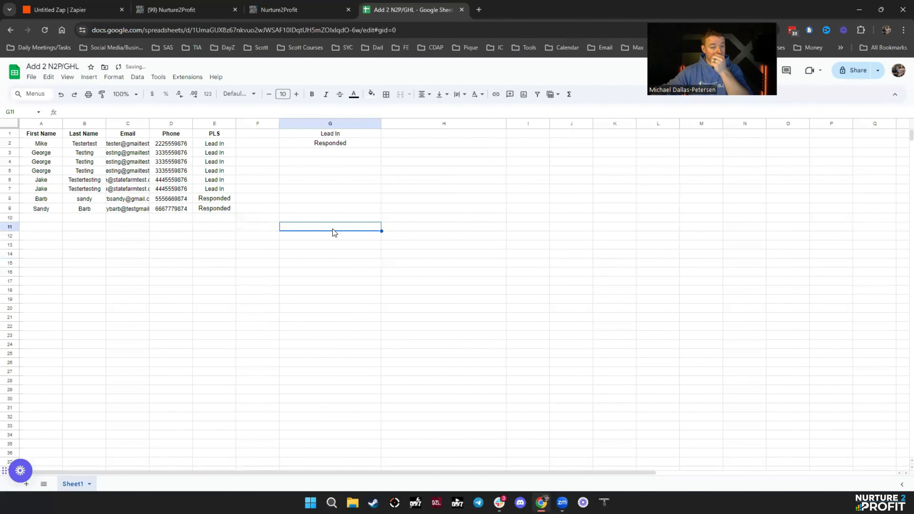
- Refresh the zap's run history several times looking for the row-9 run
{"action": "left_click", "coordinate": [168, 10]}
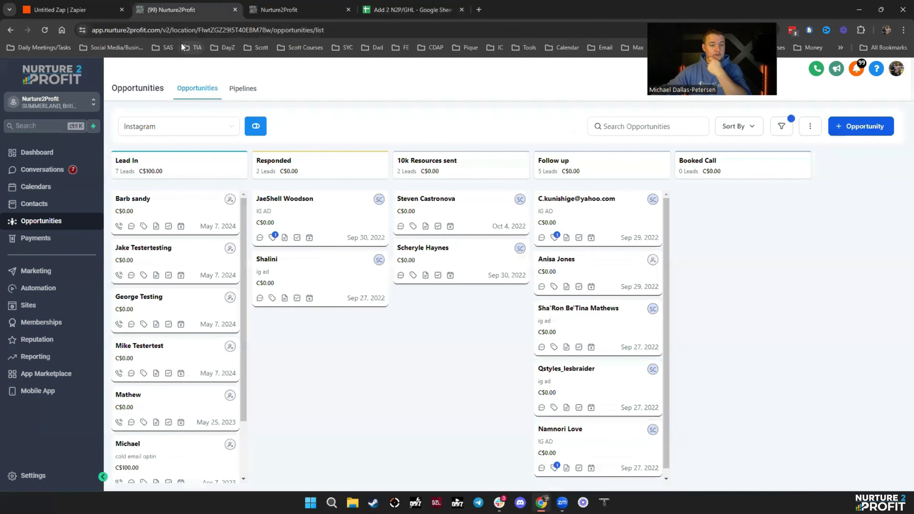
{"action": "left_click", "coordinate": [68, 15]}
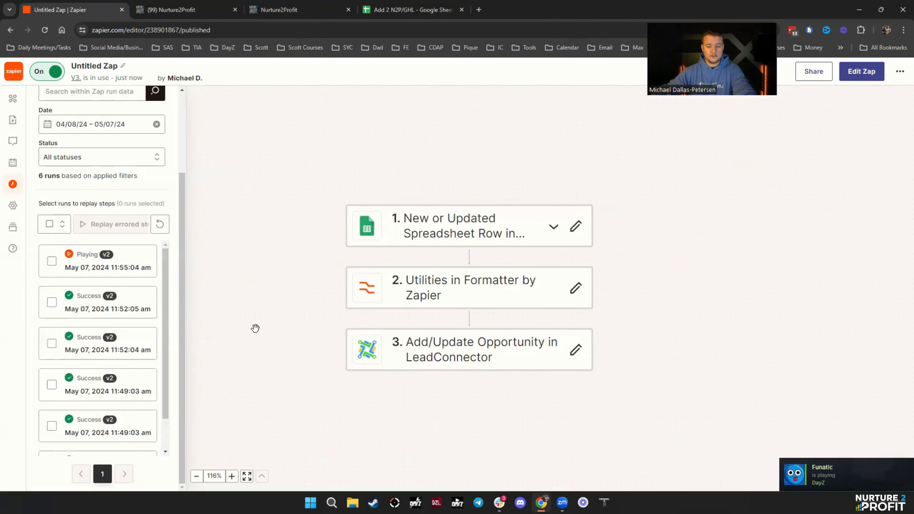
{"action": "left_click", "coordinate": [160, 224]}
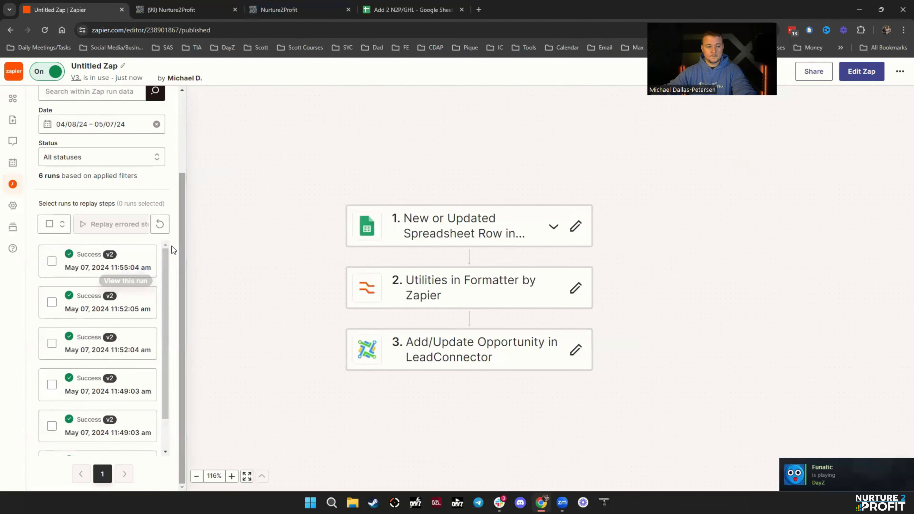
{"action": "left_click", "coordinate": [159, 225]}
{"action": "left_click", "coordinate": [160, 225]}
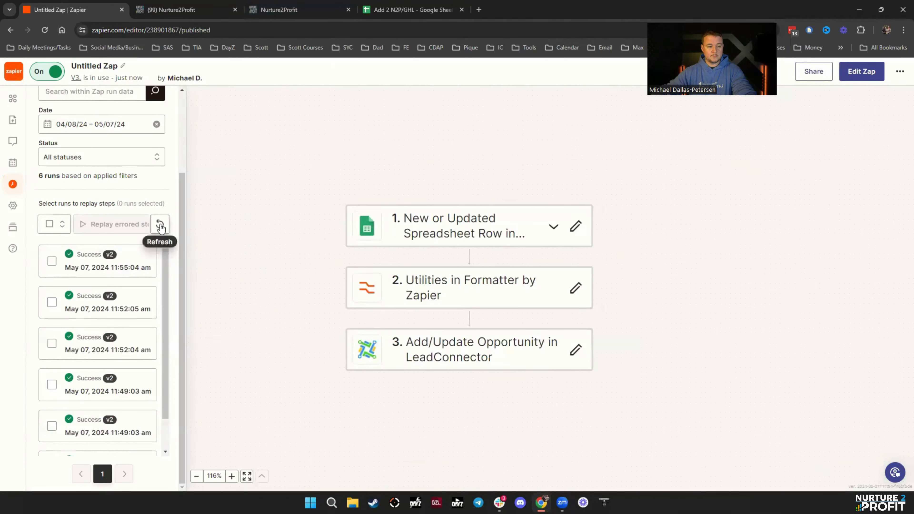
{"action": "left_click", "coordinate": [160, 225]}
{"action": "left_click", "coordinate": [160, 225]}
- Close the spare HighLevel Audit Logs tab and reload the zap editor
{"action": "left_click", "coordinate": [344, 11]}
{"action": "left_click", "coordinate": [348, 10]}
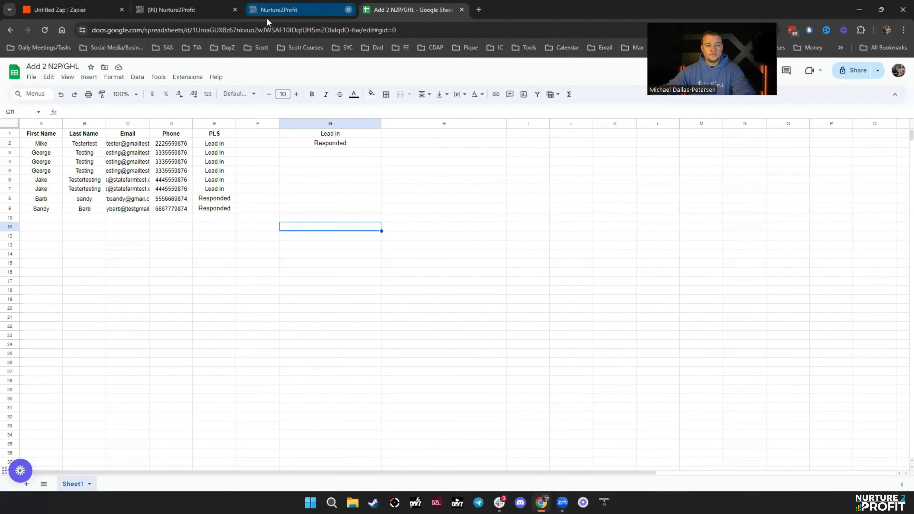
{"action": "left_click", "coordinate": [192, 14]}
{"action": "left_click", "coordinate": [56, 10]}
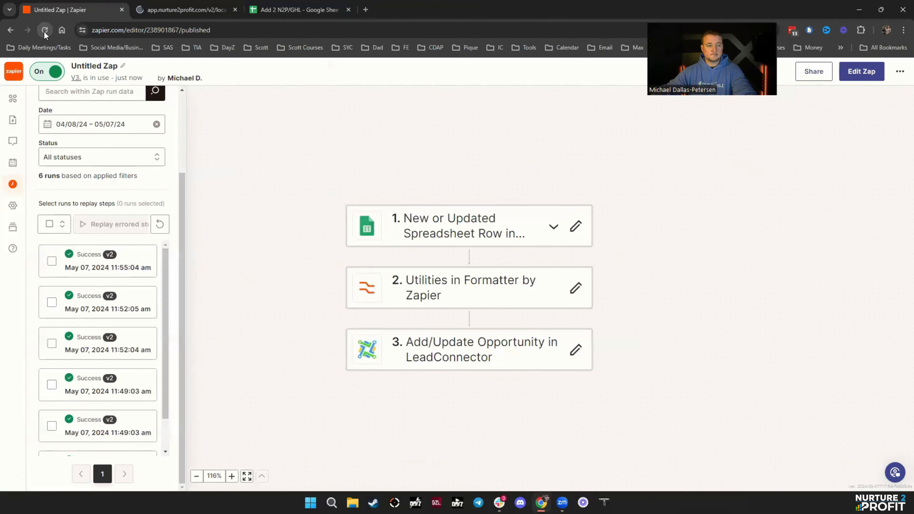
{"action": "left_click", "coordinate": [44, 31]}
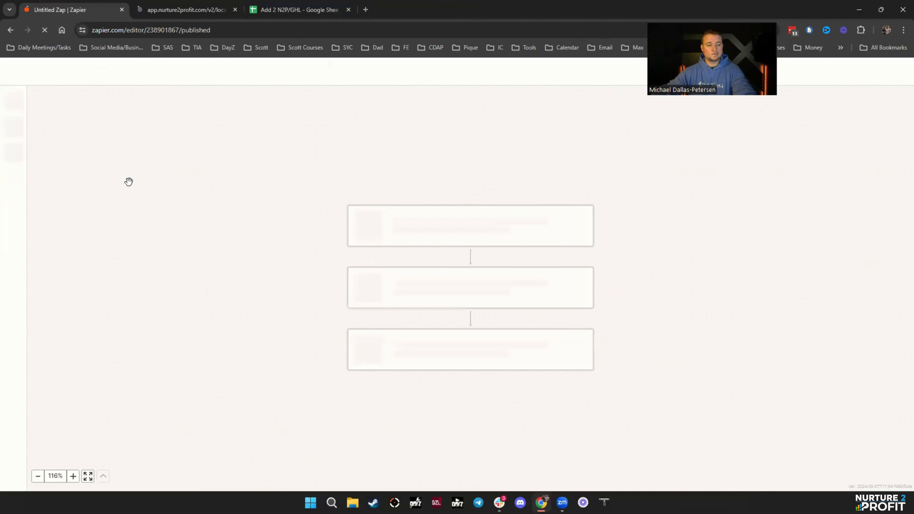
- Reopen the Zap runs history and keep refreshing it for a new run
{"action": "left_click", "coordinate": [12, 183]}
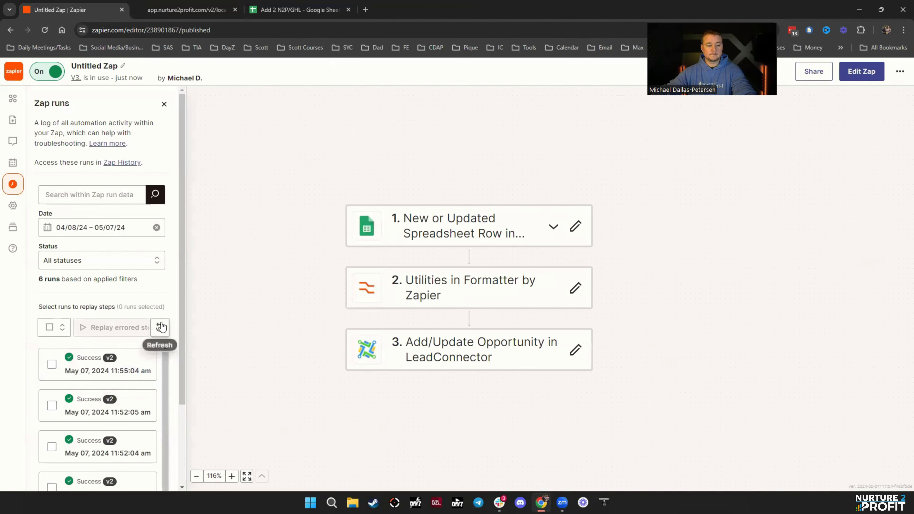
{"action": "scroll", "coordinate": [160, 331], "scroll_direction": "down", "scroll_amount": 3}
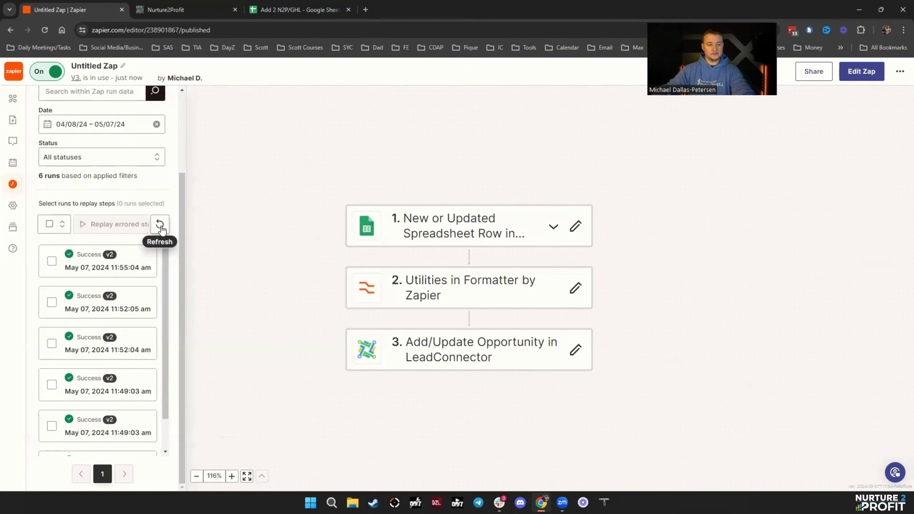
{"action": "left_click", "coordinate": [160, 226]}
{"action": "left_click", "coordinate": [160, 227]}
{"action": "scroll", "coordinate": [161, 230], "scroll_direction": "down", "scroll_amount": 2}
{"action": "left_click", "coordinate": [159, 227]}
{"action": "left_click", "coordinate": [160, 227]}
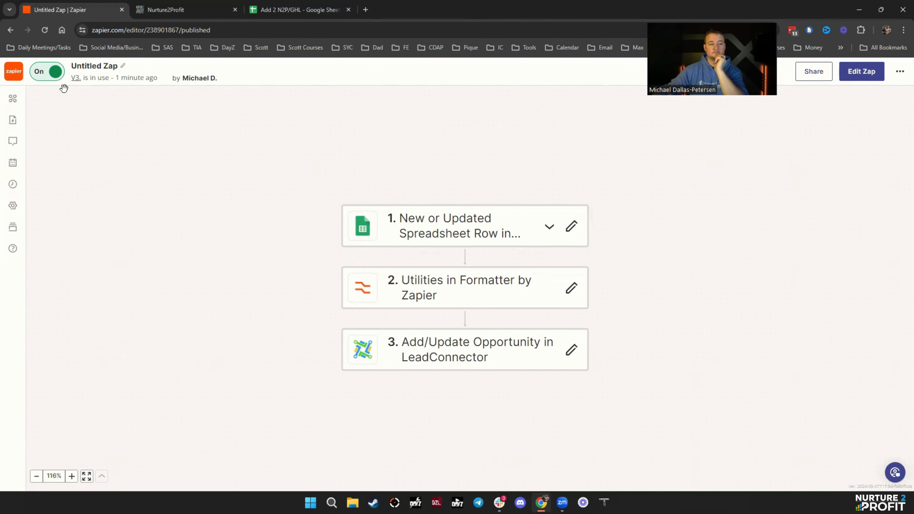
{"action": "left_click", "coordinate": [13, 184]}
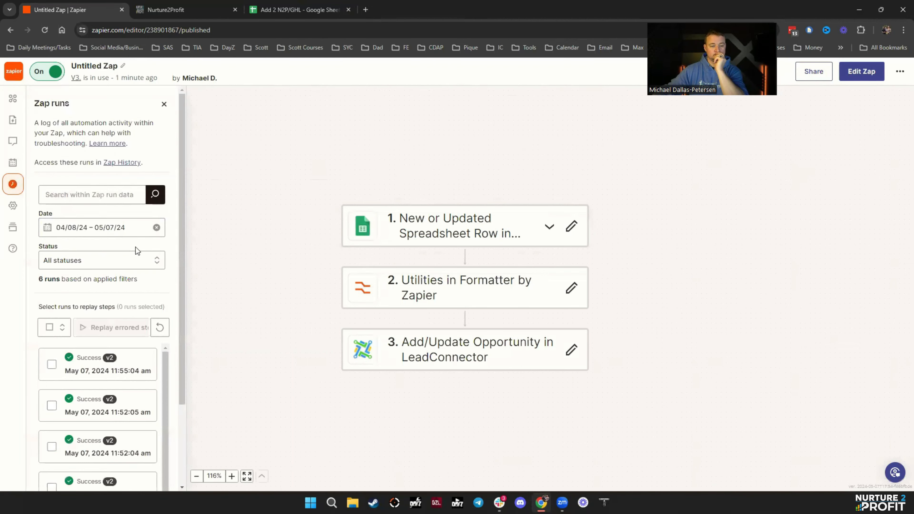
{"action": "left_click", "coordinate": [157, 327]}
- Reload the HighLevel pipeline and zap editor, recheck runs, then return to the spreadsheet
{"action": "left_click", "coordinate": [166, 10]}
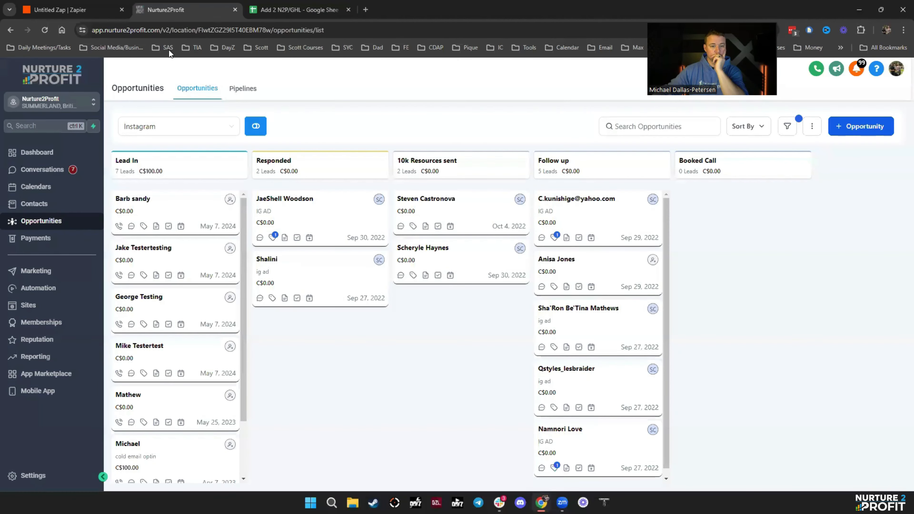
{"action": "left_click", "coordinate": [44, 29]}
{"action": "left_click", "coordinate": [59, 9]}
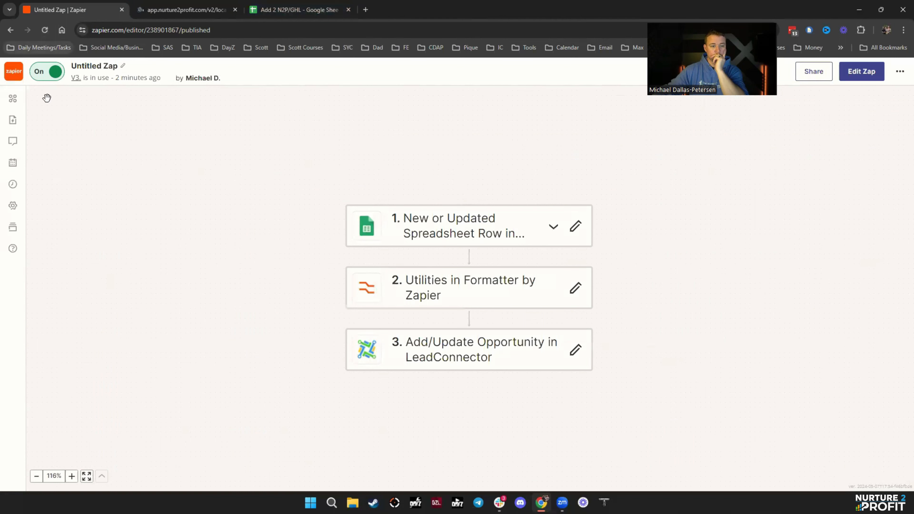
{"action": "left_click", "coordinate": [13, 184]}
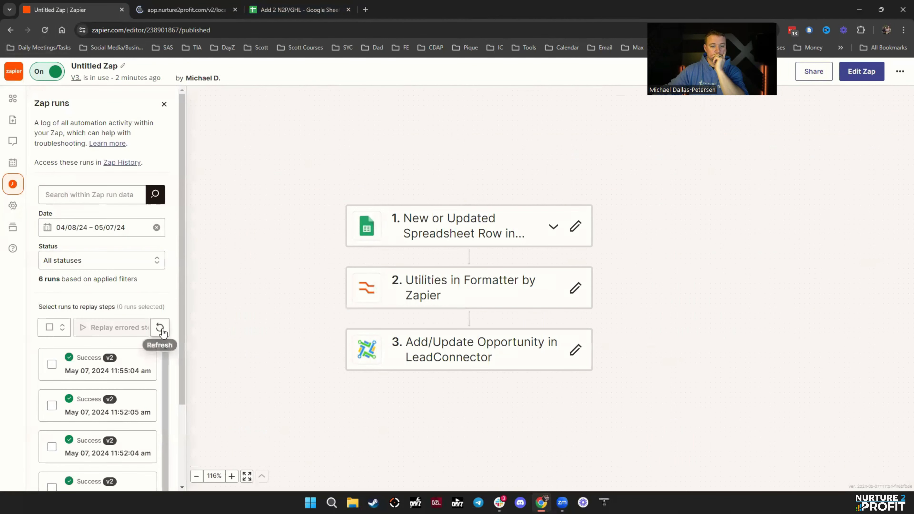
{"action": "left_click", "coordinate": [44, 30]}
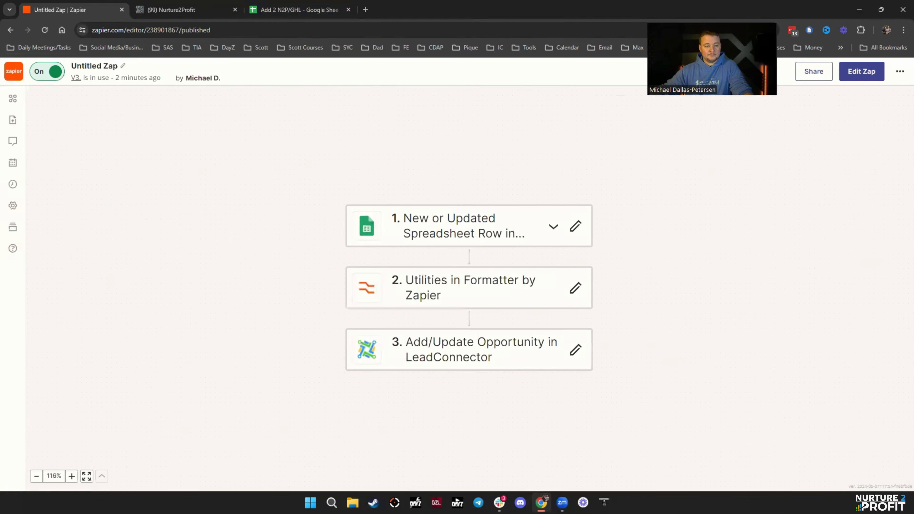
{"action": "left_click", "coordinate": [14, 185]}
{"action": "left_click", "coordinate": [161, 328]}
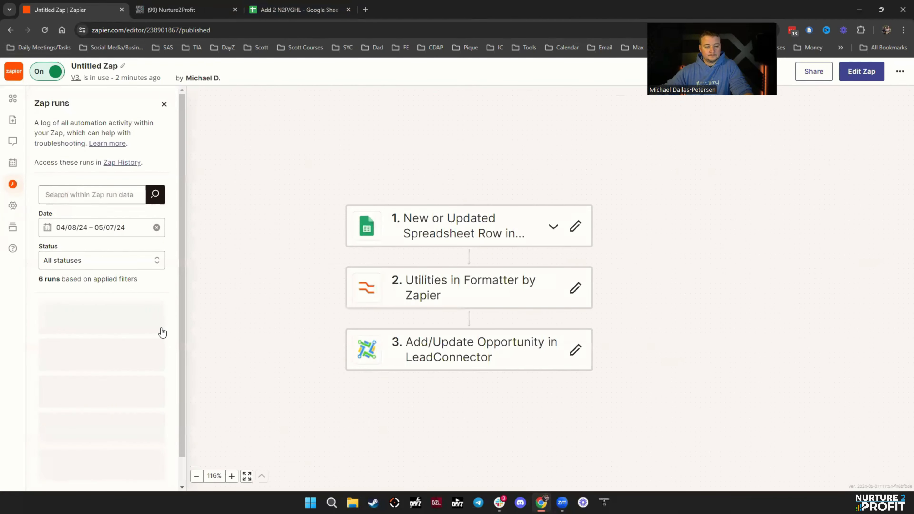
{"action": "left_click", "coordinate": [163, 330]}
{"action": "left_click", "coordinate": [185, 10]}
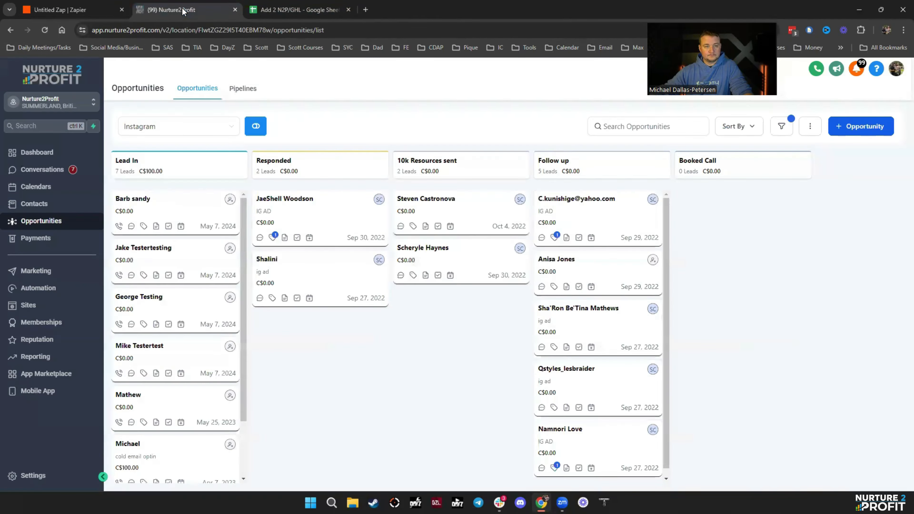
{"action": "left_click", "coordinate": [45, 30]}
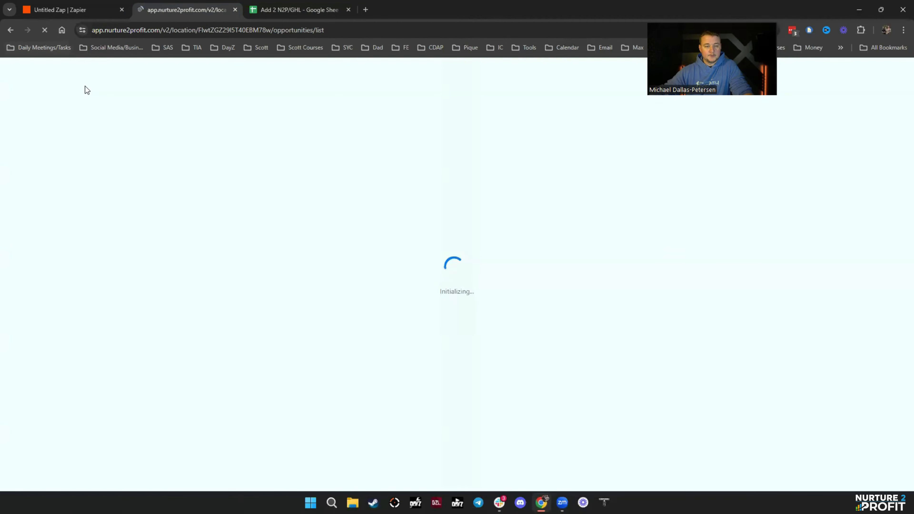
{"action": "left_click", "coordinate": [302, 14]}
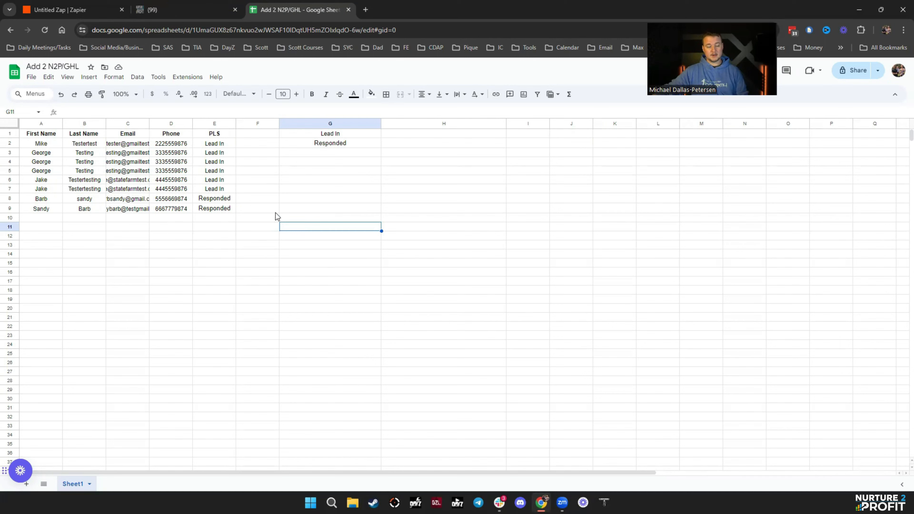
- Check the 11:58:05 run's Data out, then verify the row-9 lead in HighLevel's Responded stage
{"action": "left_click_drag", "start_coordinate": [44, 138], "coordinate": [224, 139]}
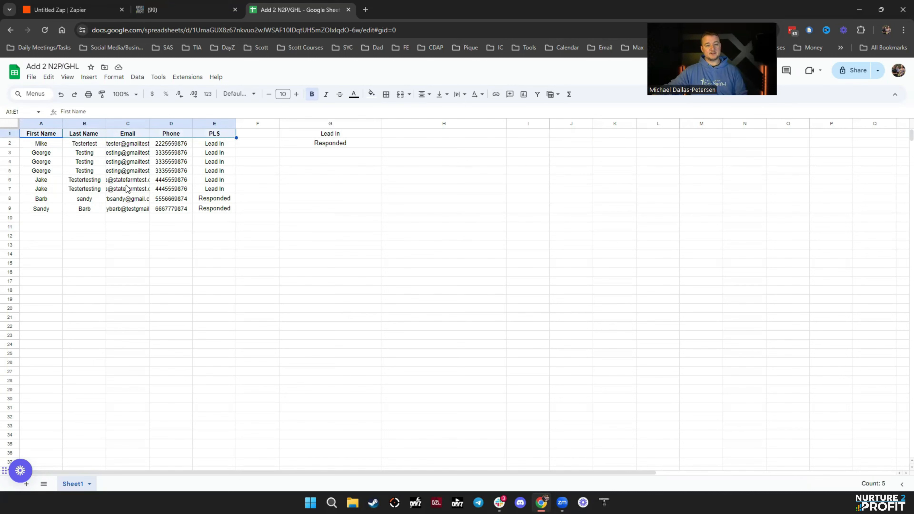
{"action": "mouse_move", "coordinate": [109, 183]}
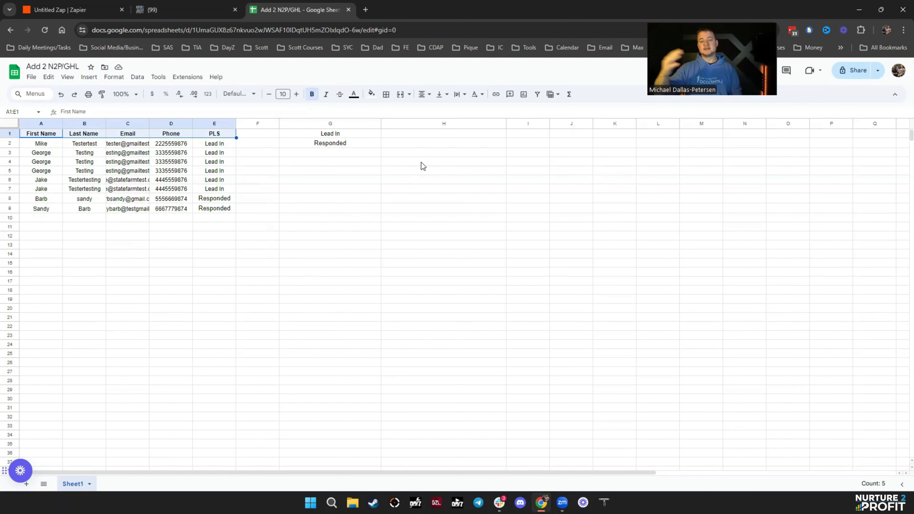
{"action": "left_click", "coordinate": [59, 9]}
{"action": "left_click", "coordinate": [161, 329]}
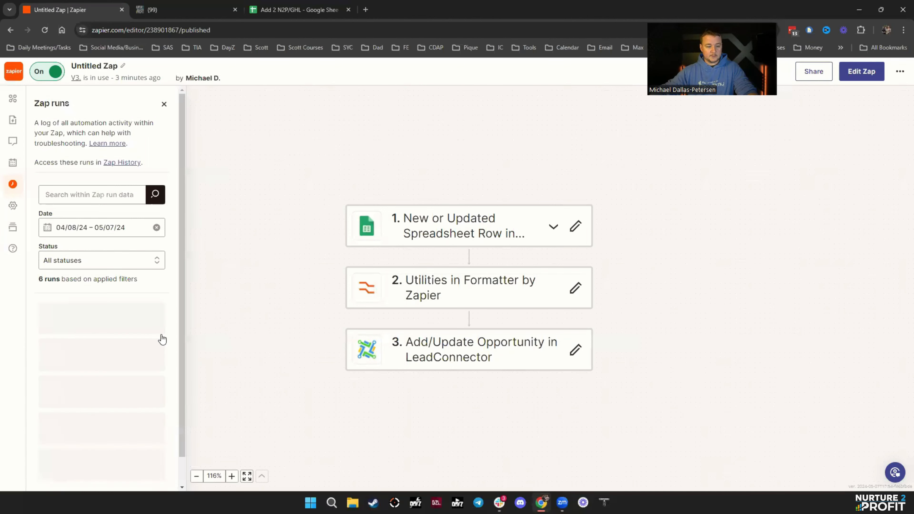
{"action": "left_click", "coordinate": [102, 366]}
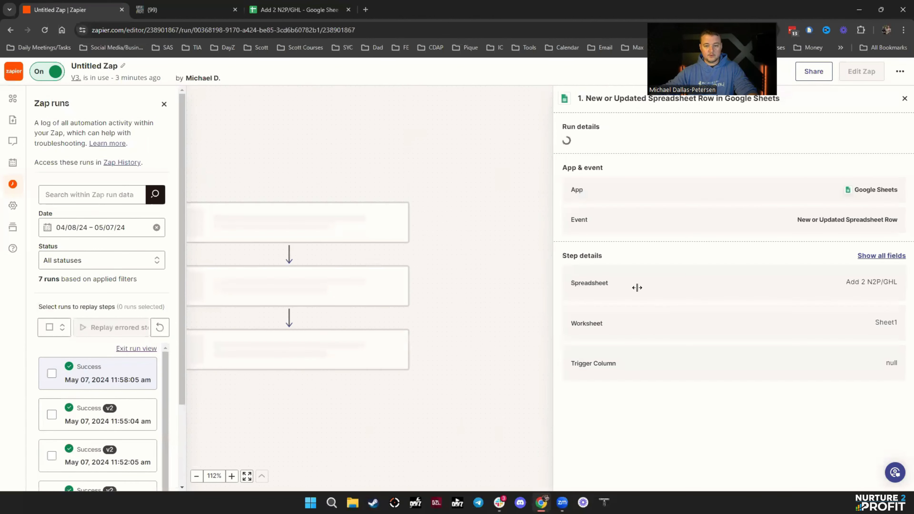
{"action": "left_click", "coordinate": [636, 186]}
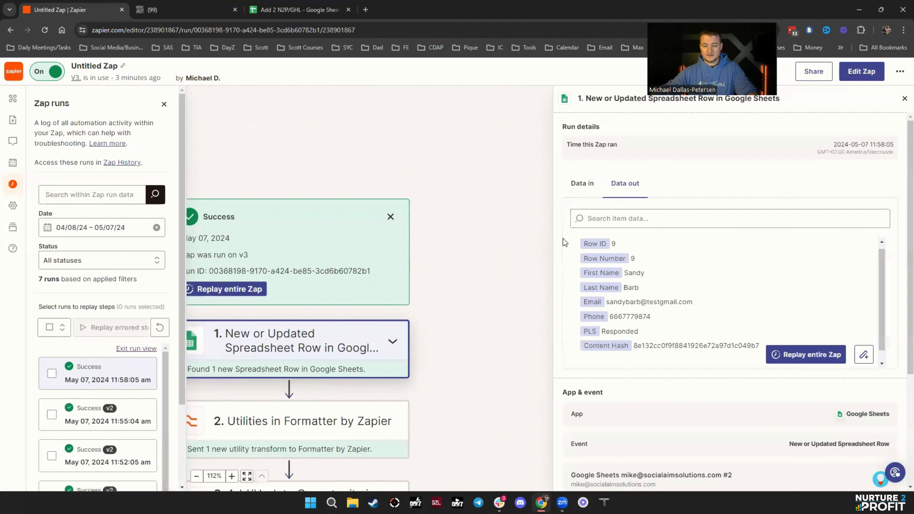
{"action": "left_click", "coordinate": [186, 10]}
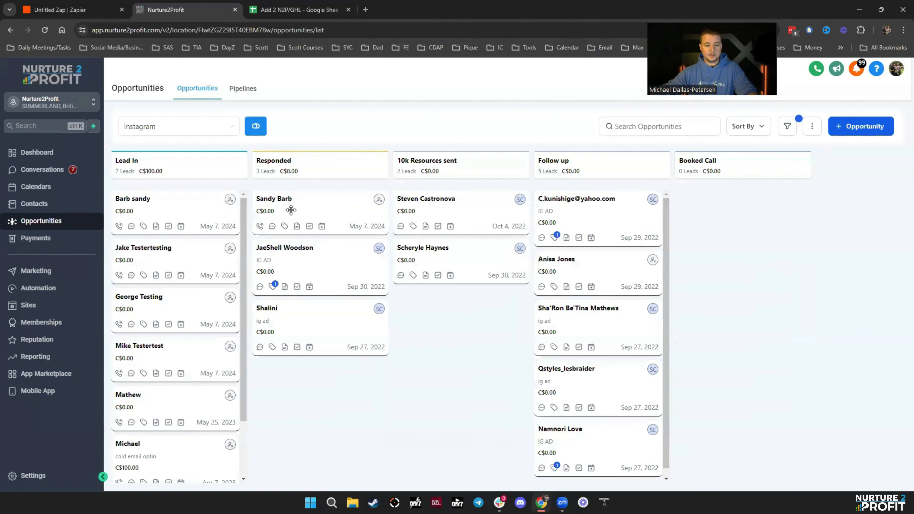